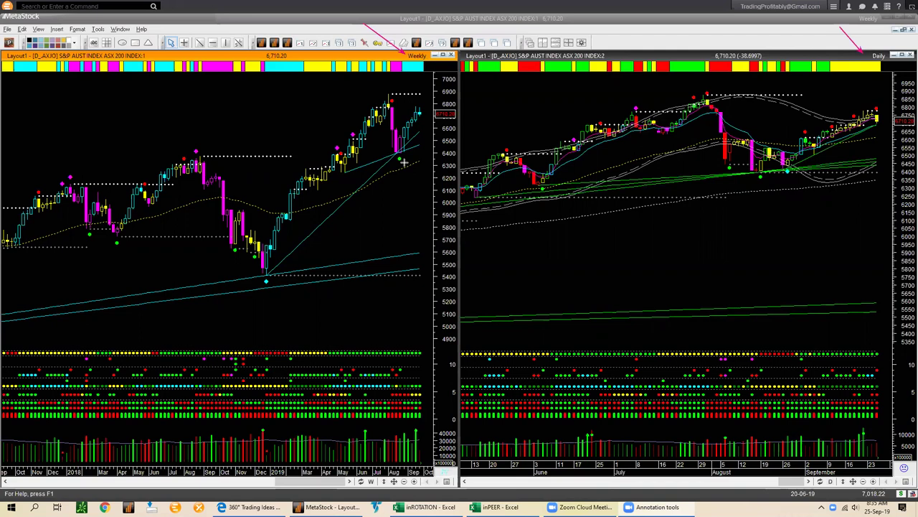
- Mark with arrows the S&P/ASX 200 weekly rebound, the late-August daily low and the daily rise that follows it
mouse_move(404, 172)
left_mouse_down()
mouse_move(419, 154)
mouse_move(426, 109)
left_mouse_up()
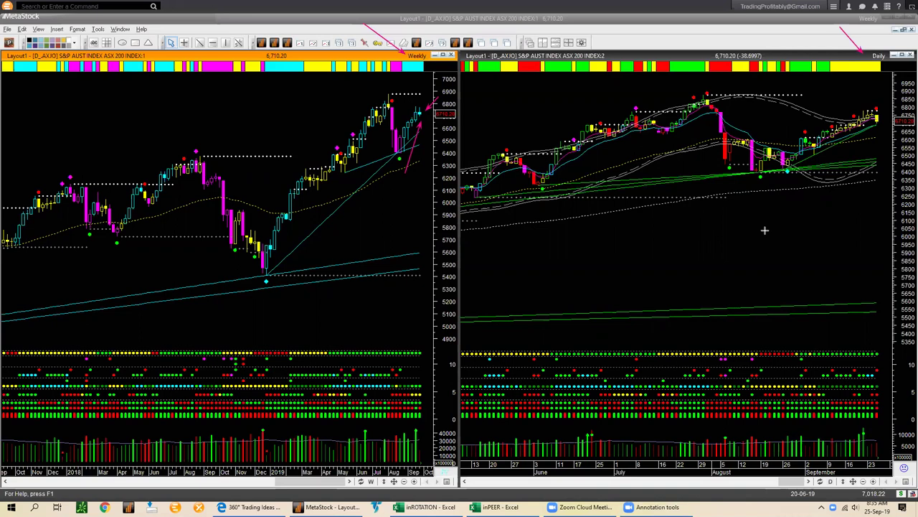
left_click_drag(744, 230, 785, 174)
left_click_drag(798, 167, 874, 124)
left_click_drag(734, 180, 787, 173)
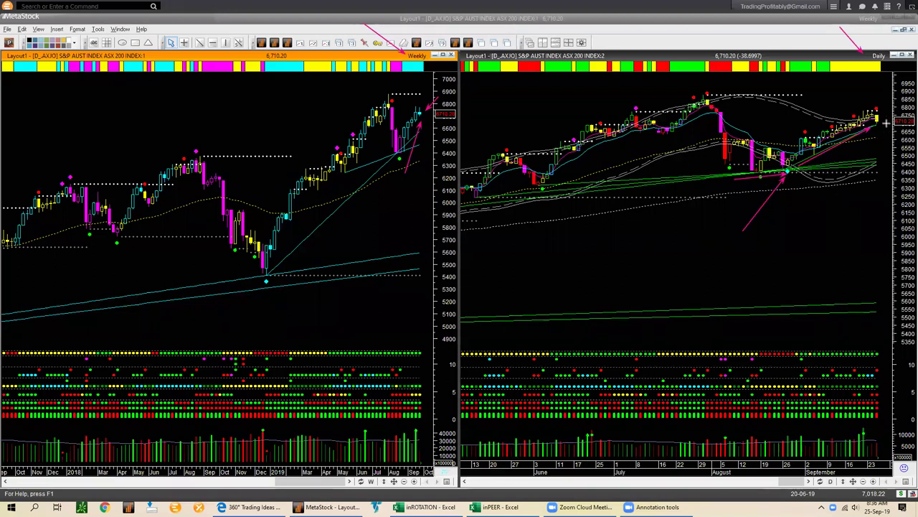
- Mark the latest S&P/ASX 200 daily high, the early-September low and the continuing rise with arrows, and clear all the annotations
left_click_drag(887, 84, 878, 110)
left_click_drag(852, 208, 820, 151)
left_click_drag(873, 79, 876, 105)
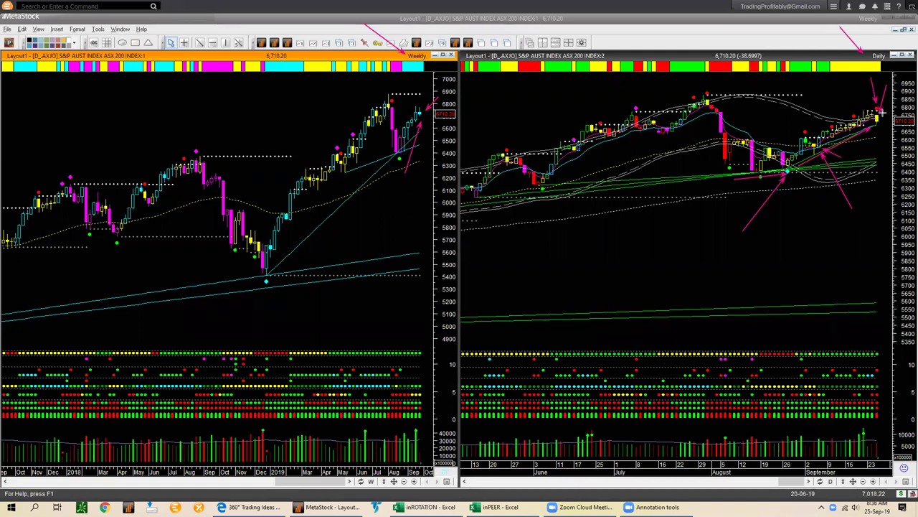
left_click_drag(832, 147, 884, 121)
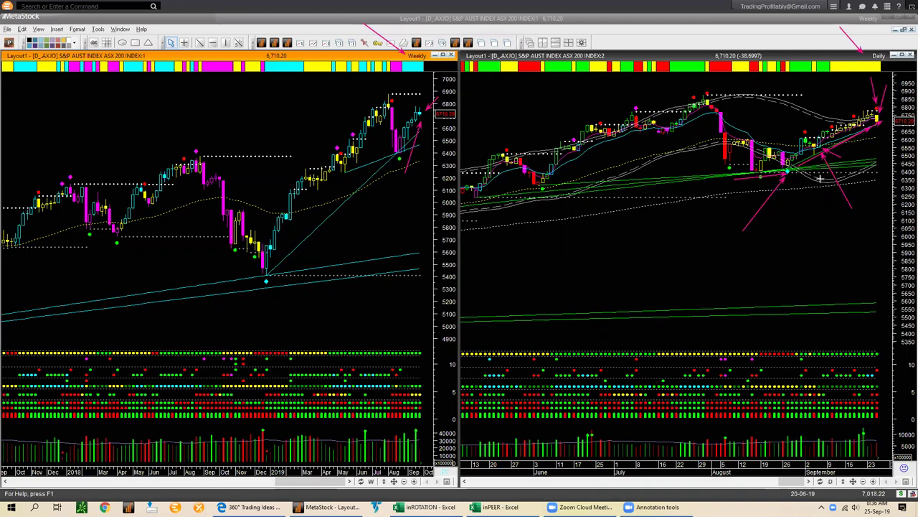
left_click_drag(816, 186, 823, 152)
left_click_drag(878, 123, 898, 112)
key("Escape")
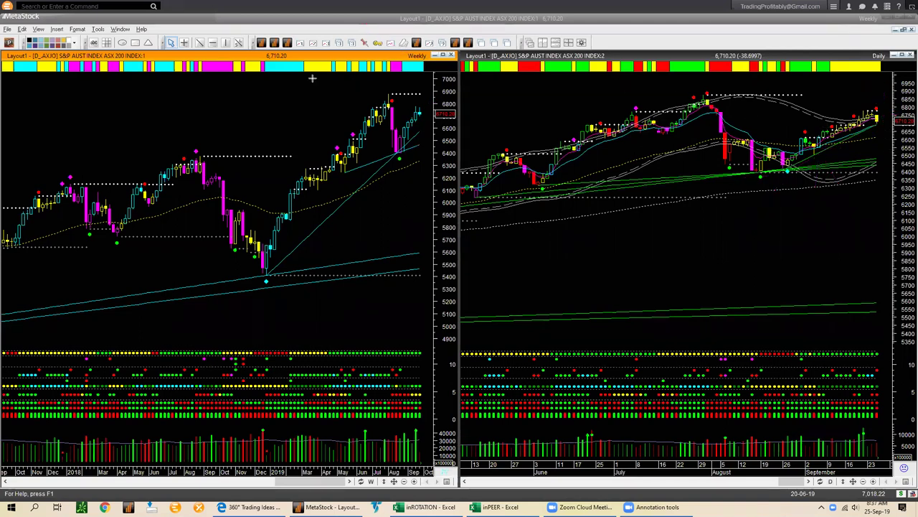
- Search the local symbols for "csi" and load the CSI300 INDEX into the weekly and daily charts
left_click(679, 228)
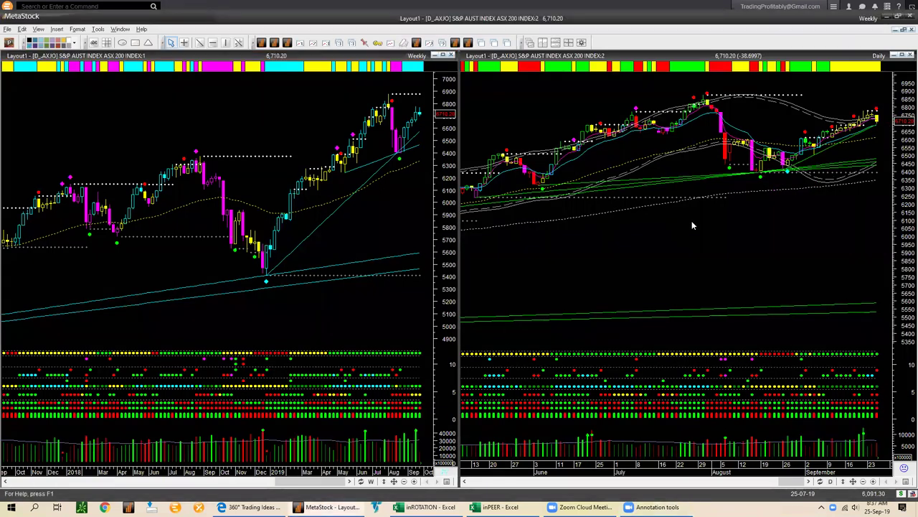
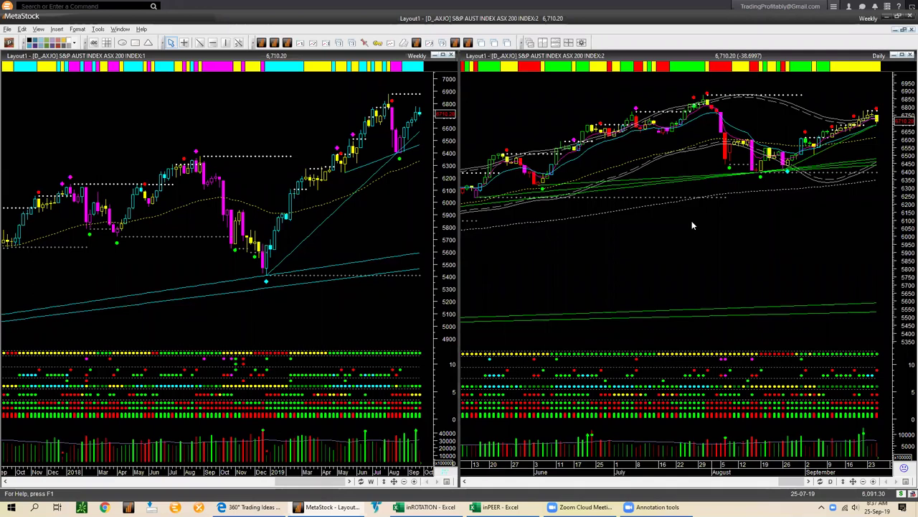
type("csi")
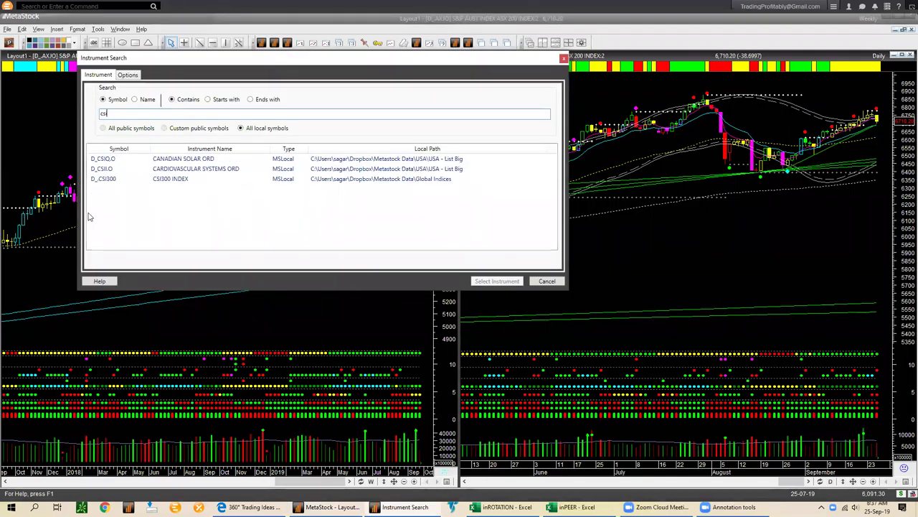
left_click(281, 179)
key("Return")
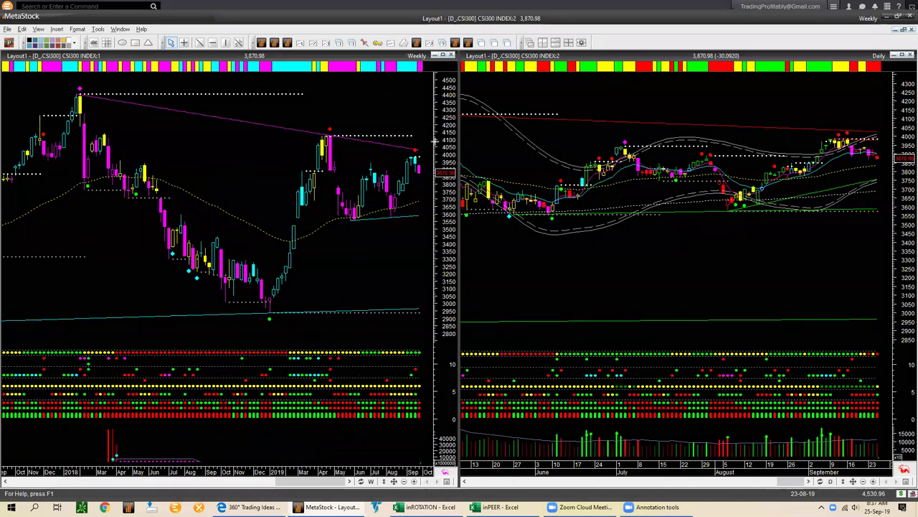
- Mark the latest CSI300 weekly bars and the rising direction beneath the daily prices with arrows
left_click_drag(433, 142, 423, 168)
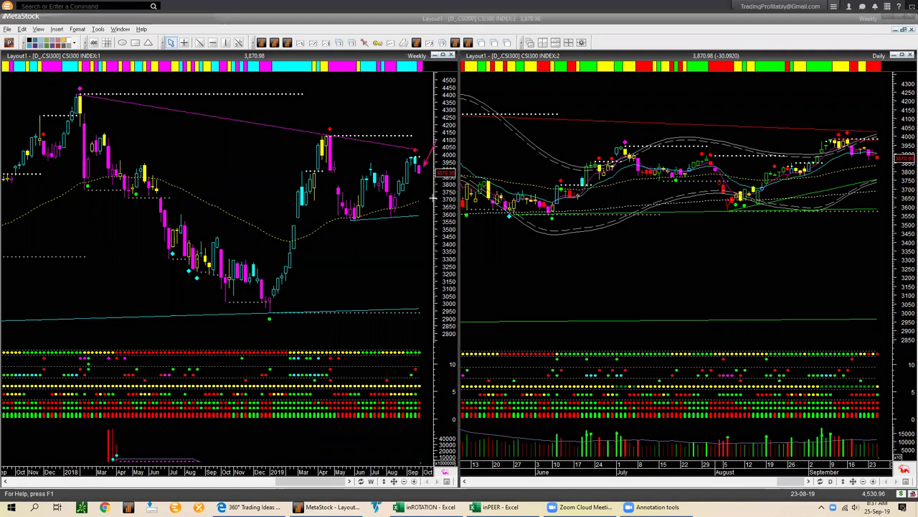
left_click_drag(433, 196, 419, 178)
left_click_drag(731, 238, 893, 179)
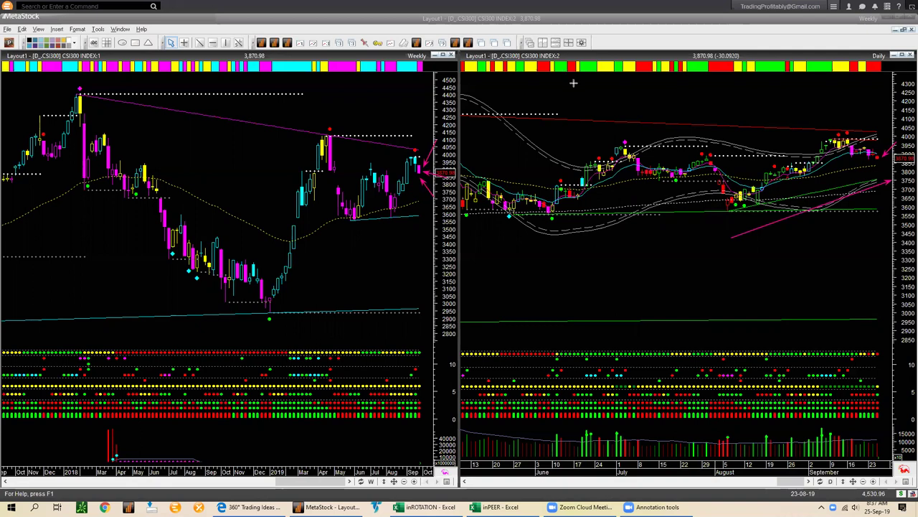
- Search the local symbols for "hsi" and load the HANG SENG INDEX into both charts
left_click(653, 265)
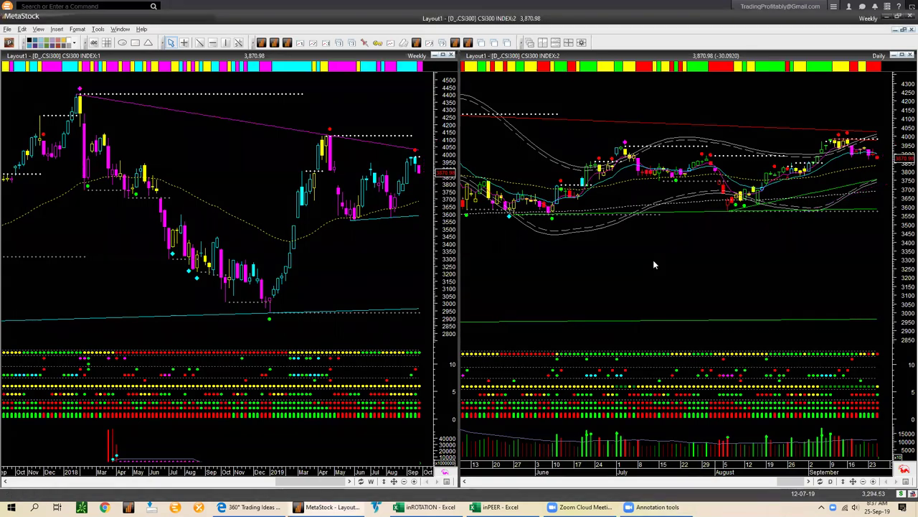
type("hsi")
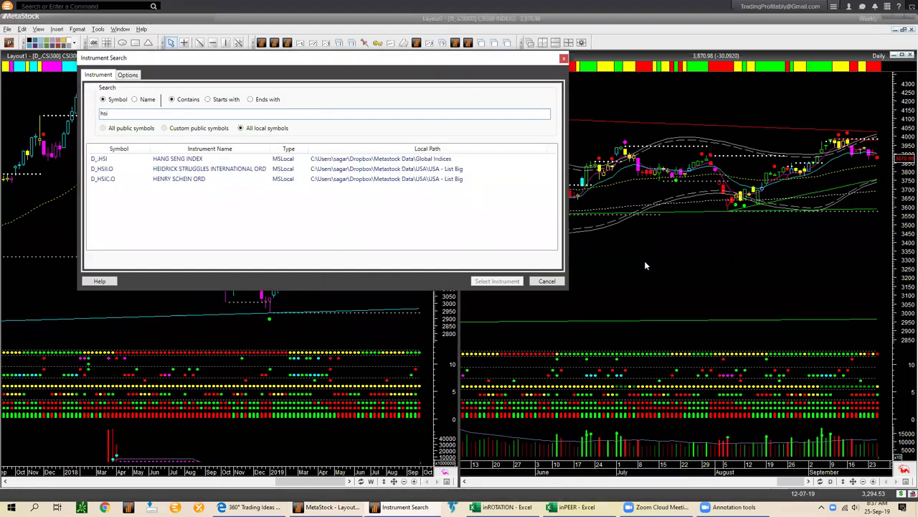
left_click(199, 159)
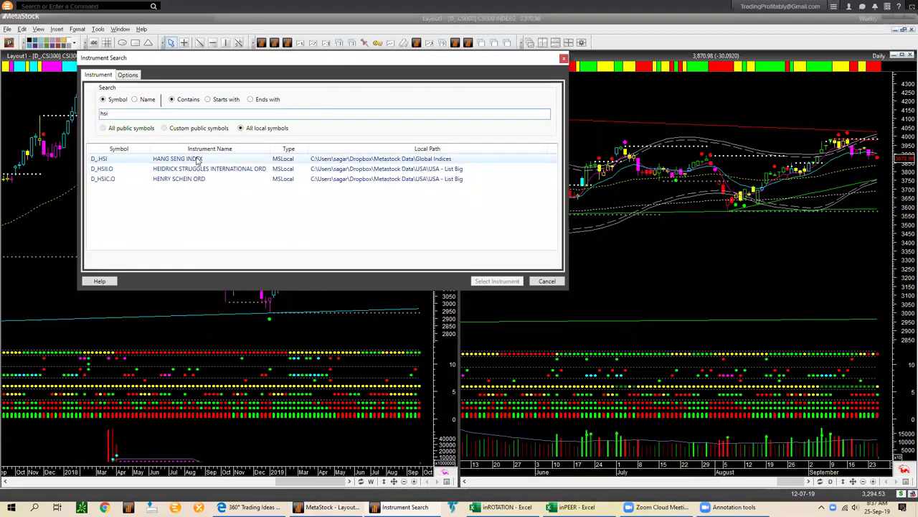
double_click(198, 159)
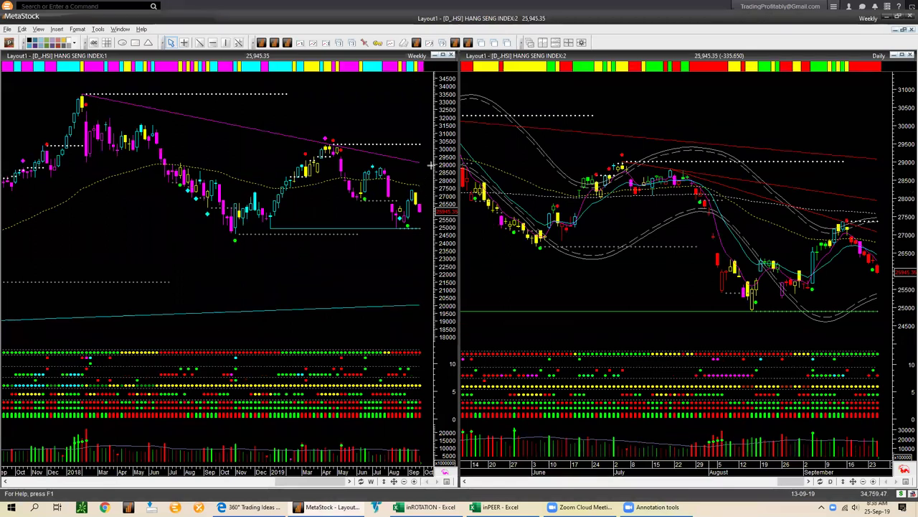
- Mark the latest Hang Seng weekly bars, the mid-September daily peak and the daily decline from it with arrows
left_click_drag(429, 166, 418, 188)
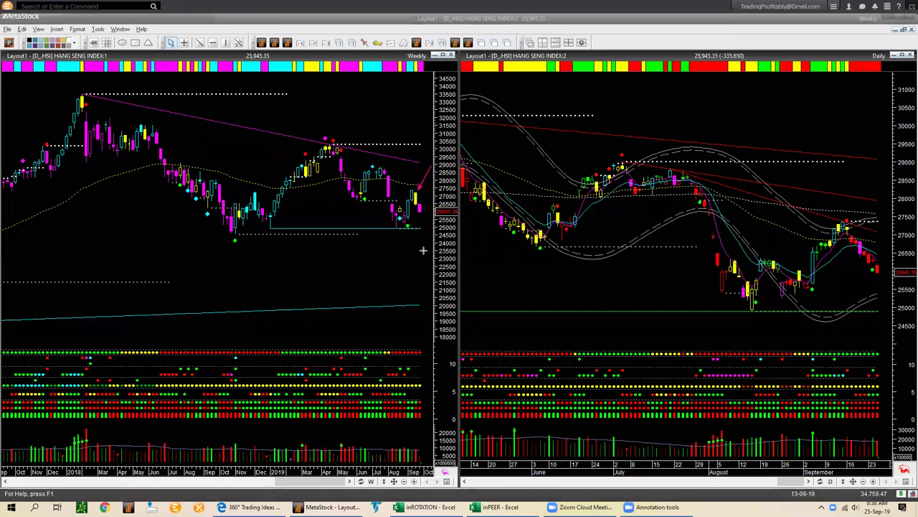
left_click_drag(435, 225, 422, 214)
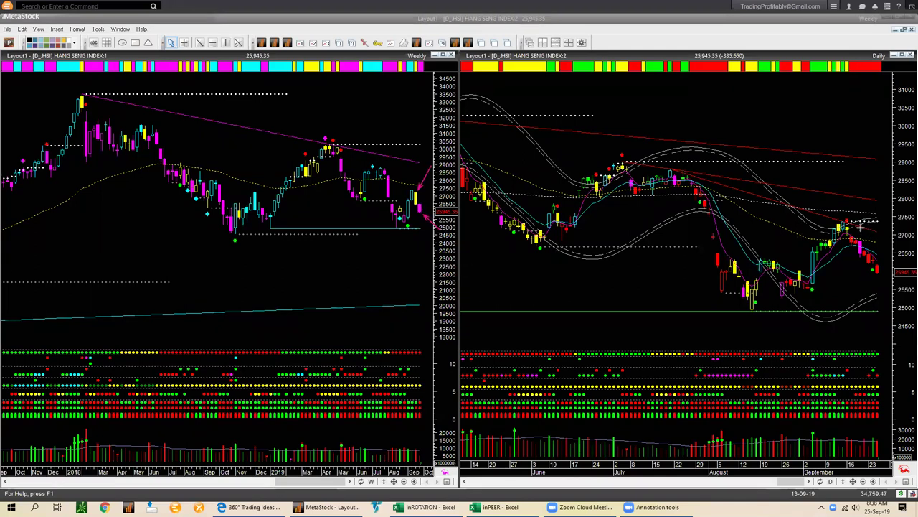
left_click_drag(853, 227, 890, 267)
left_click_drag(869, 165, 846, 222)
left_click_drag(844, 240, 864, 271)
left_click_drag(858, 180, 838, 220)
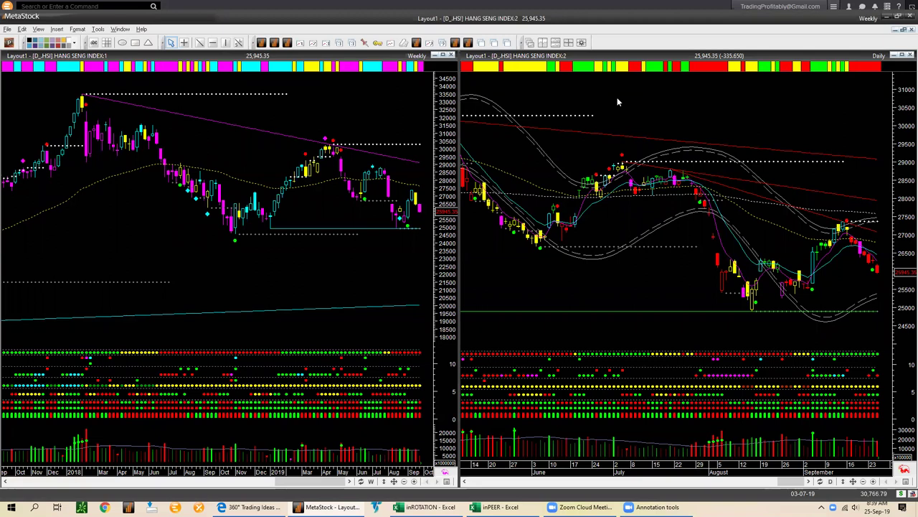
- Load the local NIFTY 50 index into both charts, and replace it with the online symbol .NSEI
type("nsei")
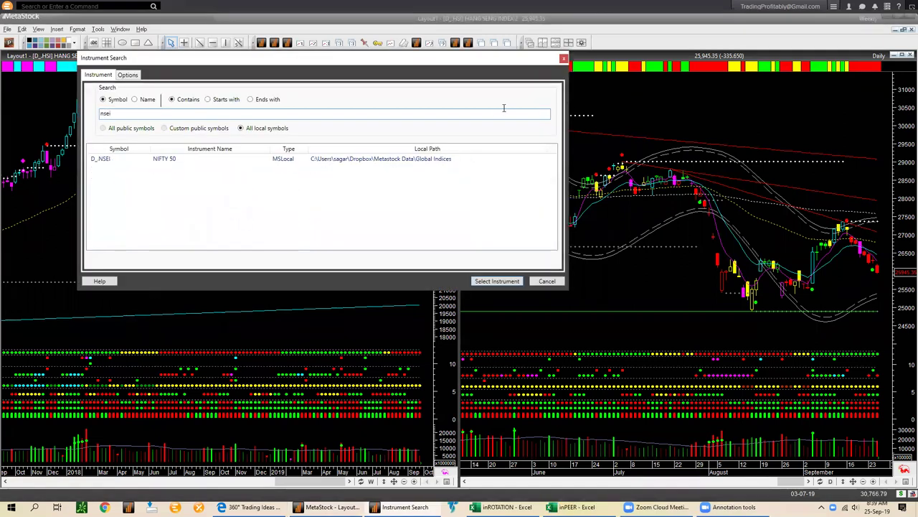
double_click(349, 160)
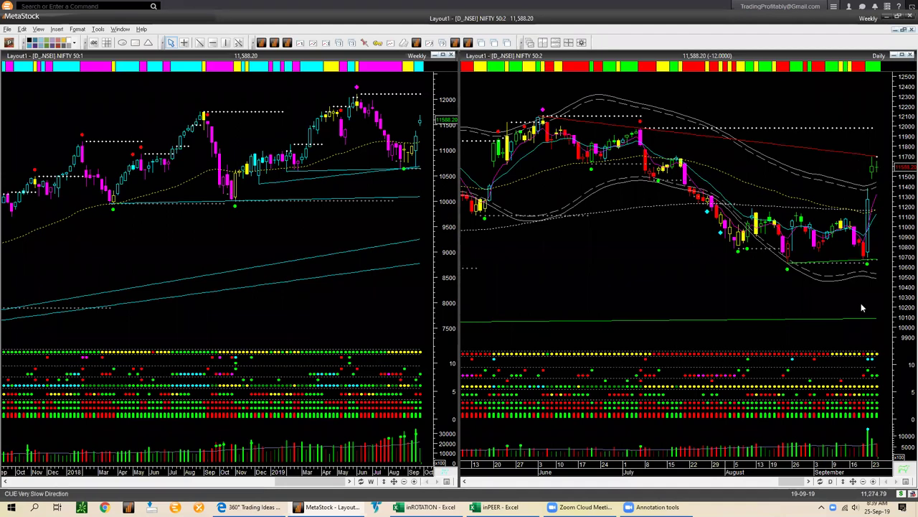
left_click(902, 495)
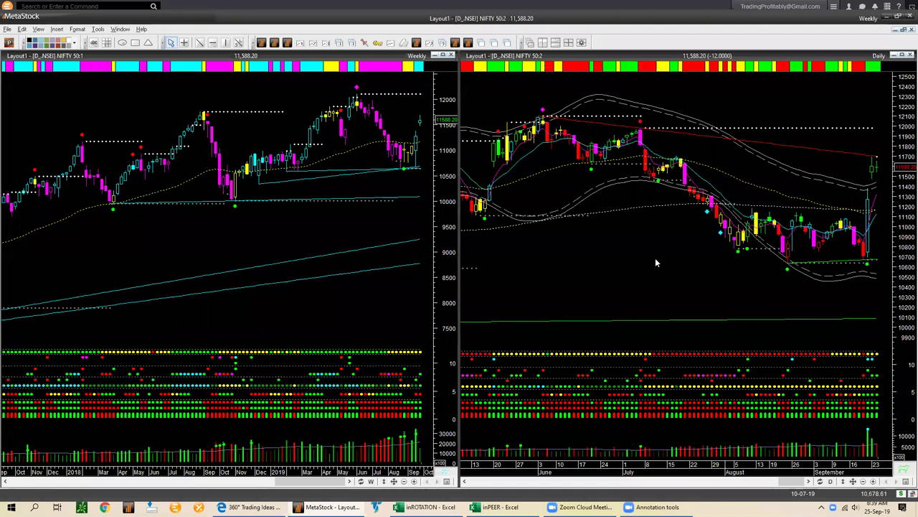
type(".nsei")
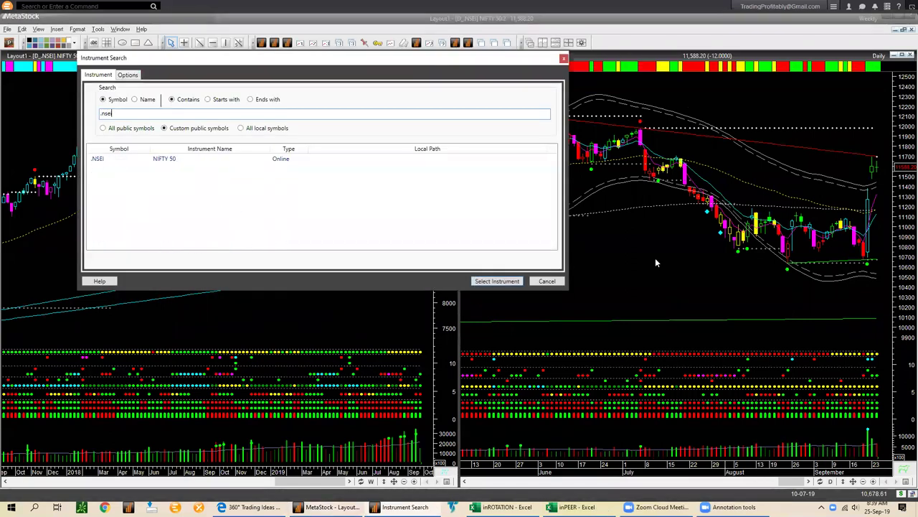
key("Return")
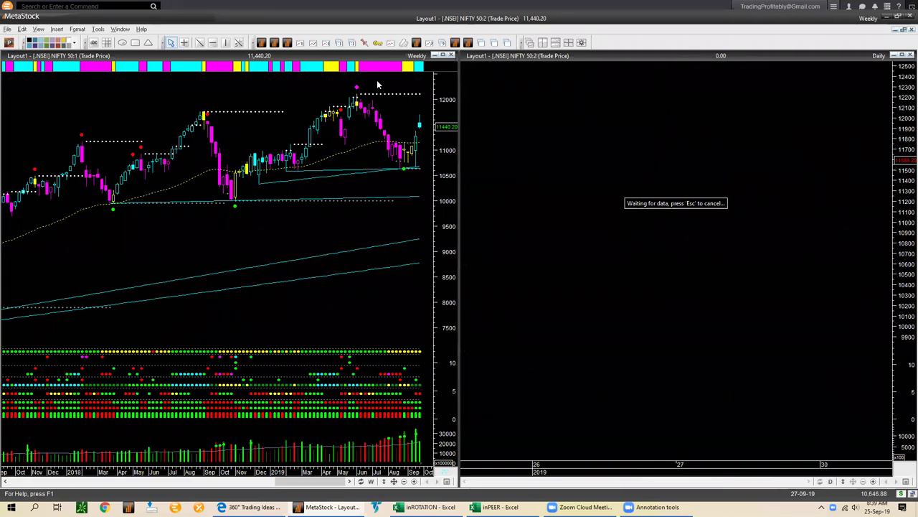
left_click(680, 268)
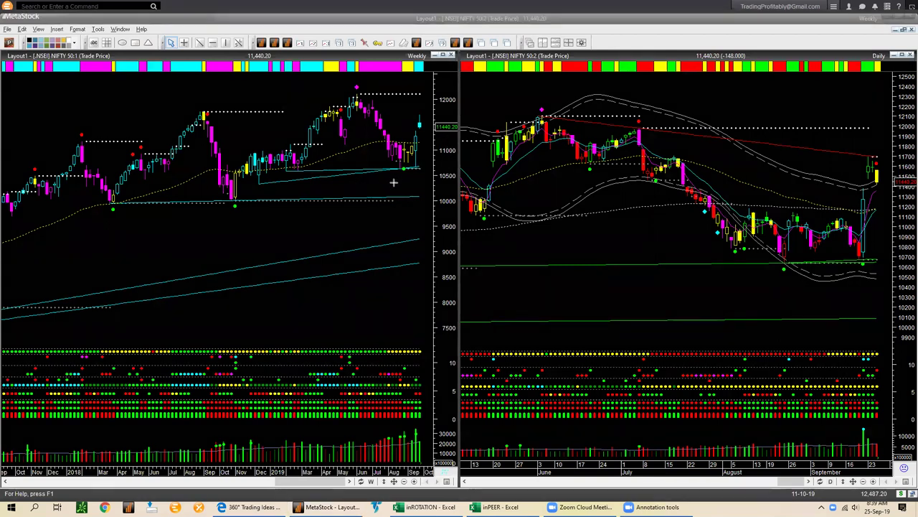
- Mark the NIFTY 50 weekly June peak, the decline to the recent low and the latest rebound bars with arrows
mouse_move(310, 91)
left_mouse_down()
mouse_move(352, 86)
mouse_move(386, 156)
left_mouse_up()
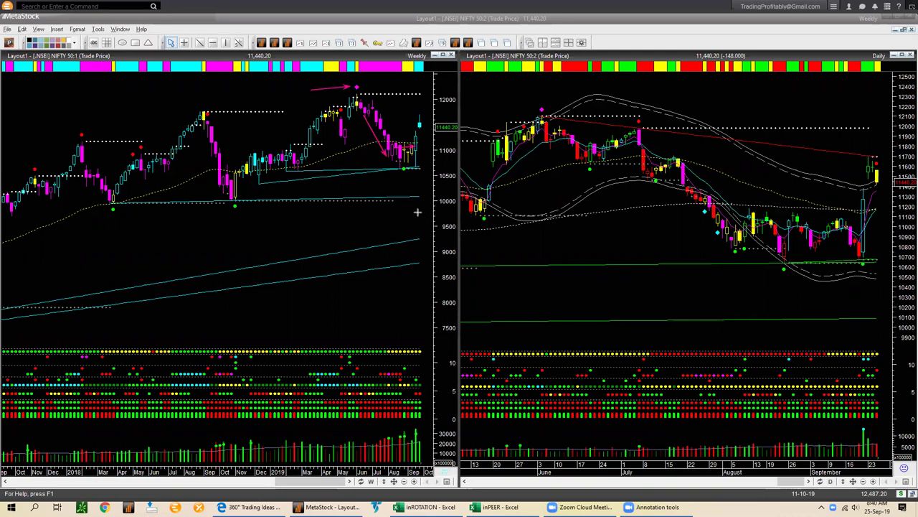
left_click_drag(420, 218, 405, 168)
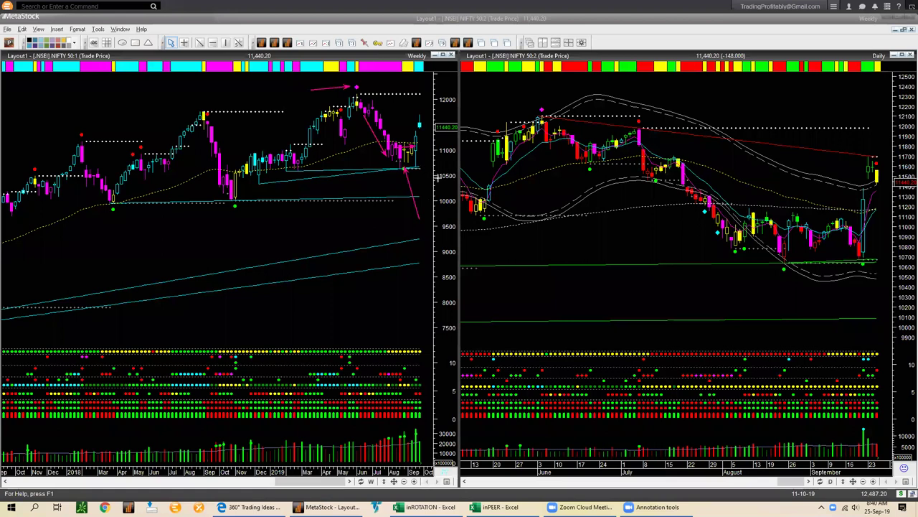
left_click_drag(446, 186, 423, 163)
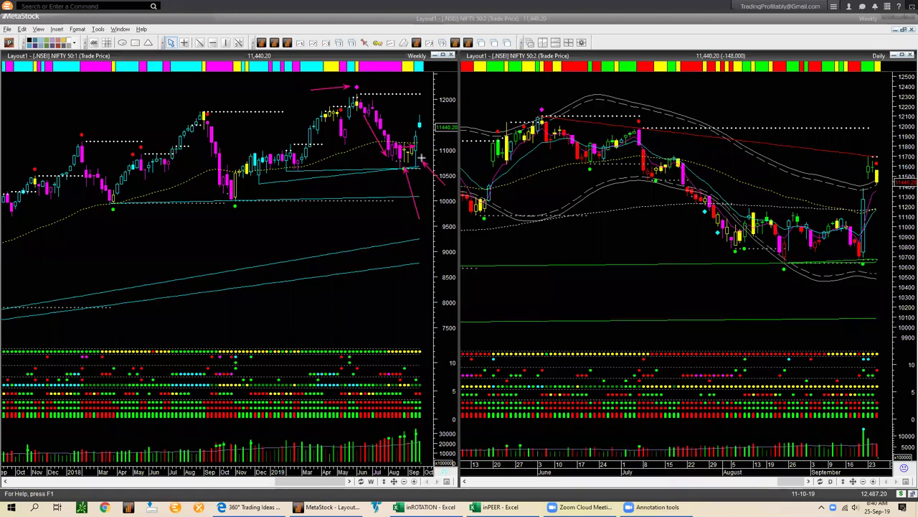
left_click_drag(430, 96, 421, 119)
left_click_drag(403, 109, 417, 117)
- Mark the NIFTY 50 daily falling resistance line, the long September rally bar and the candles above its gap with arrows
left_click_drag(782, 142, 883, 154)
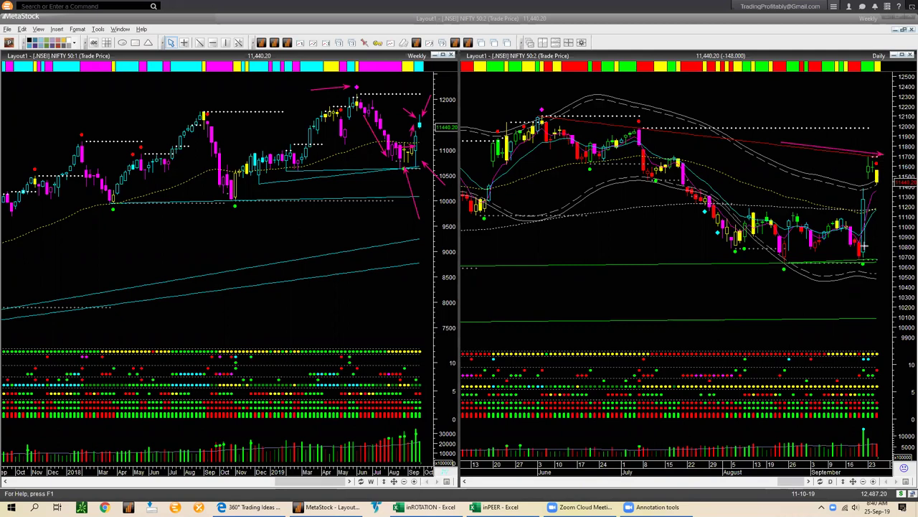
left_click_drag(906, 266, 868, 237)
left_click_drag(805, 185, 861, 170)
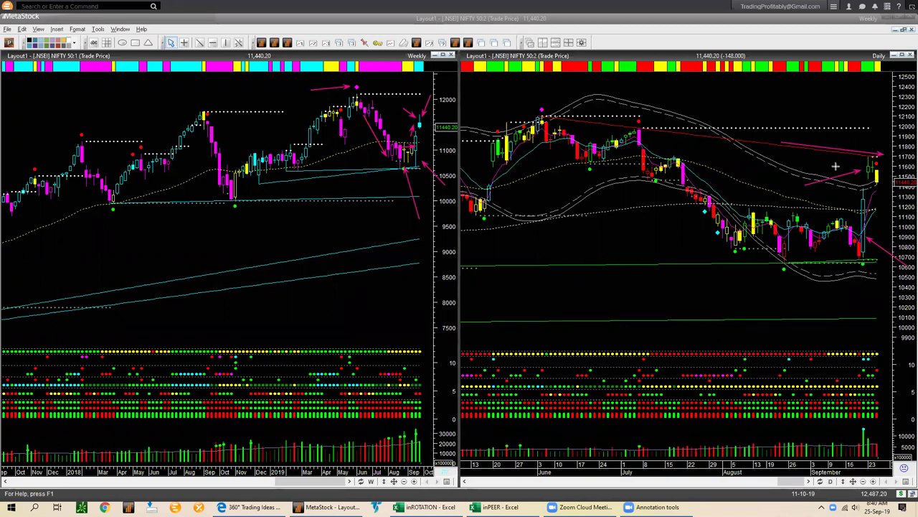
left_click_drag(810, 165, 865, 166)
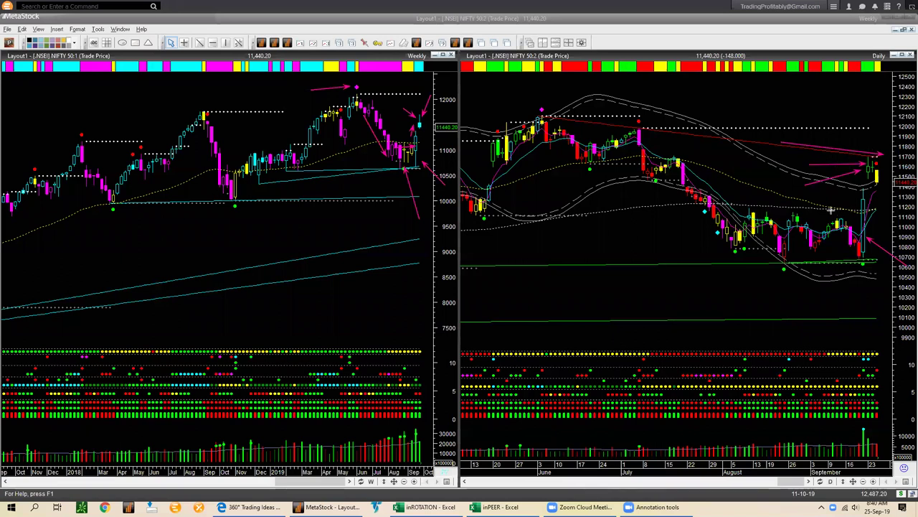
left_click_drag(834, 211, 859, 202)
left_click_drag(770, 142, 883, 153)
left_click_drag(889, 110, 869, 156)
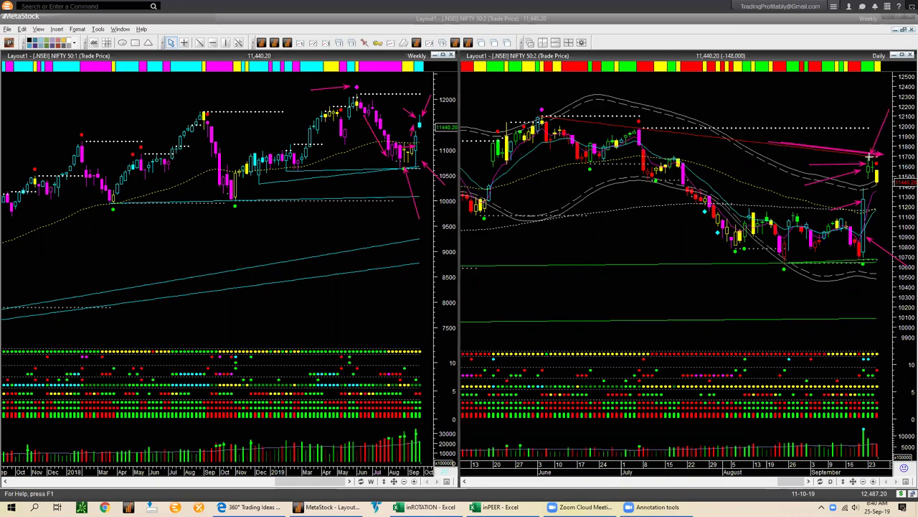
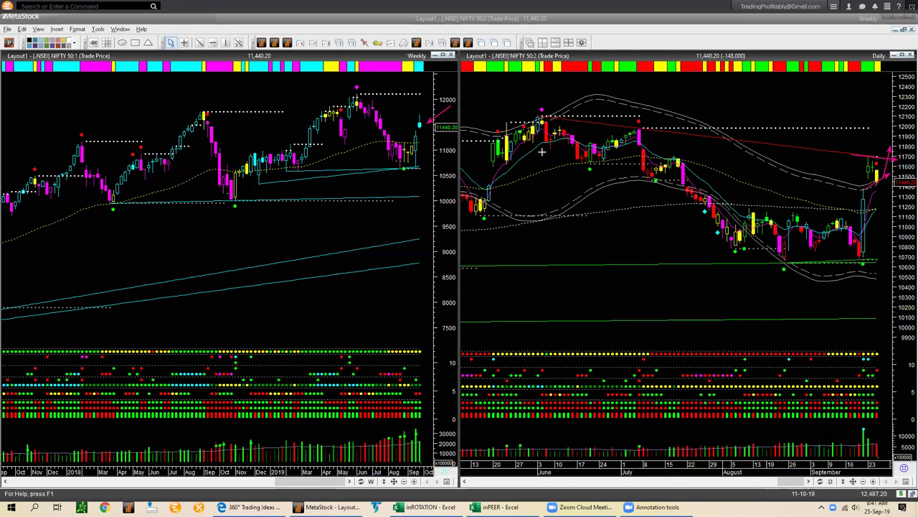
- Mark the NIFTY 50 daily decline from June to August and the September upturn with arrows, and clear the annotations
left_click_drag(537, 148, 723, 233)
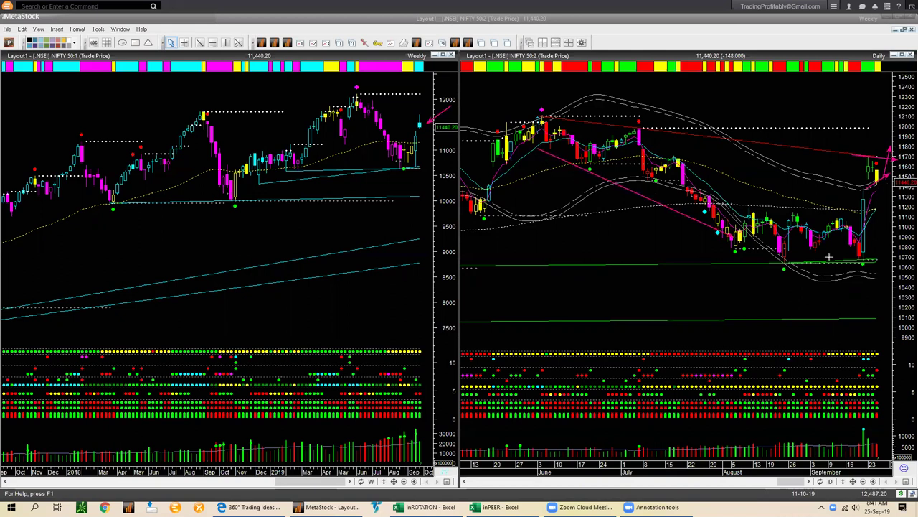
left_click_drag(822, 254, 880, 230)
left_click_drag(621, 173, 709, 208)
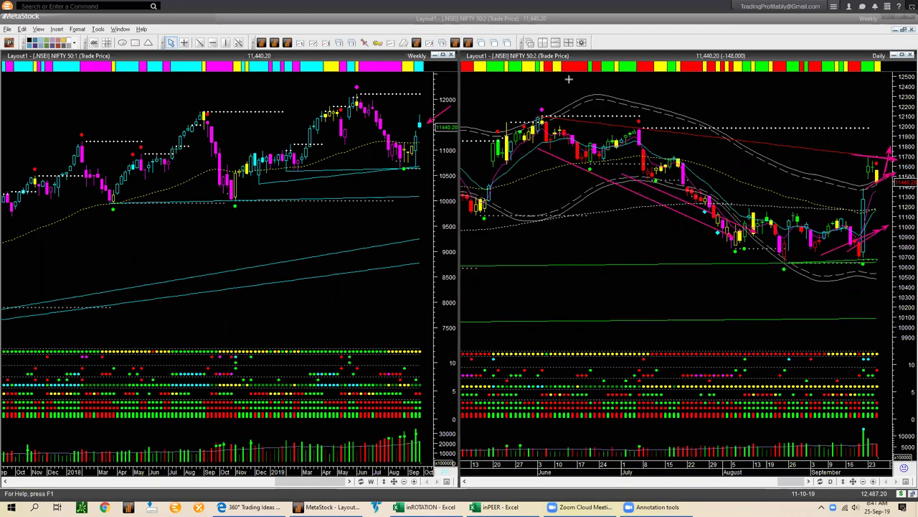
key("Escape")
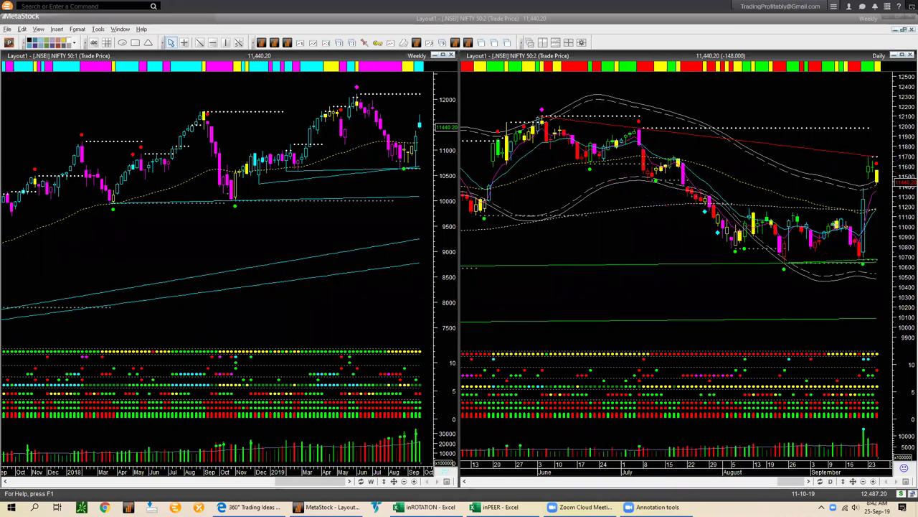
- Mark the NIFTY 50 daily pullback direction and the latest weekly bar with arrows, and clear the annotations
left_click_drag(878, 186, 898, 211)
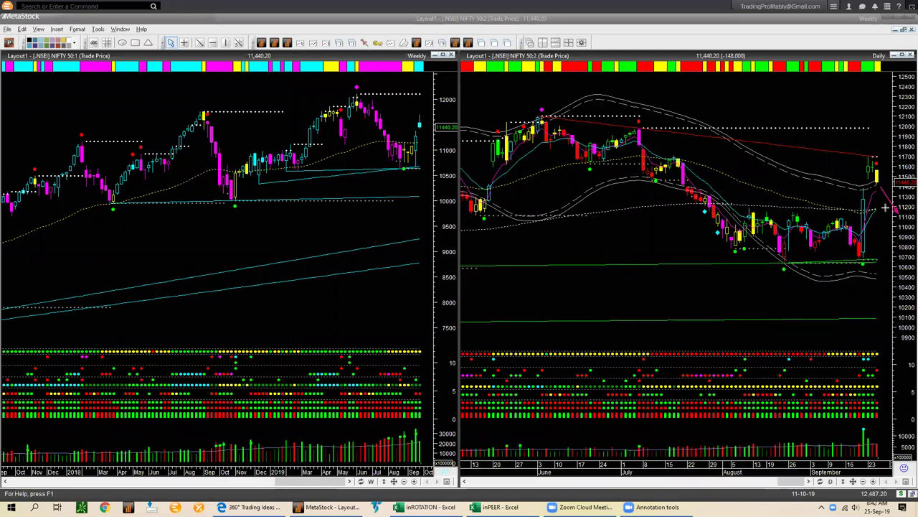
left_click_drag(435, 106, 422, 116)
left_click(492, 107)
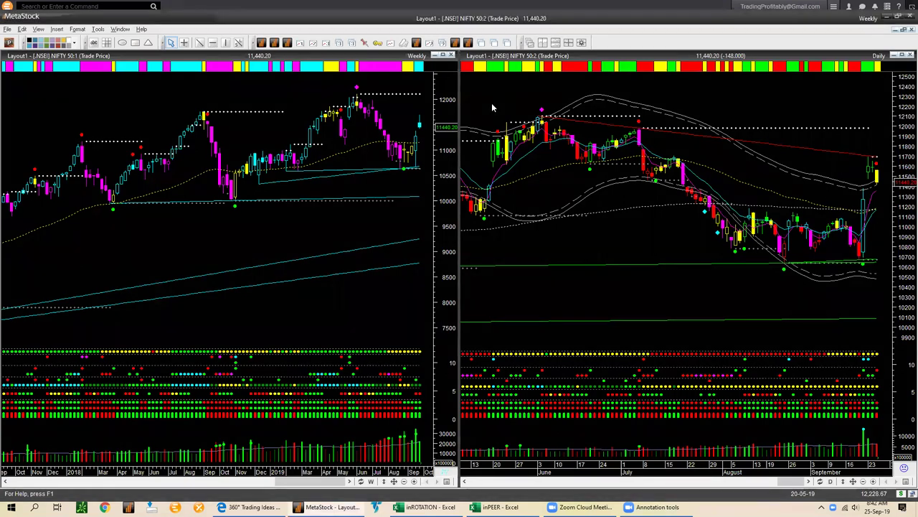
- Load the FTSE index, symbol .FTSE, into both the weekly and daily charts, and dismiss the error dialog
key("ctrl+o")
type(".ftse")
key("Return")
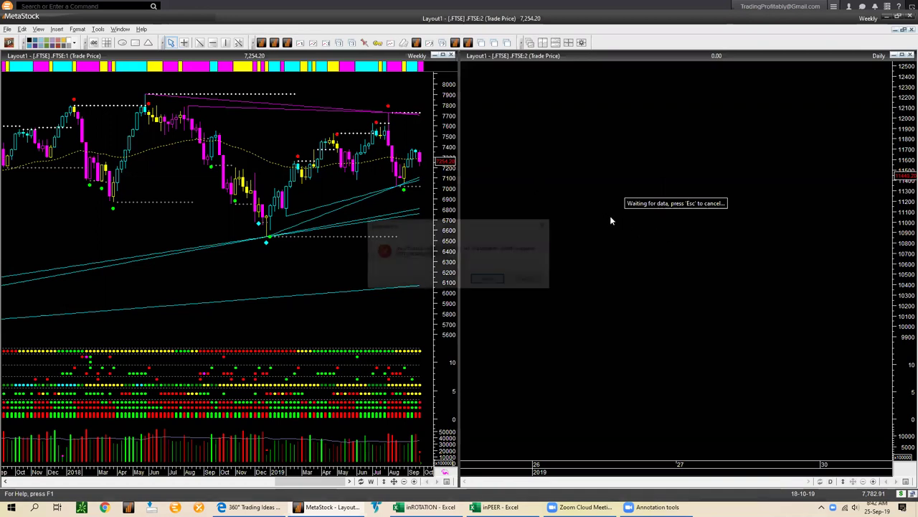
left_click(529, 280)
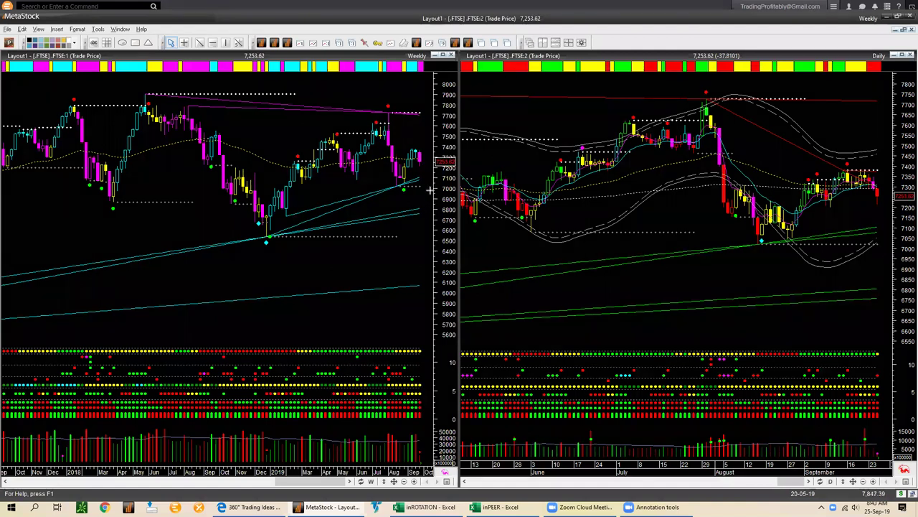
- Mark the latest FTSE weekly bar, the daily September rise and the latest daily drop with arrows, and clear the annotations
left_click_drag(442, 210, 424, 165)
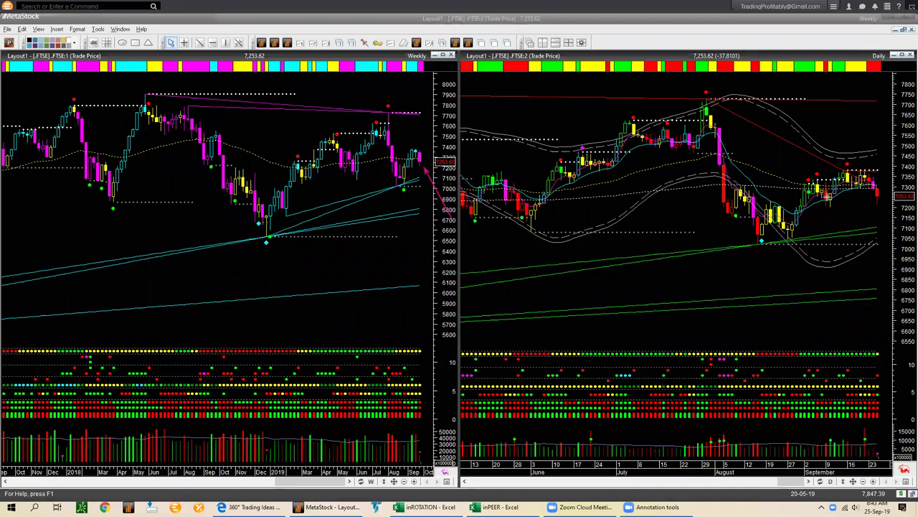
mouse_move(799, 239)
left_mouse_down()
mouse_move(859, 183)
mouse_move(834, 166)
mouse_move(884, 181)
left_mouse_up()
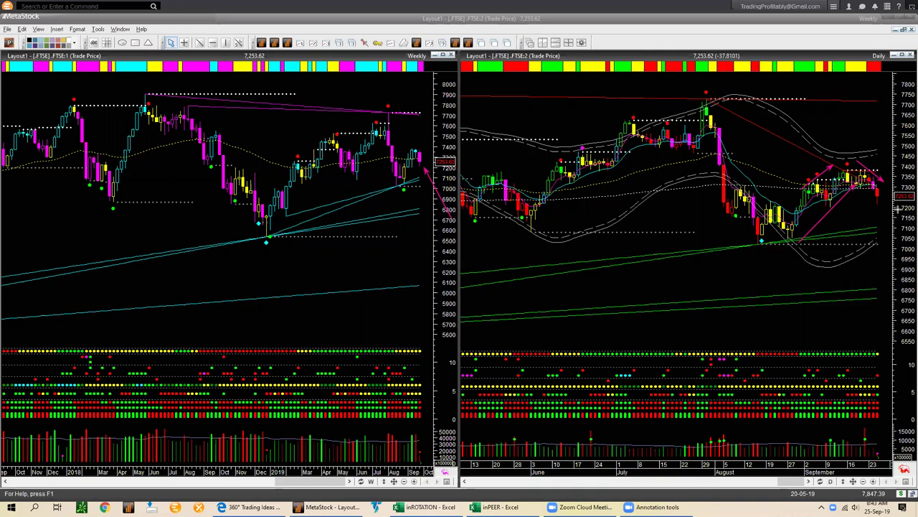
left_click_drag(899, 143, 878, 177)
key("e")
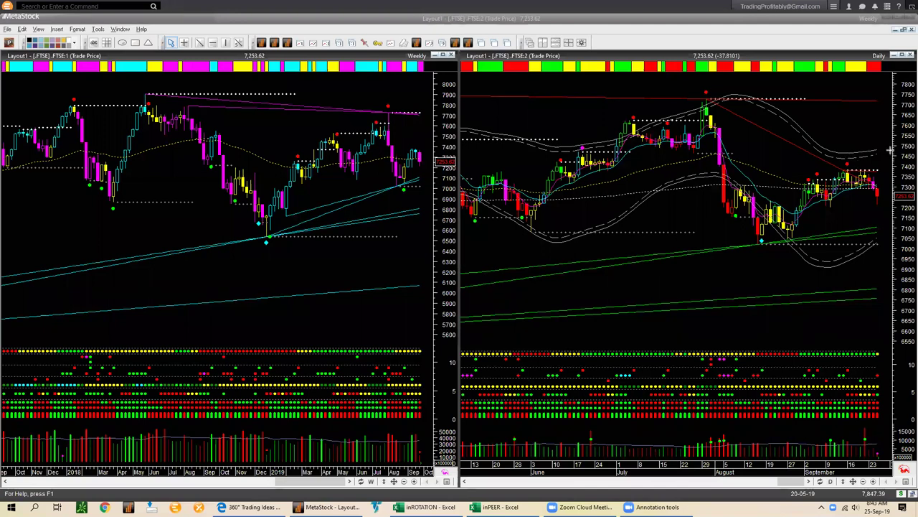
- Mark the newest FTSE weekly and daily bars, the rise from late August and the downward direction with arrows, and clear the annotations
left_click_drag(889, 152, 876, 179)
left_click_drag(436, 141, 423, 155)
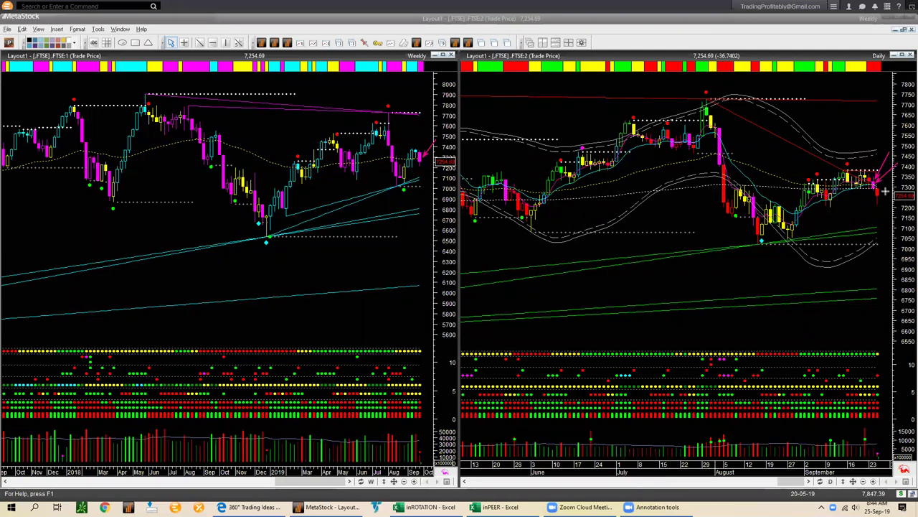
left_click_drag(795, 238, 866, 187)
left_click_drag(428, 127, 421, 154)
left_click_drag(871, 193, 876, 208)
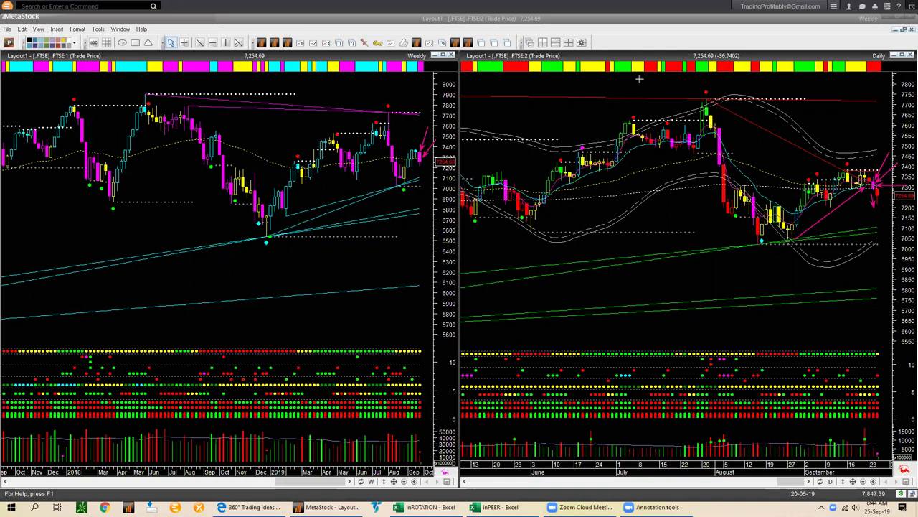
key("e")
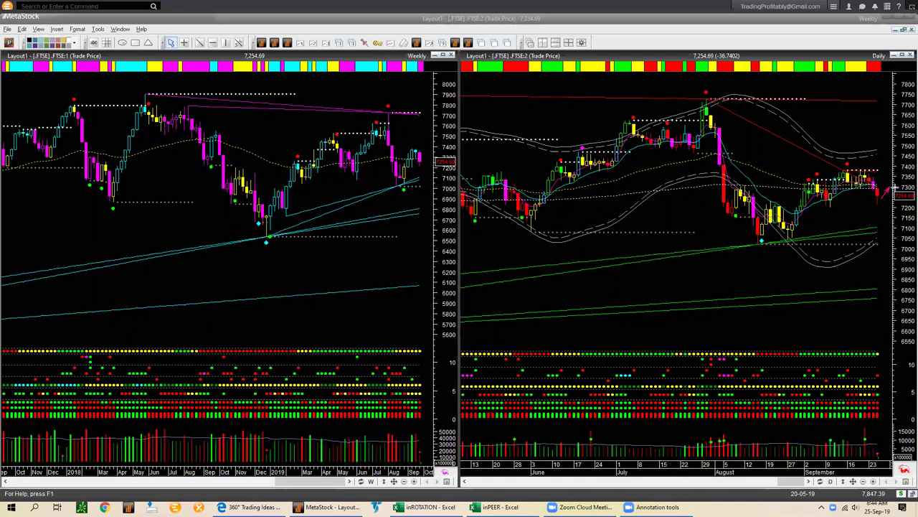
left_click_drag(901, 199, 911, 223)
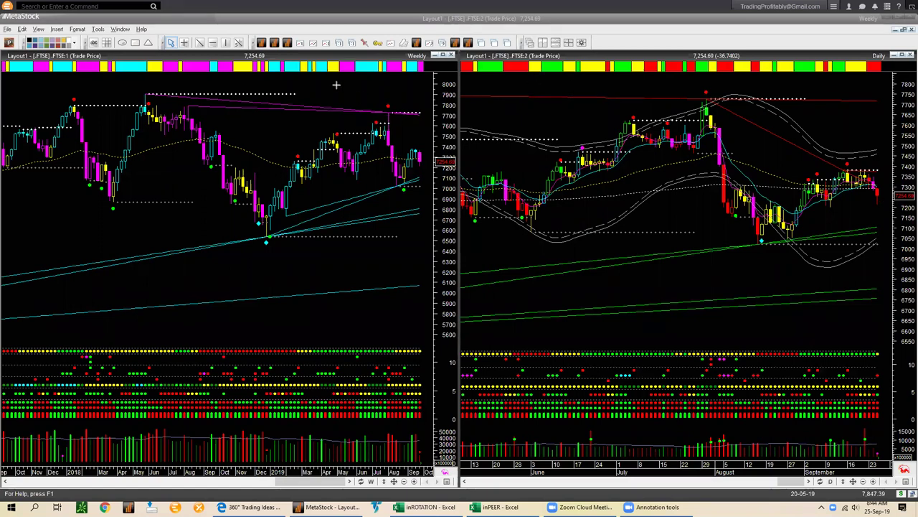
left_click(479, 244)
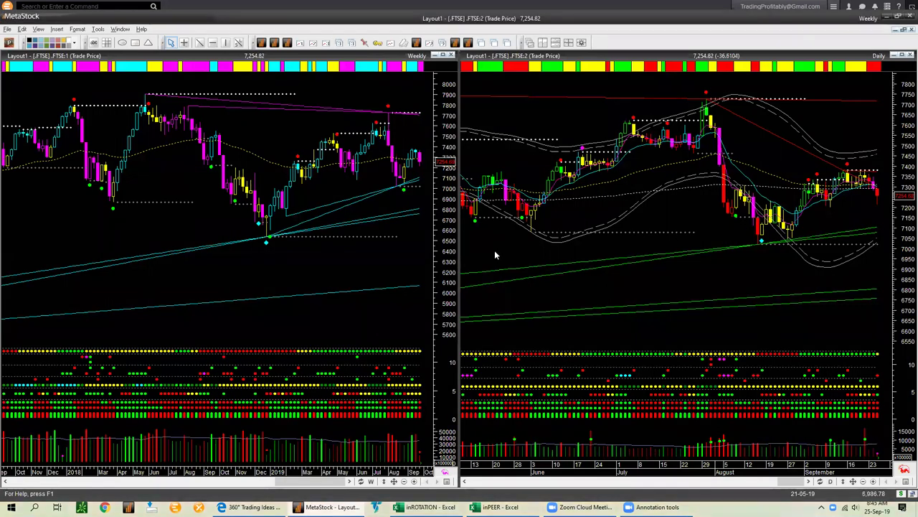
- Try to load the online symbol SPY into both charts, and close the layout
type("spy")
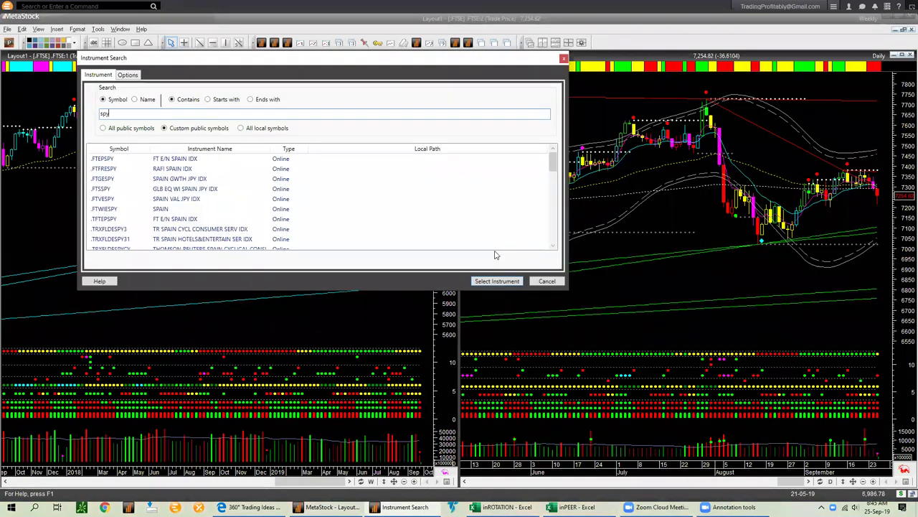
key("Return")
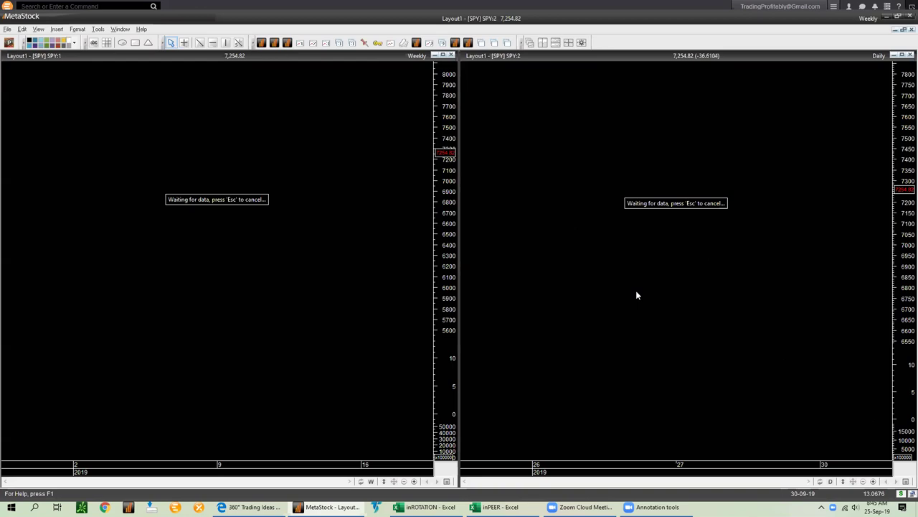
key("alt+f")
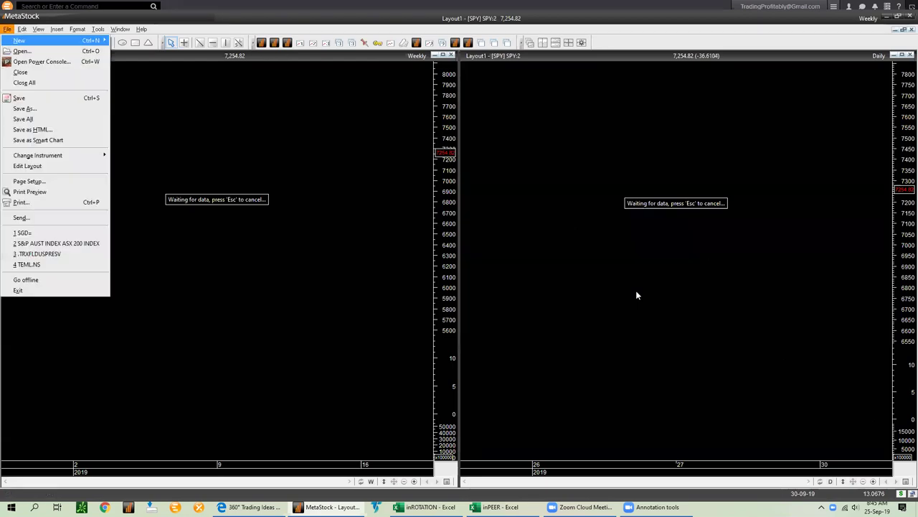
key("c")
left_click(463, 279)
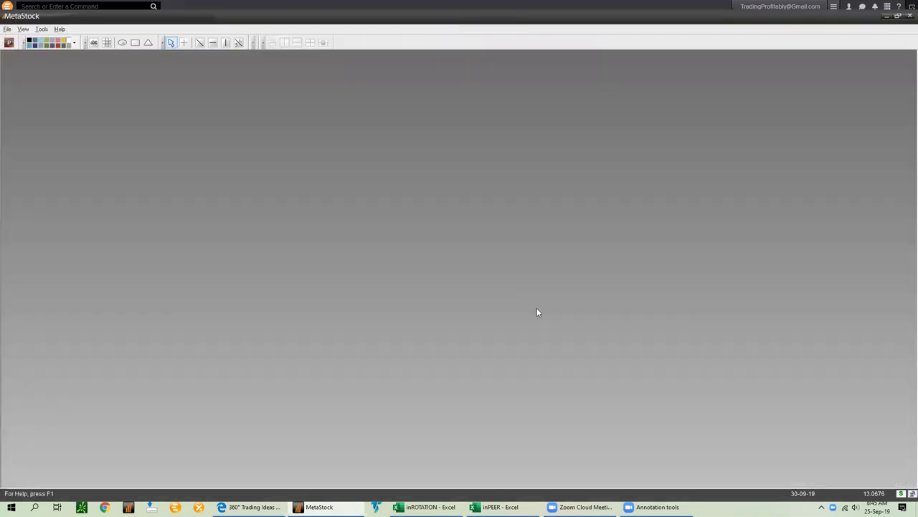
- Open the local symbol D_SPY with the Cue Default - Daily template, and display it as side-by-side weekly and daily charts
left_click(9, 42)
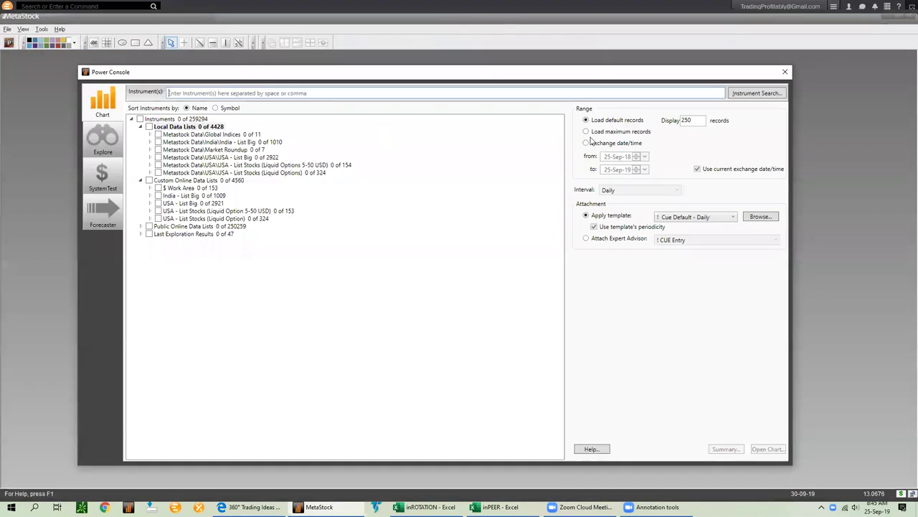
left_click(756, 94)
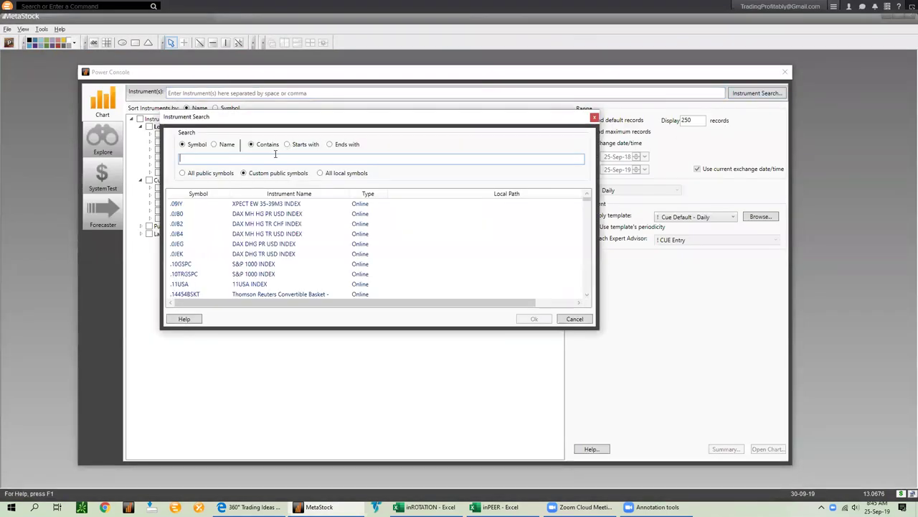
type("spy")
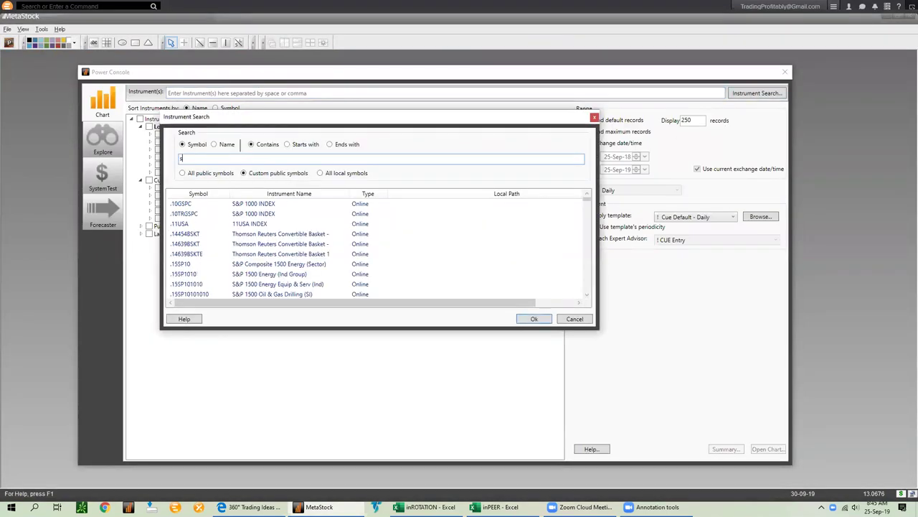
left_click(338, 174)
double_click(256, 205)
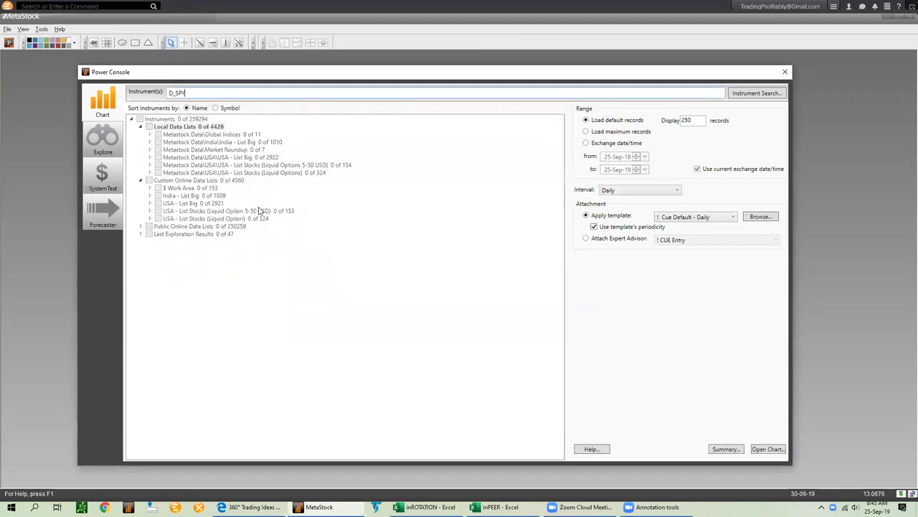
left_click(757, 452)
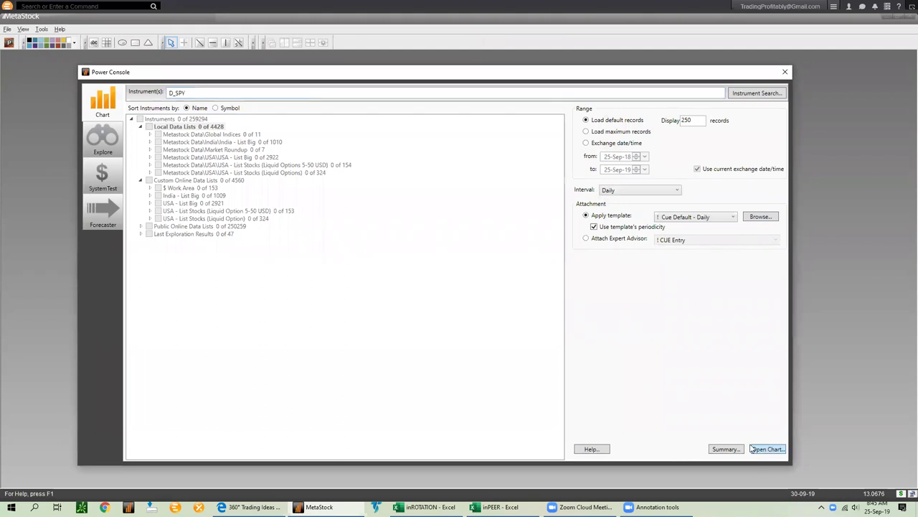
left_click(261, 43)
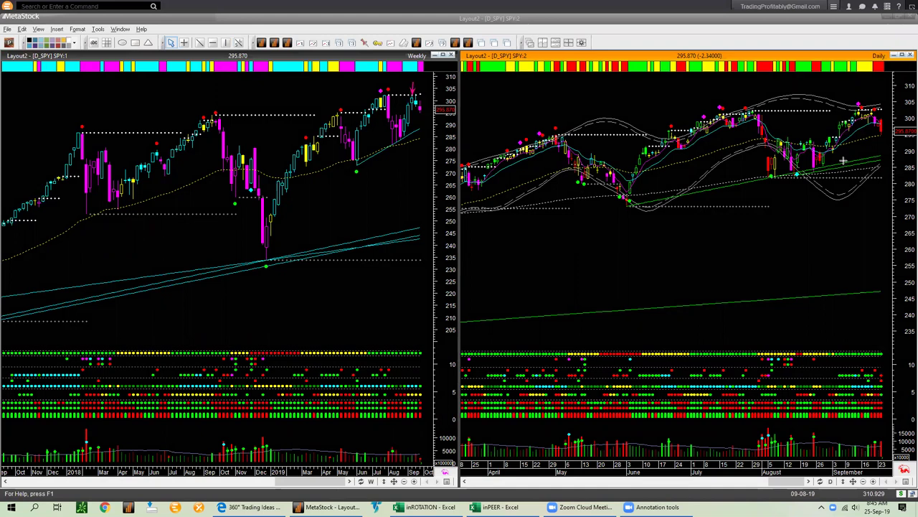
- Mark the SPY resistance lines on both charts, the daily July peak and the weekly decline from its high with arrows
left_click_drag(395, 94, 427, 94)
left_click_drag(764, 110, 839, 110)
left_click_drag(692, 92, 718, 108)
mouse_move(352, 85)
left_mouse_down()
mouse_move(377, 90)
mouse_move(392, 151)
left_mouse_up()
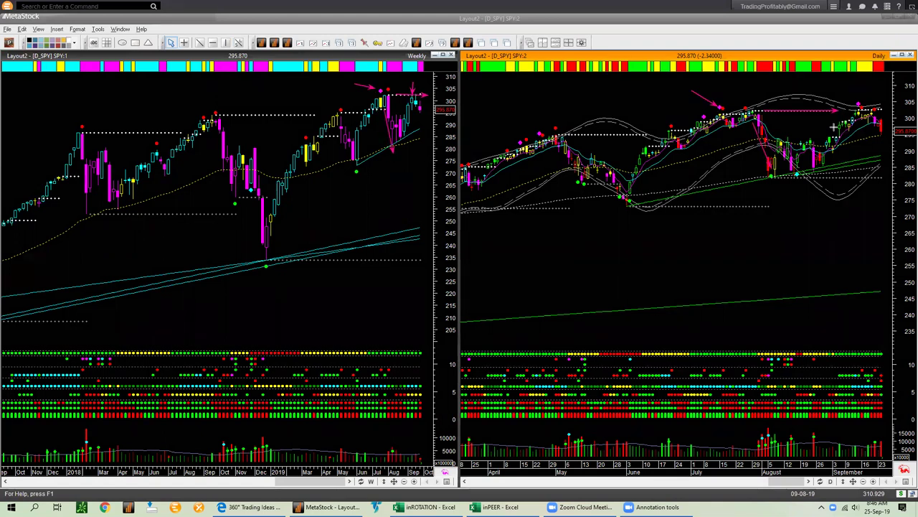
- Mark the SPY September peak and the latest bars on the weekly and daily charts with arrows, and clear the annotations
left_click_drag(847, 82, 856, 99)
left_click_drag(429, 83, 413, 95)
left_click_drag(884, 81, 860, 104)
left_click_drag(437, 126, 426, 116)
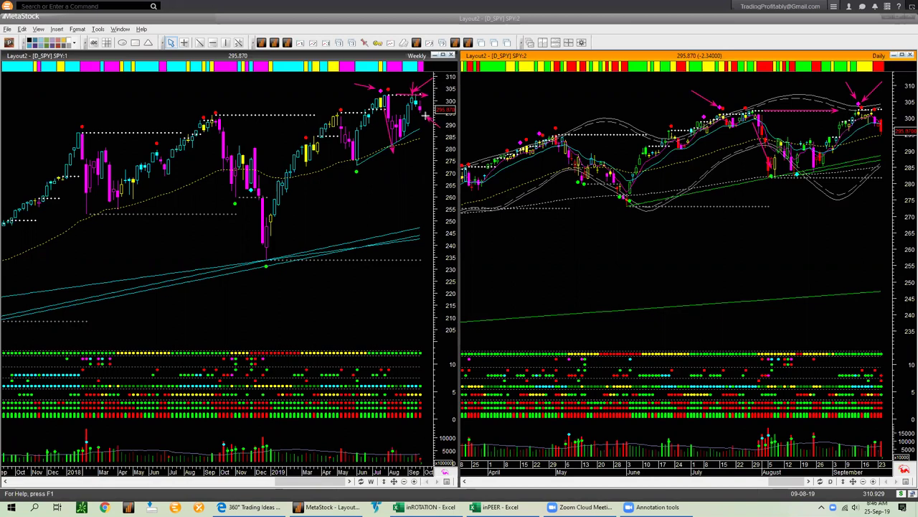
left_click_drag(902, 144, 888, 133)
key("e")
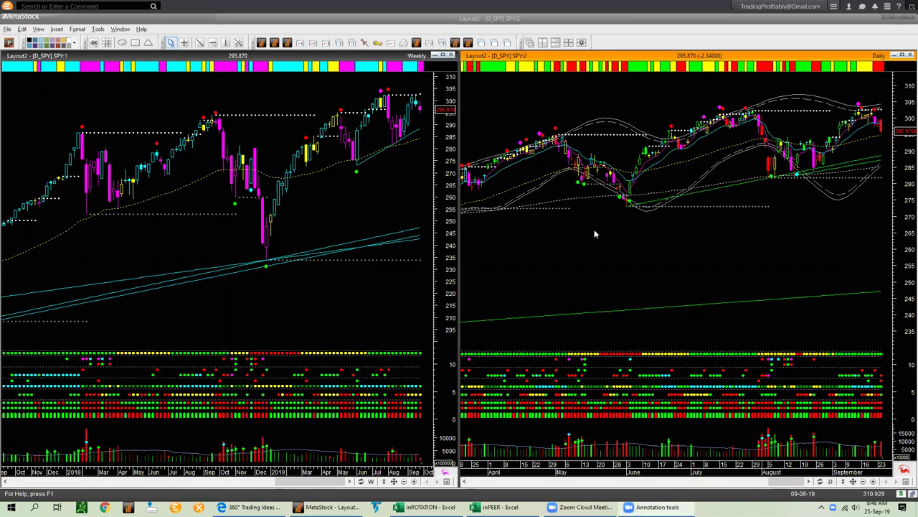
- Load the local INVSC QQQ TRUST SRS 1 ETF, symbol D_QQQ.O, into both charts
type("qq")
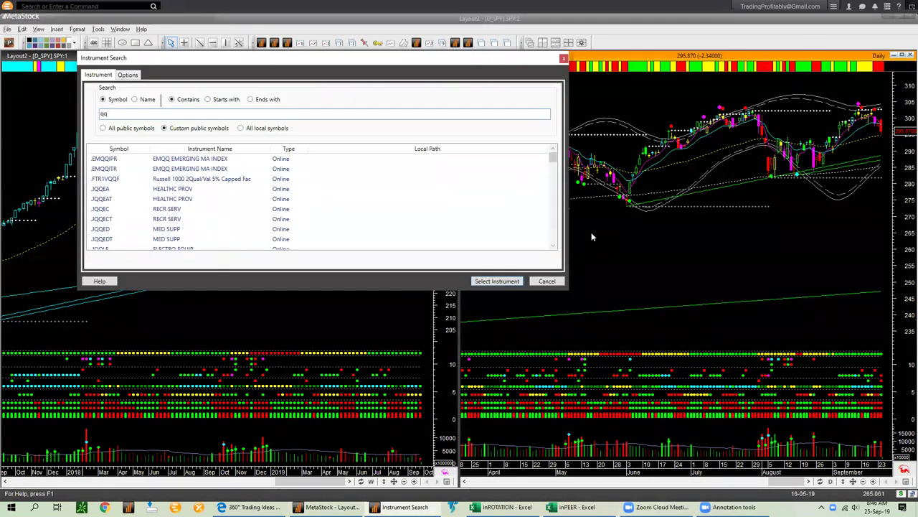
left_click(281, 128)
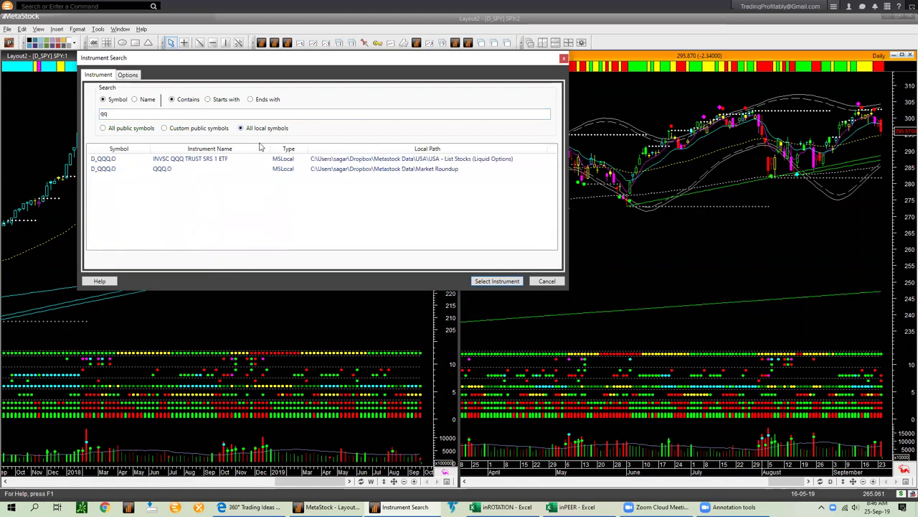
double_click(203, 159)
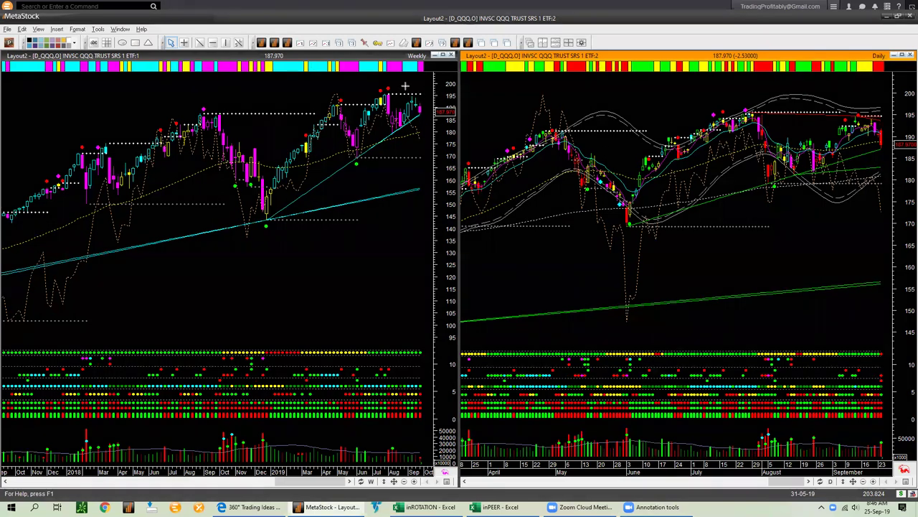
- Mark the QQQ rising support lines on both charts and the latest weekly bar with arrows, and clear the annotations
left_click_drag(407, 163, 419, 119)
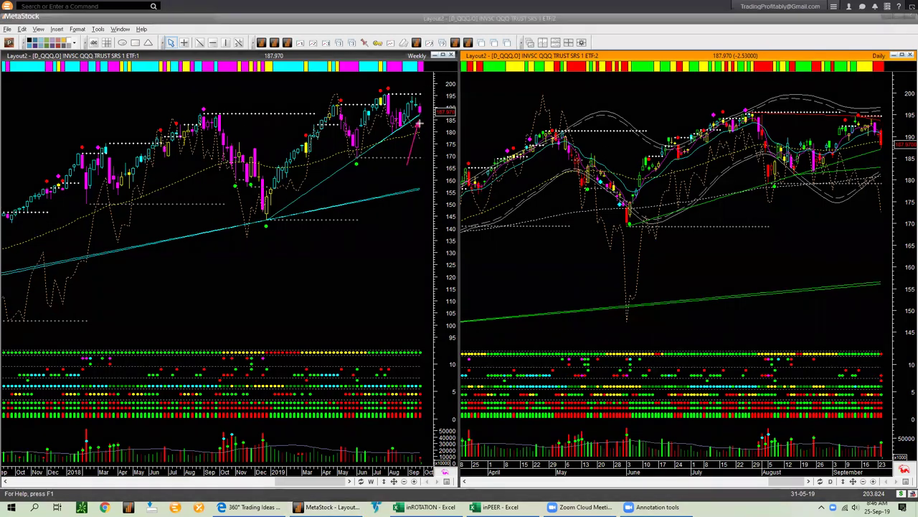
left_click_drag(834, 214, 880, 152)
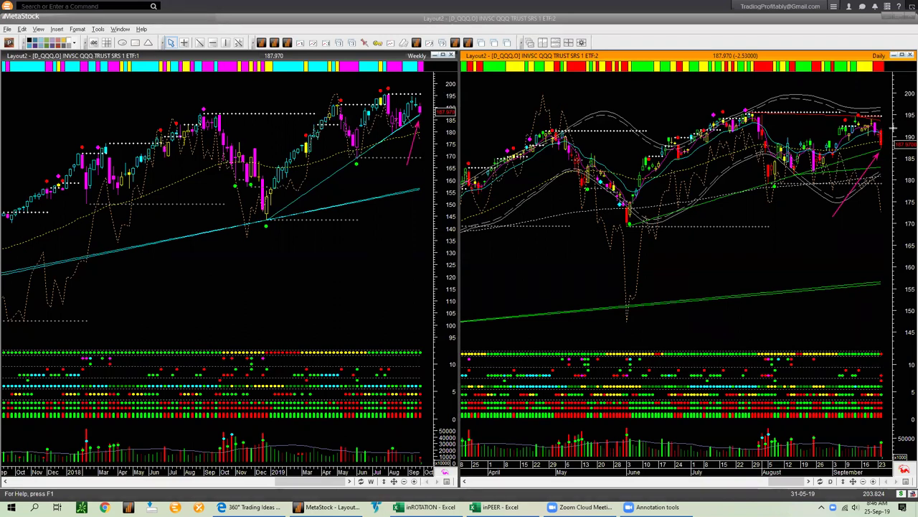
left_click_drag(435, 102, 421, 109)
key("e")
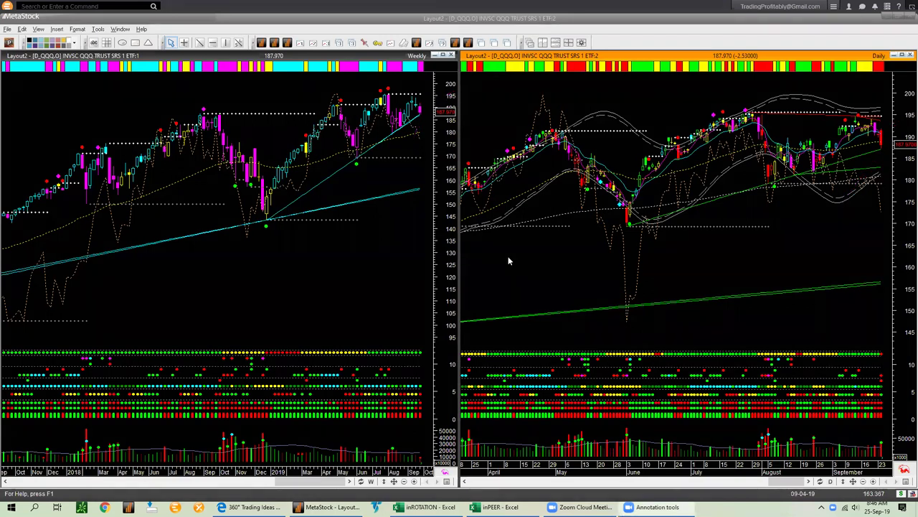
- Load the local symbol D_DIA from the Market Roundup list into both charts
type("dia")
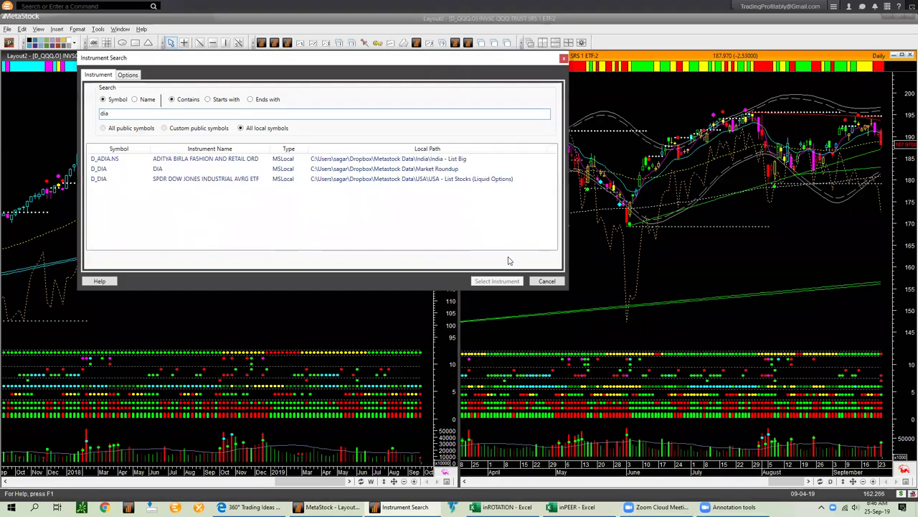
double_click(226, 170)
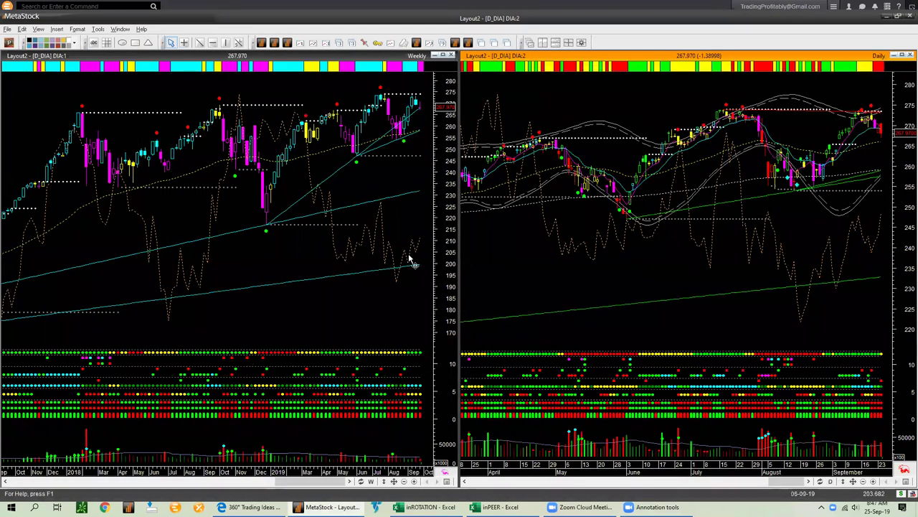
left_click(409, 253)
left_click(483, 198)
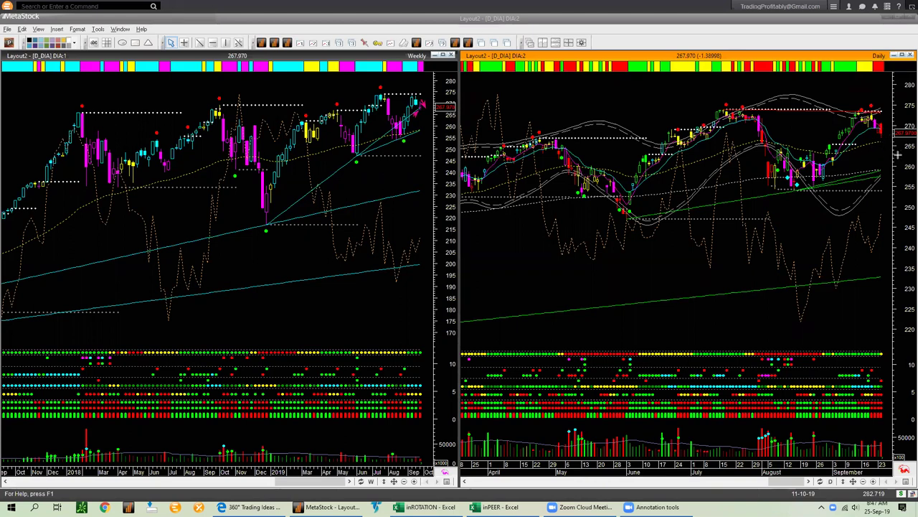
- Mark the latest DIA daily and weekly bars with arrows, and clear the annotations
left_click_drag(903, 153, 889, 142)
left_click_drag(436, 143, 423, 111)
left_click(517, 270)
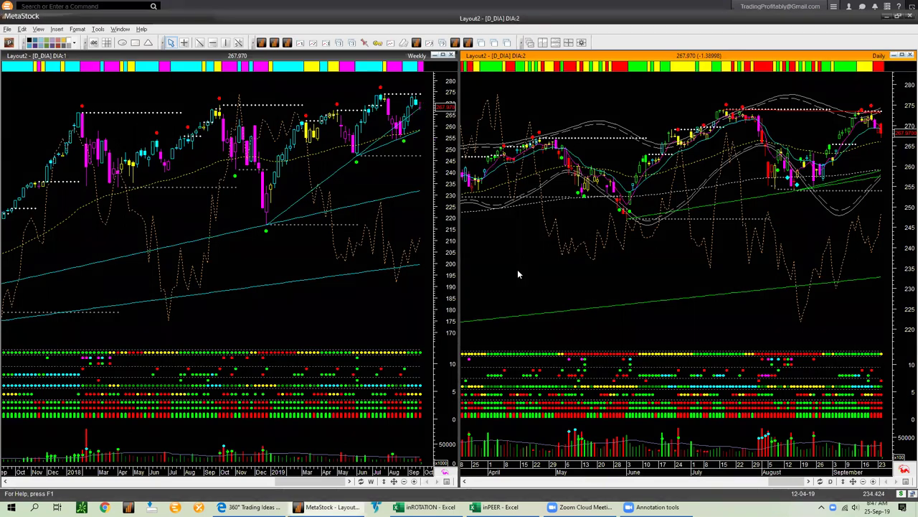
- Load the local iShares Russell 2000 ETF, symbol D_IWM, into both charts
type("iwm")
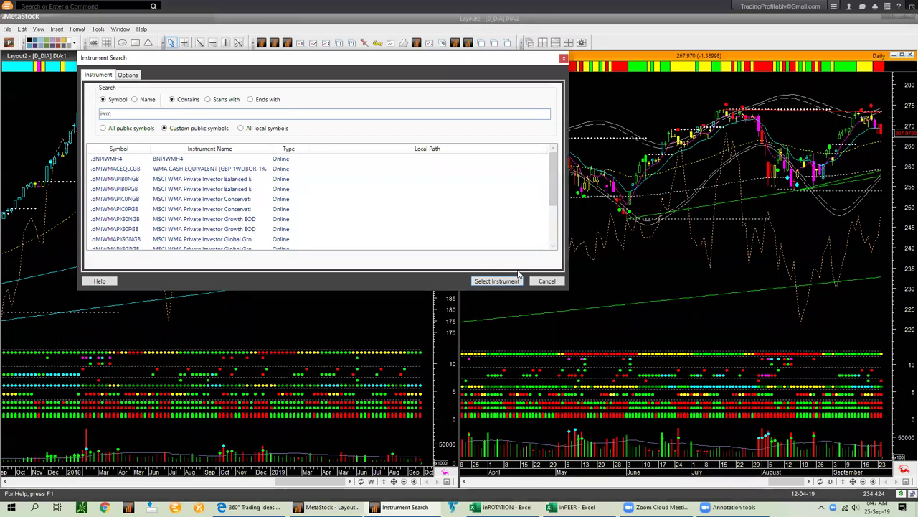
left_click(264, 127)
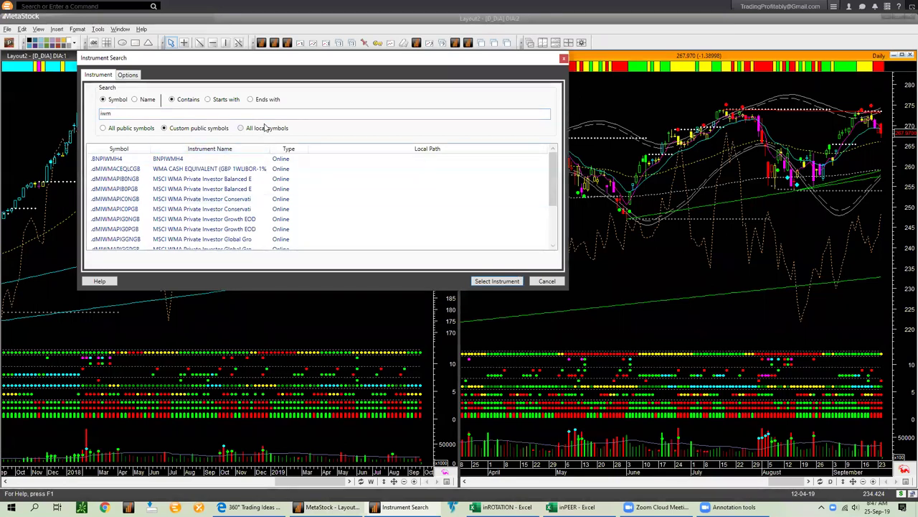
double_click(185, 158)
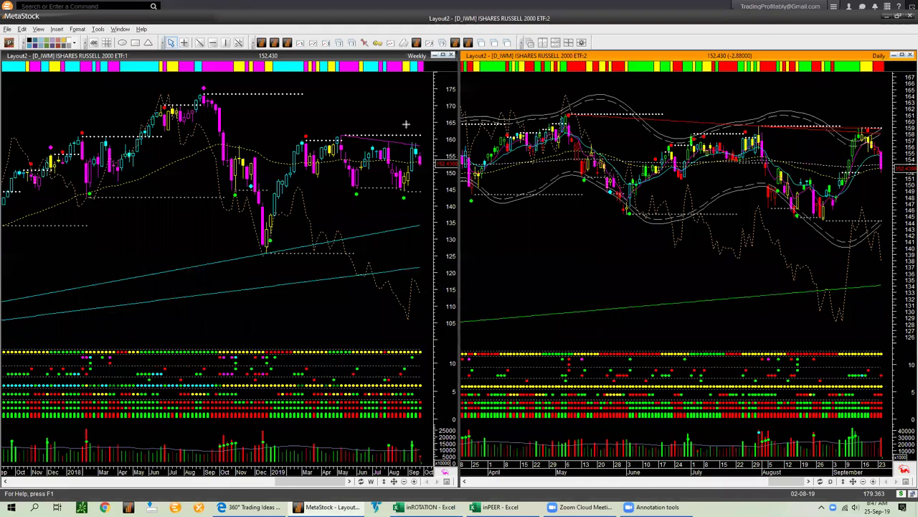
- Mark the IWM falling resistance lines, latest highs, declines and weekly volume spike with arrows, and clear the annotations
left_click_drag(372, 137, 425, 144)
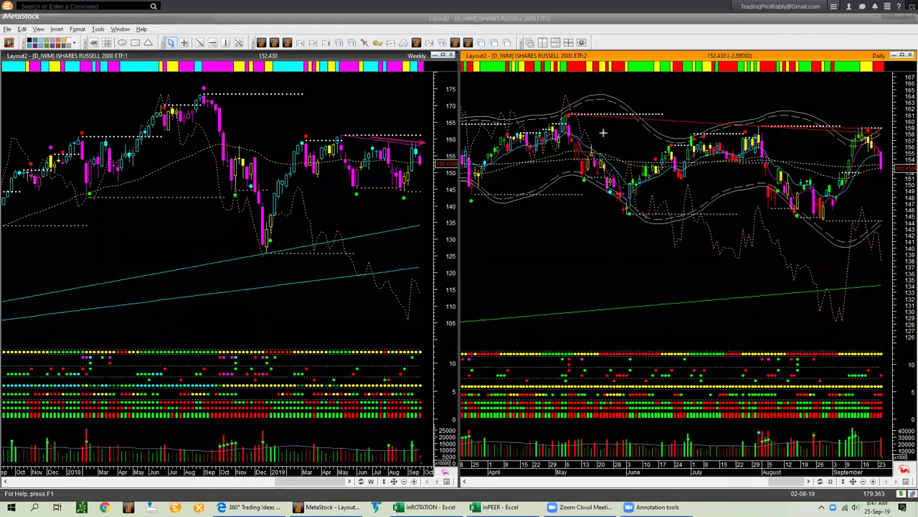
left_click_drag(747, 119, 872, 127)
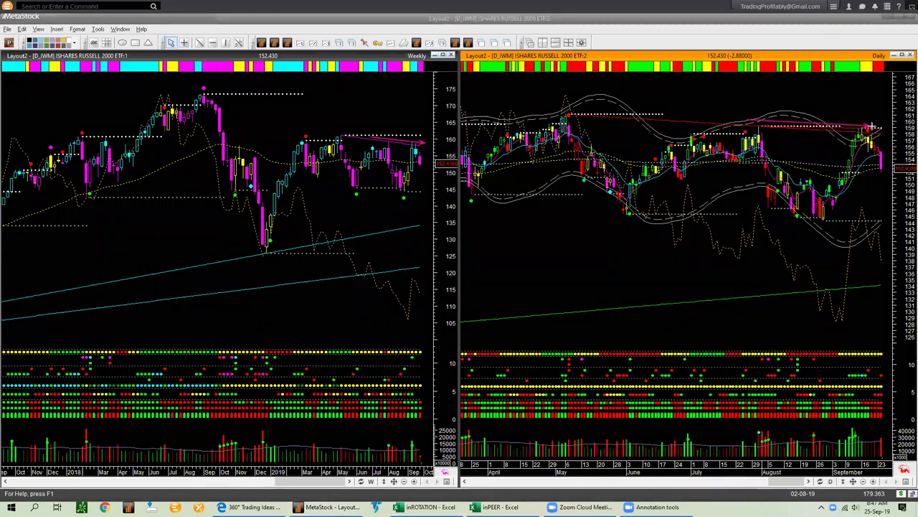
left_click_drag(818, 90, 858, 128)
left_click_drag(375, 423, 410, 440)
left_click_drag(416, 125, 434, 166)
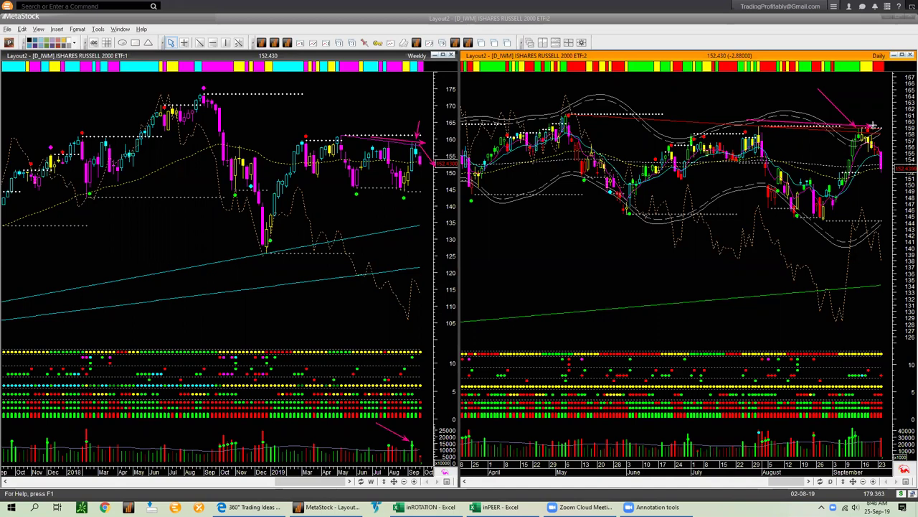
left_click_drag(859, 125, 902, 126)
mouse_move(865, 112)
left_mouse_down()
mouse_move(897, 114)
mouse_move(894, 162)
left_mouse_up()
key("Delete")
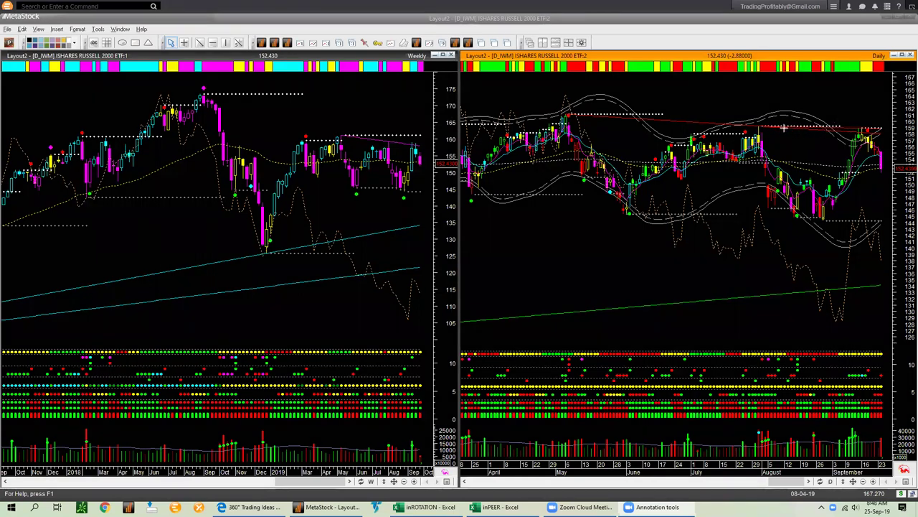
- Retrace IWM resistance on both charts, sketch possible moves from the latest daily bars with arrows, and clear the annotations
left_click_drag(785, 127, 867, 131)
left_click_drag(363, 140, 423, 144)
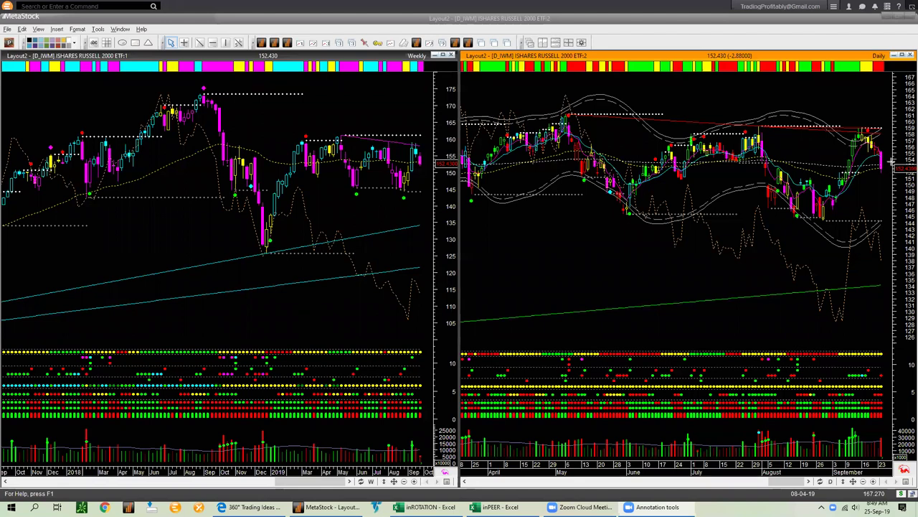
left_click_drag(857, 125, 888, 123)
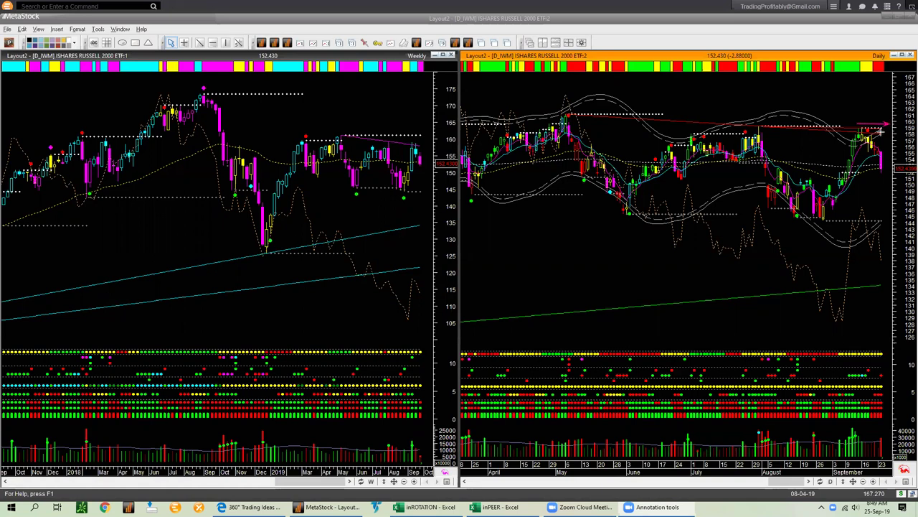
left_click_drag(879, 169, 907, 170)
left_click_drag(859, 120, 895, 138)
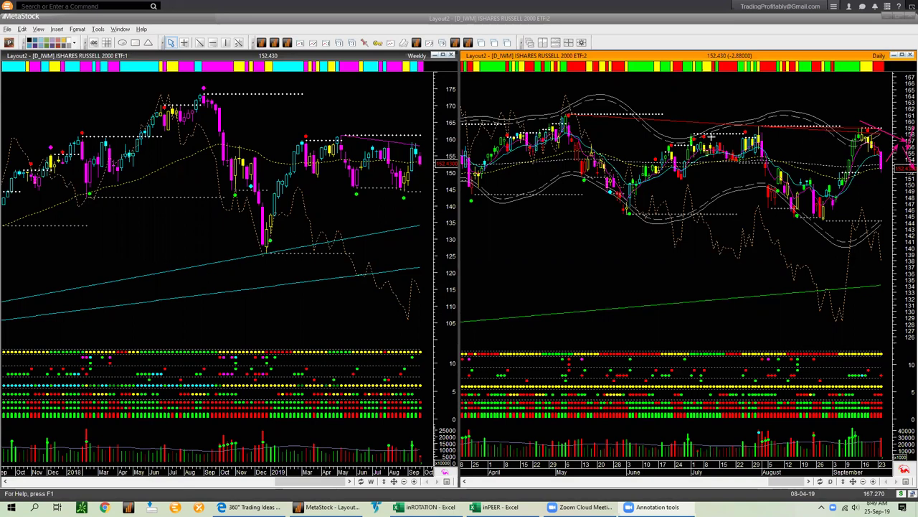
left_click_drag(835, 181, 845, 137)
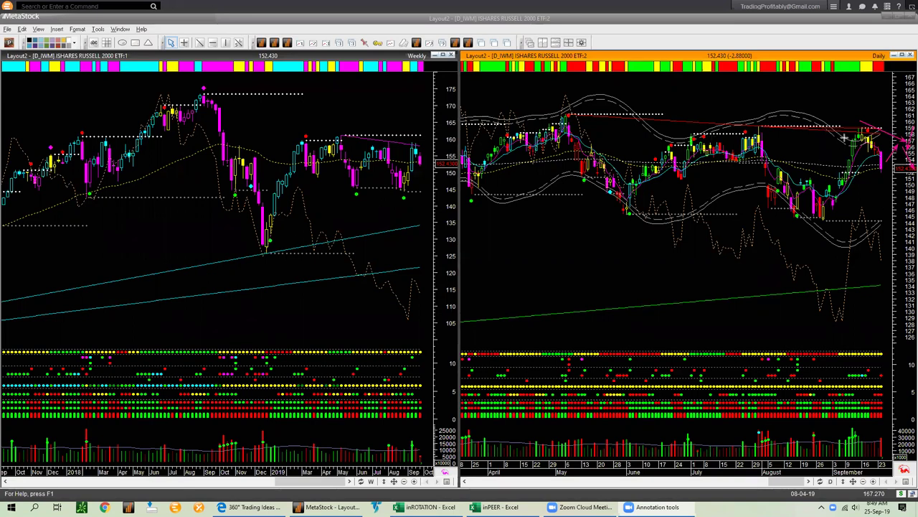
key("Escape")
left_click(518, 255)
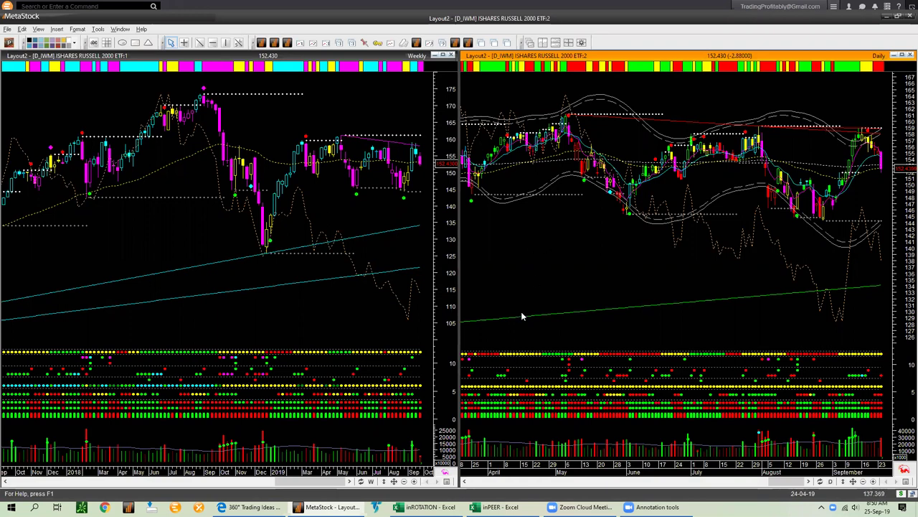
- Switch to the Edge browser, open the 360° Stock Analysis – USA forum category, and show the Trading Profitably YouTube channel
left_click(252, 506)
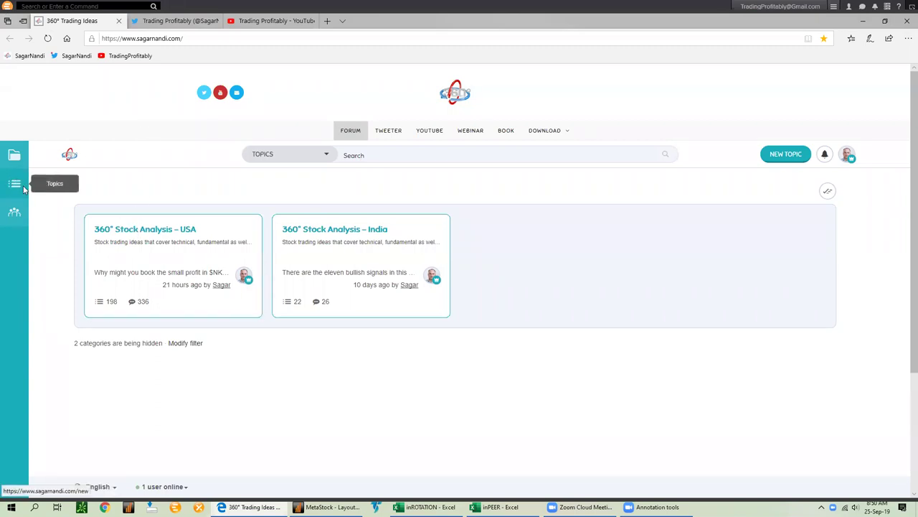
left_click(223, 235)
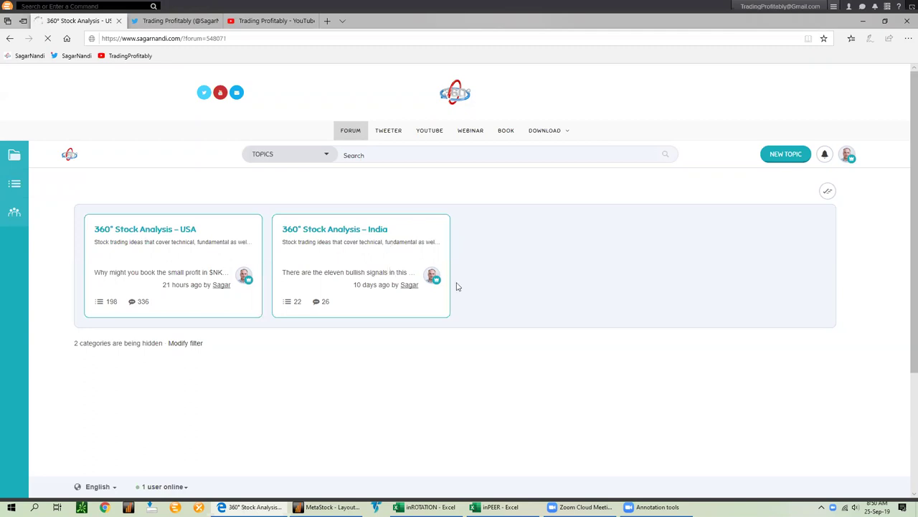
left_click(276, 20)
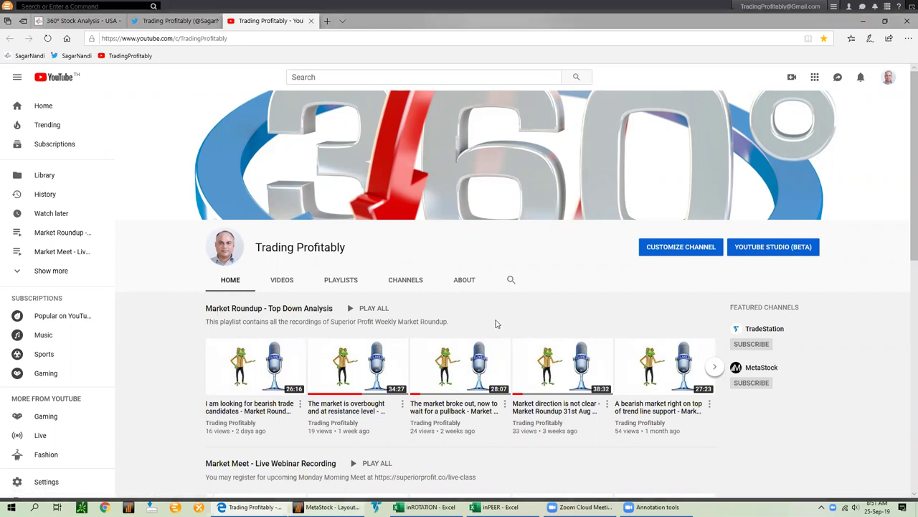
- Switch back to MetaStock and load the symbol NKE into both charts
key("alt+Tab")
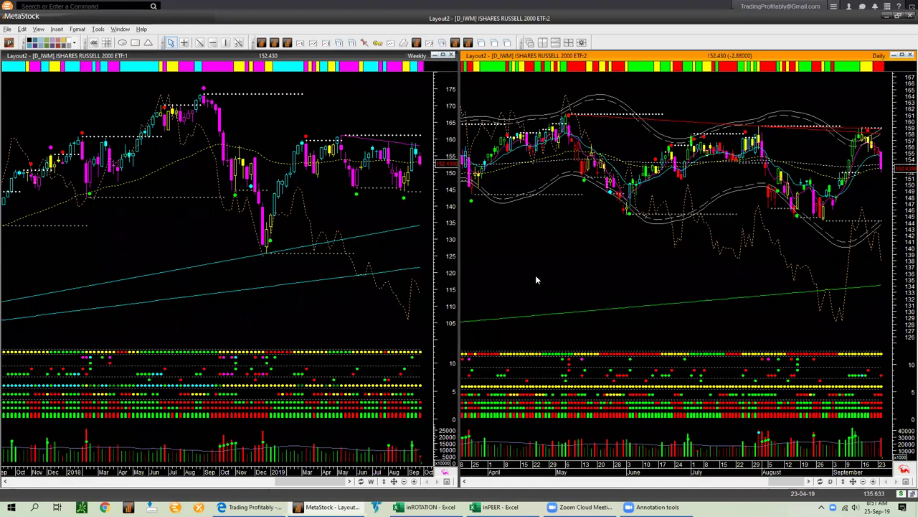
type("nke")
key("Return")
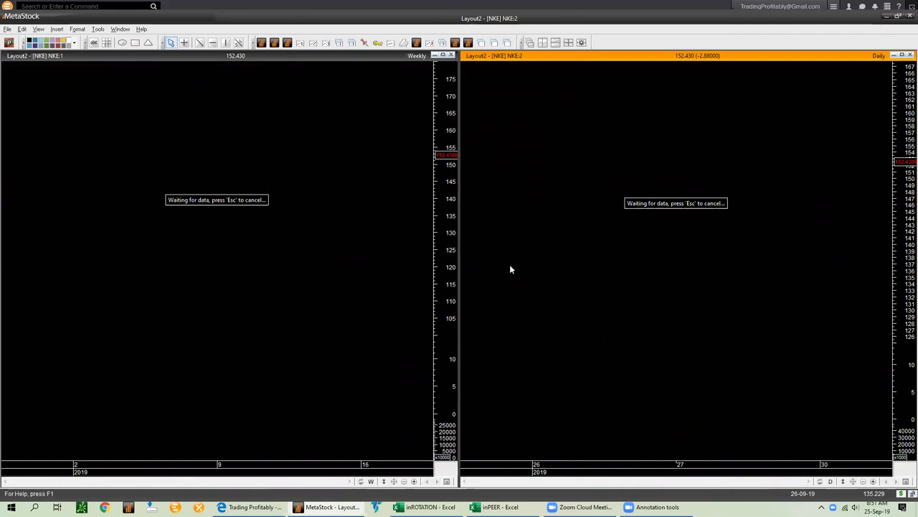
- Switch to Edge, open the forum post on booking the small profit in the $NKE bearish position, and enlarge its industry scorecard
left_click(251, 506)
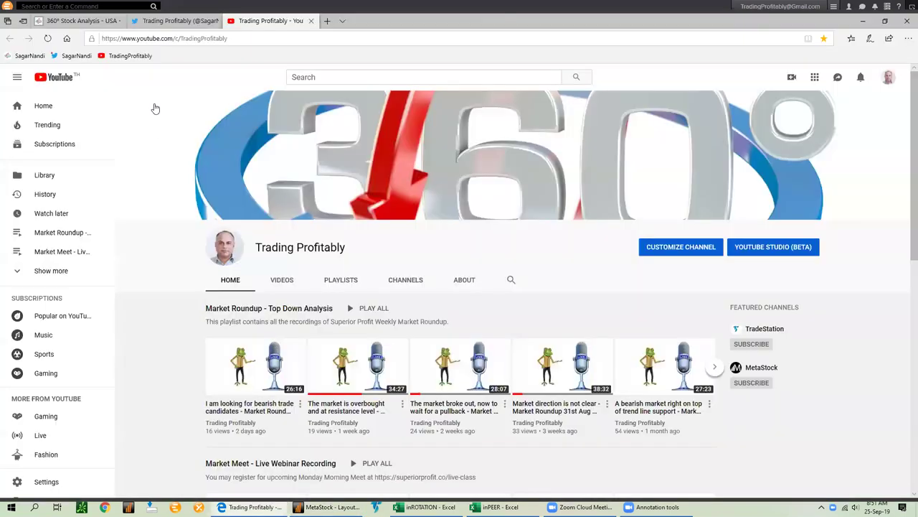
left_click(81, 22)
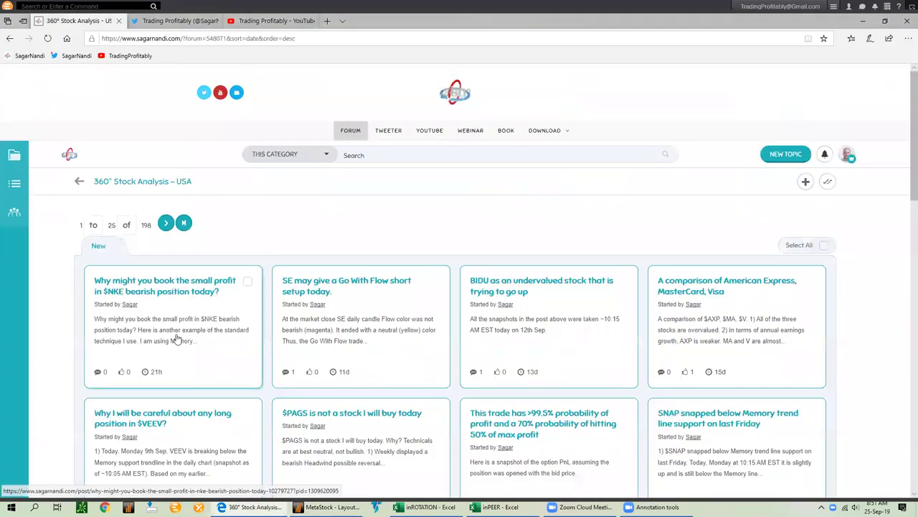
left_click(143, 300)
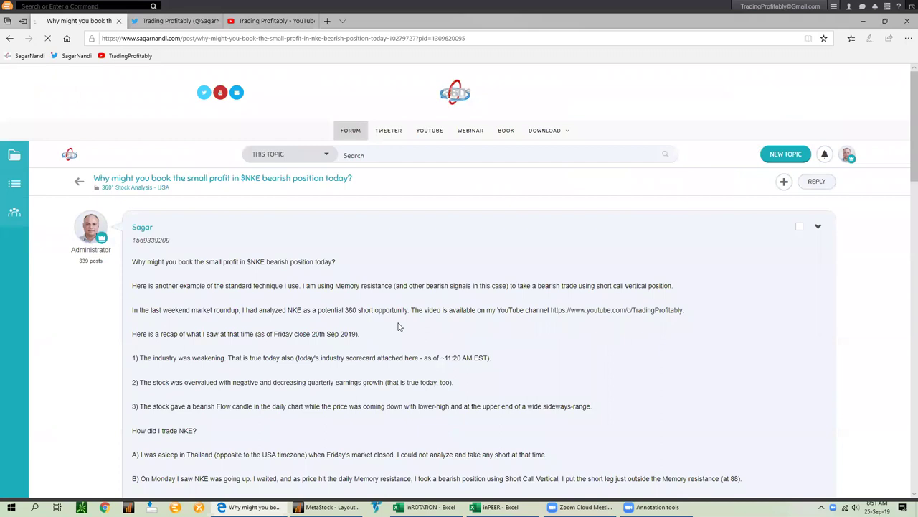
scroll(413, 322, "down", 3)
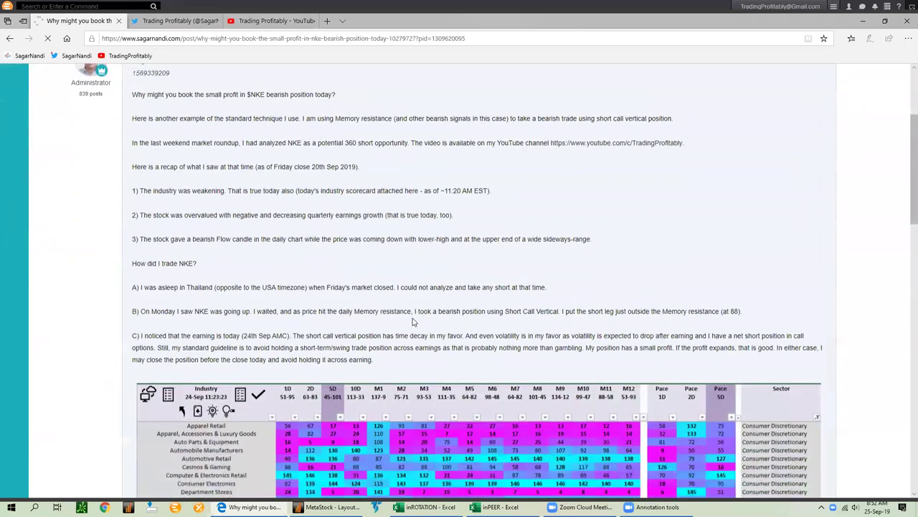
scroll(412, 322, "down", 2)
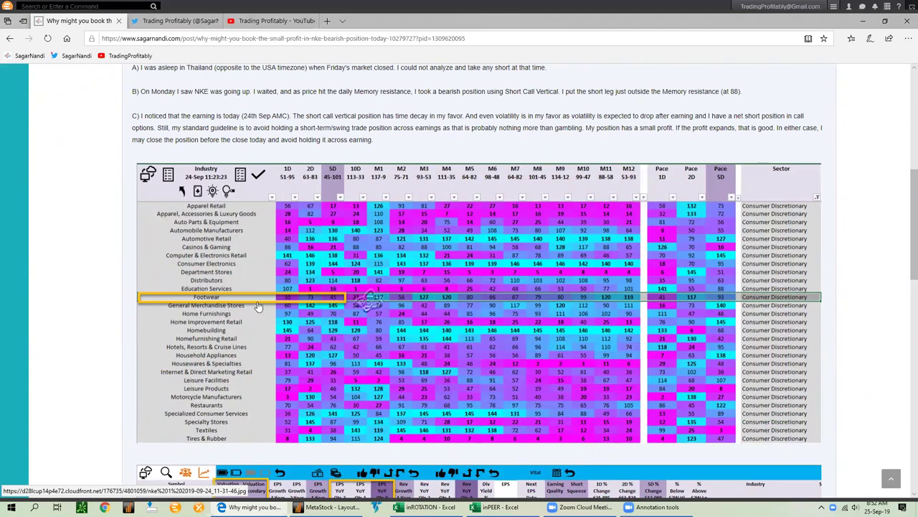
left_click(328, 338)
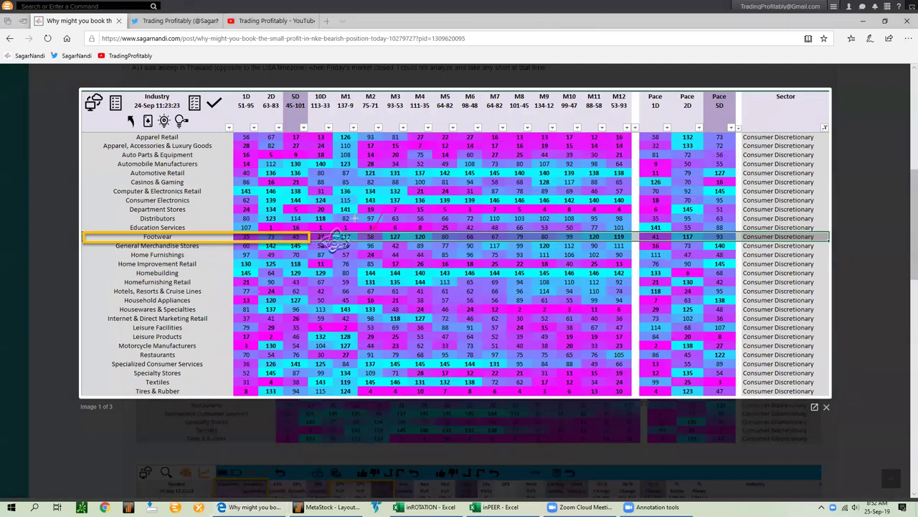
- Mark the Footwear row's short-term scores and their progression toward 1D with arrows, and clear the annotations
left_click_drag(302, 216, 286, 223)
left_click_drag(203, 222, 231, 235)
left_click_drag(368, 110, 227, 112)
left_click_drag(207, 261, 235, 240)
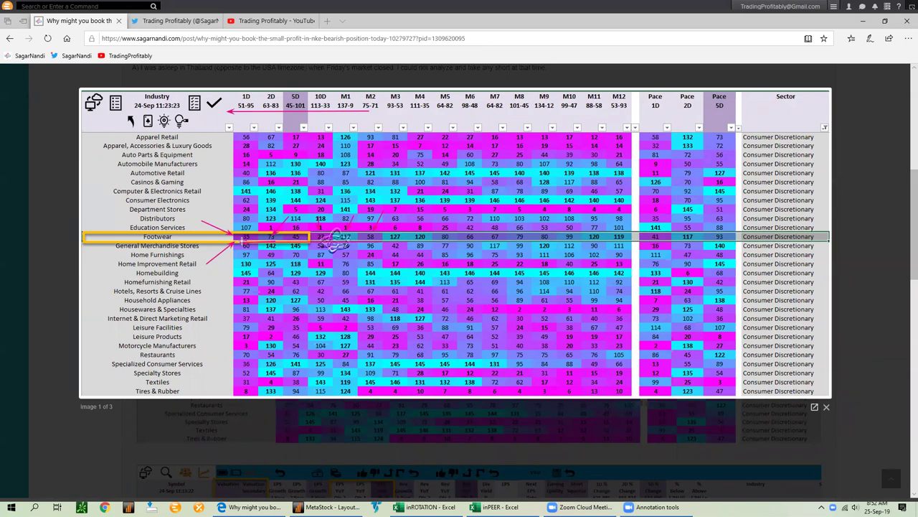
key("e")
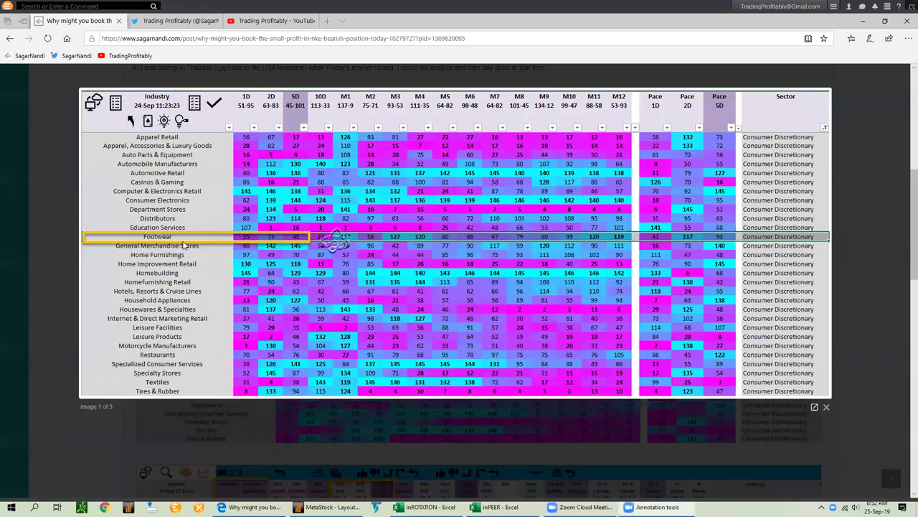
- Show the post's second image and mark NKE's Footwear industry, valuation scores and quarterly EPS growth with arrows
left_click(819, 238)
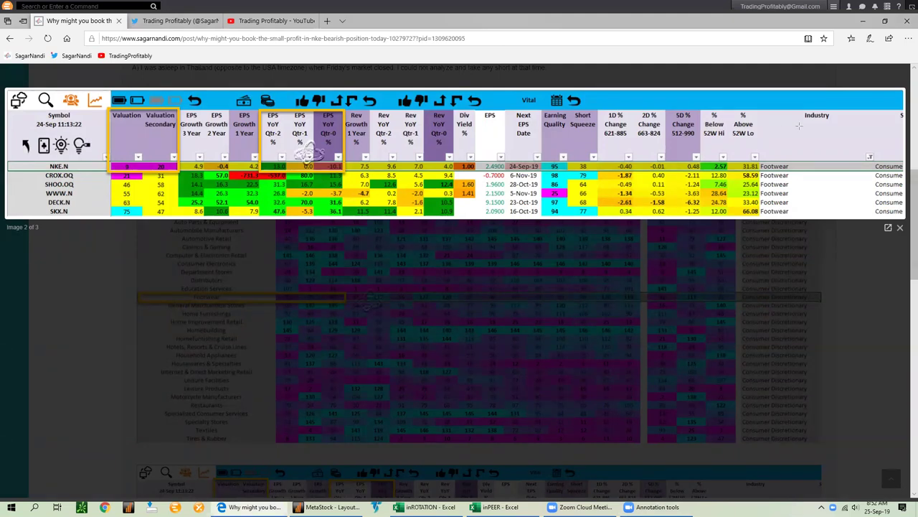
left_click_drag(799, 127, 788, 156)
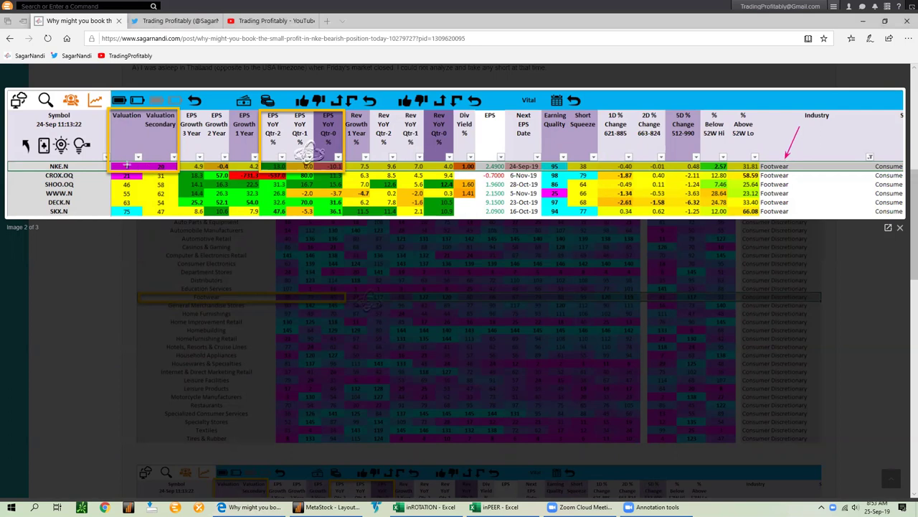
mouse_move(93, 136)
left_mouse_down()
mouse_move(111, 157)
mouse_move(155, 160)
left_mouse_up()
mouse_move(115, 147)
left_mouse_down()
mouse_move(127, 159)
mouse_move(165, 161)
left_mouse_up()
left_click_drag(338, 142, 332, 155)
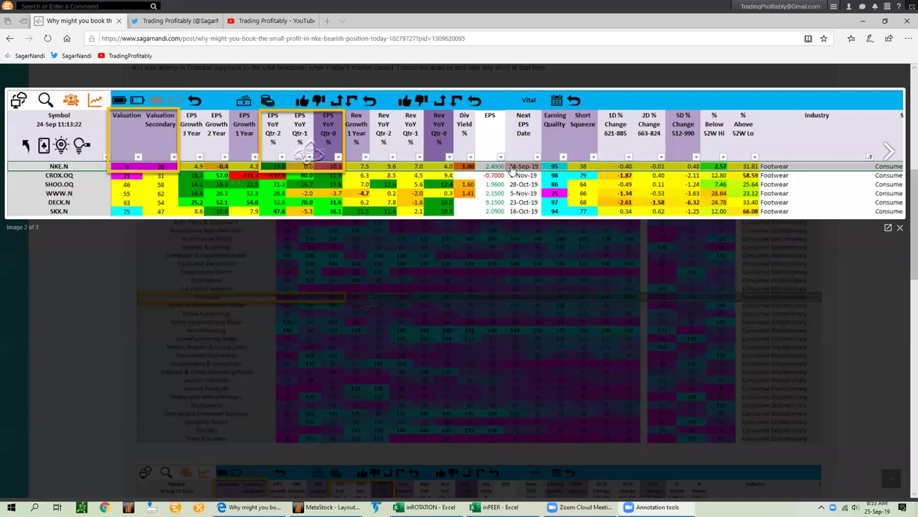
- Show the post's NKE daily chart and mark the bearish candle at A and the short falling resistance line
left_click(890, 152)
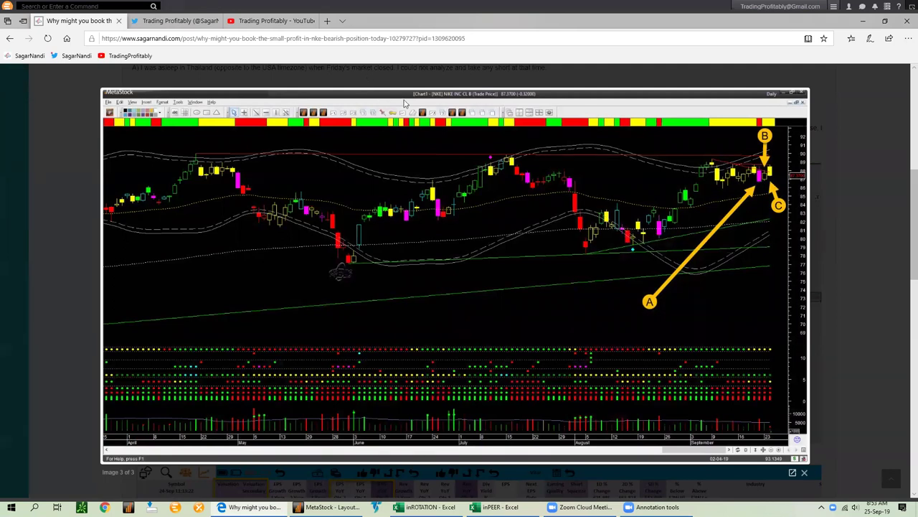
left_click(754, 160)
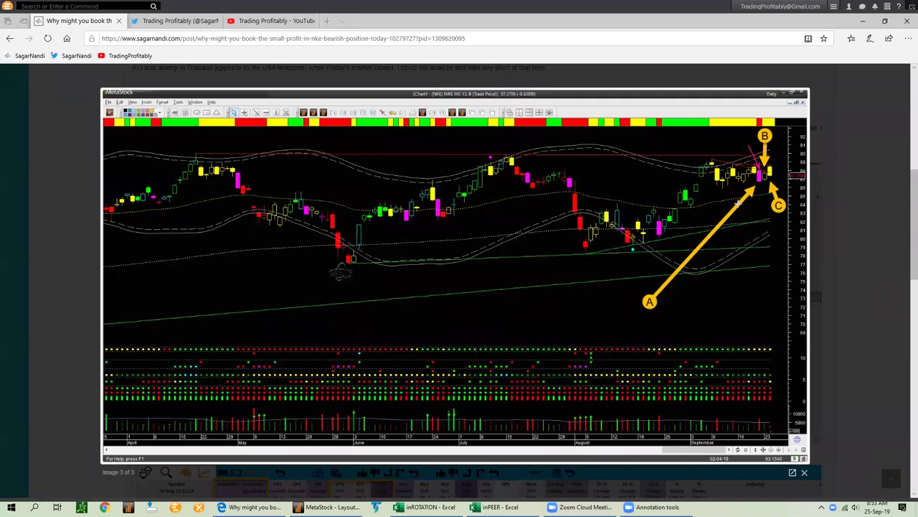
left_click_drag(710, 157, 758, 165)
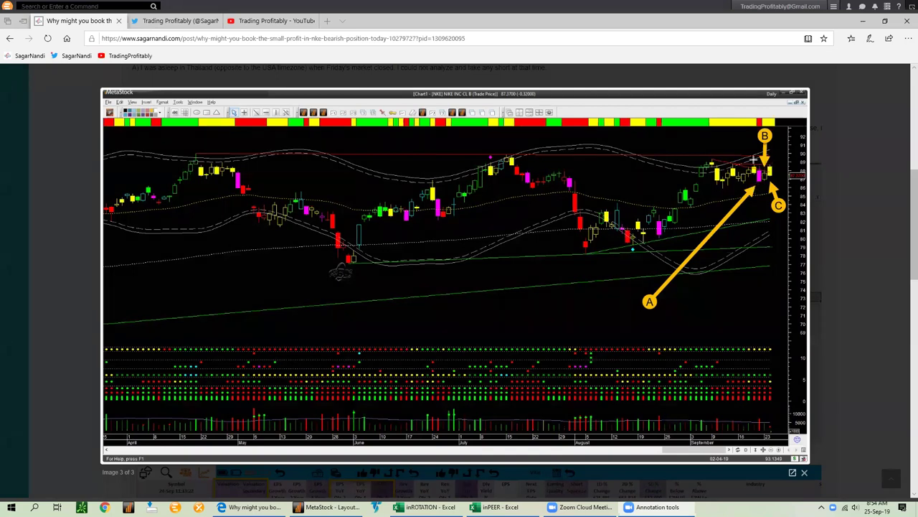
- Mark the NKE candles around A, B and C and the falling resistance line above them with arrows, and clear the annotations
left_click_drag(753, 231, 765, 188)
left_click_drag(785, 141, 772, 164)
left_click_drag(798, 206, 772, 174)
left_click_drag(794, 193, 802, 204)
left_click_drag(731, 163, 769, 171)
left_click_drag(724, 160, 766, 171)
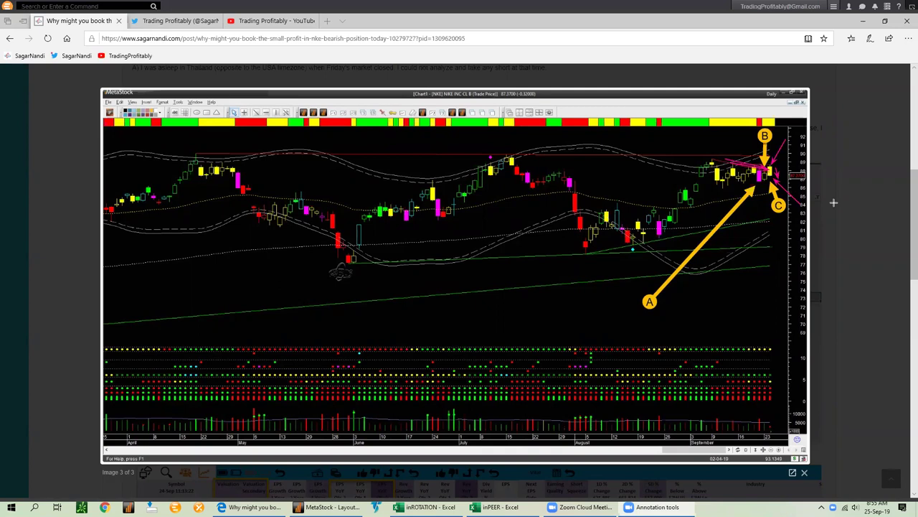
mouse_move(730, 229)
left_mouse_down()
mouse_move(740, 255)
mouse_move(767, 231)
left_mouse_up()
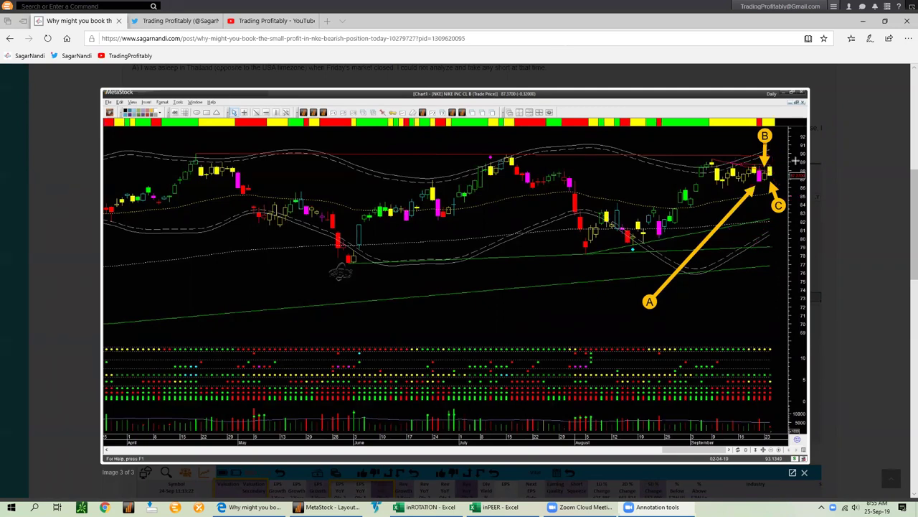
- Mark the latest NKE daily candle with an arrow, clear the annotation, and close the enlarged chart image
left_click_drag(801, 154, 775, 170)
key("Escape")
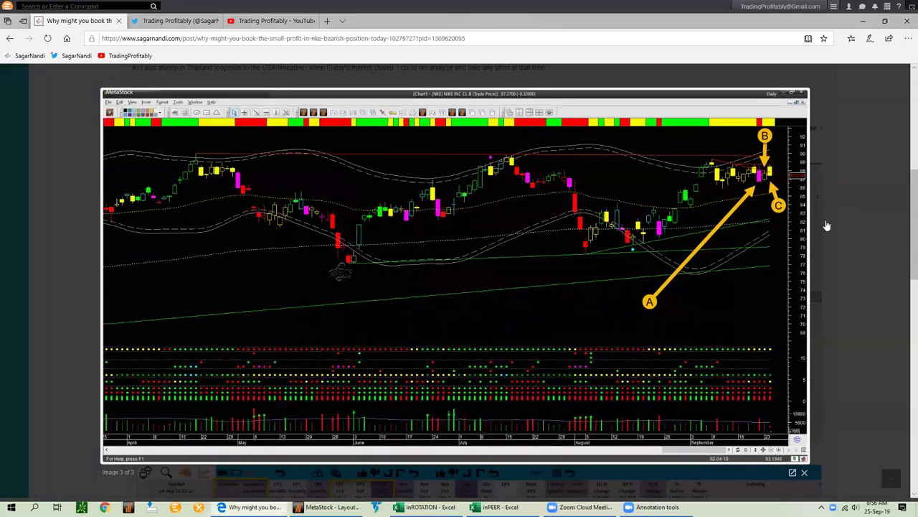
left_click(827, 221)
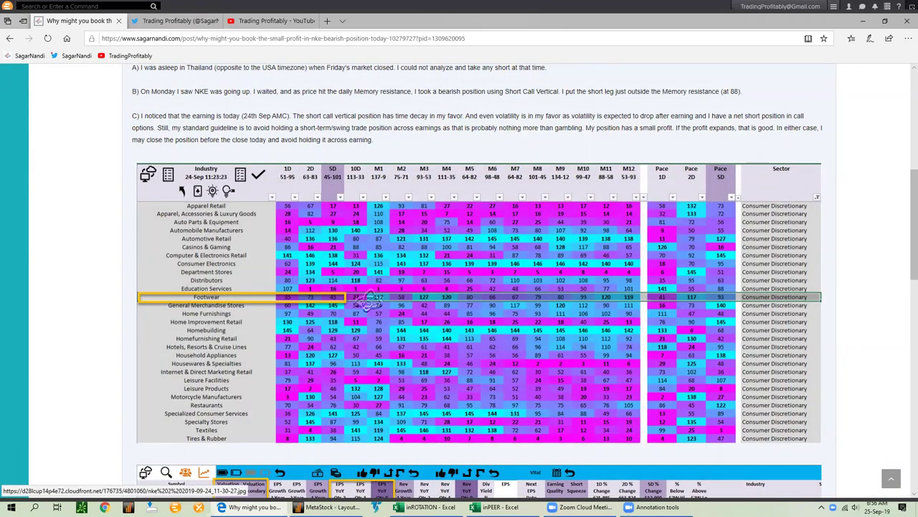
- Switch to MetaStock and close all open charts, discarding the changes to the NKE layout and the SPY chart
left_click(326, 507)
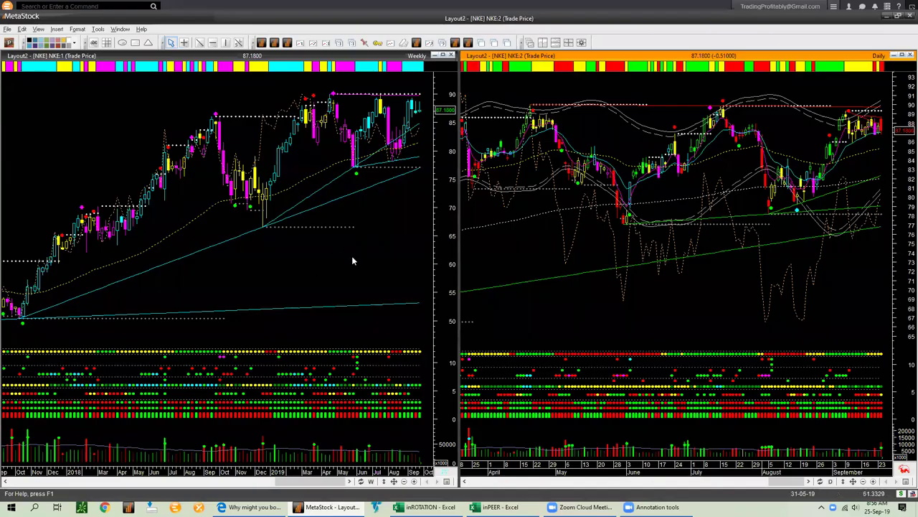
left_click(8, 29)
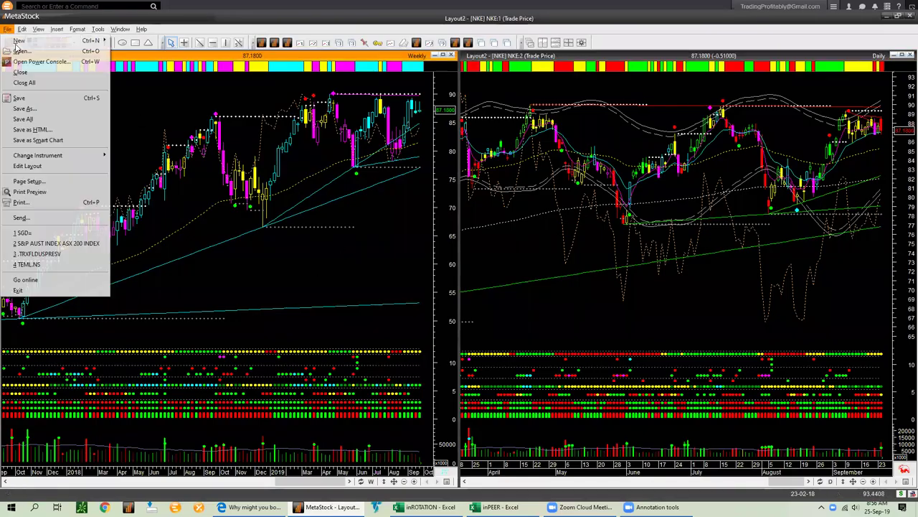
left_click(36, 83)
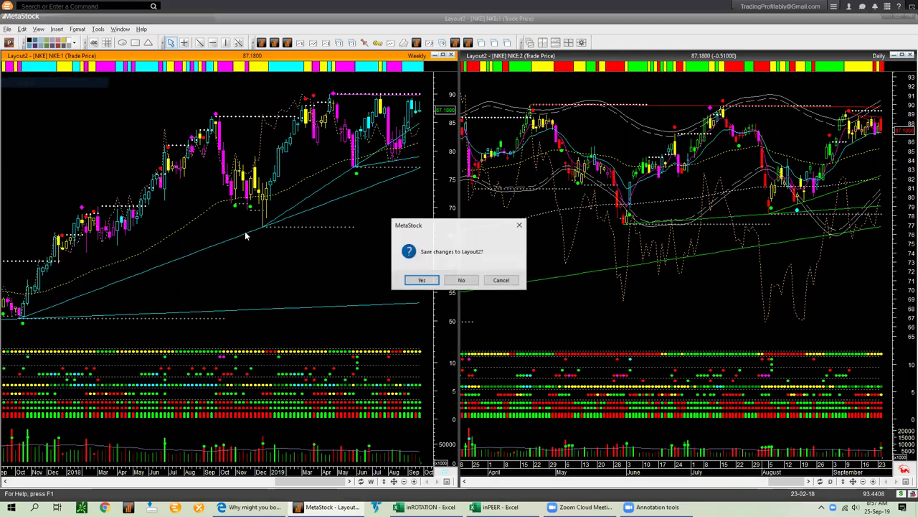
left_click(464, 279)
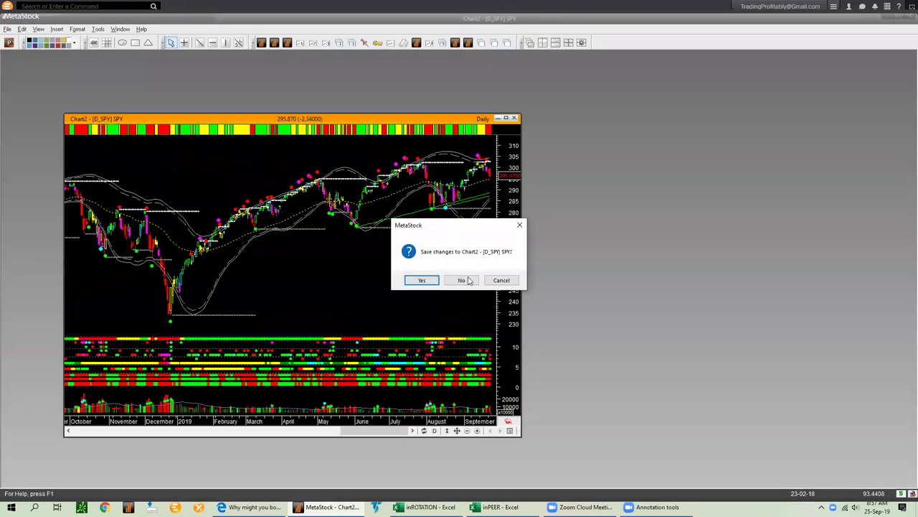
left_click(463, 279)
- Open the Power Console's explorations and select CUE Memory Trendline Resistance
left_click(8, 42)
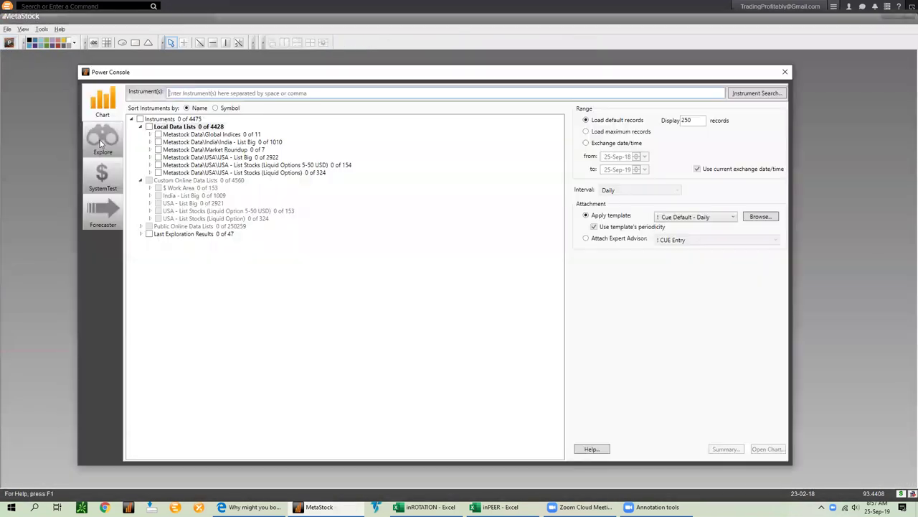
left_click(103, 144)
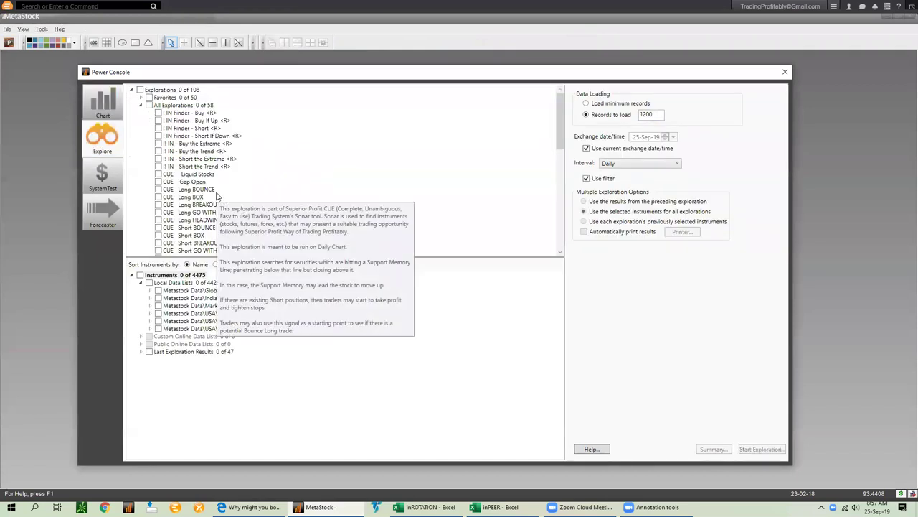
scroll(245, 179, "down", 4)
scroll(245, 185, "down", 4)
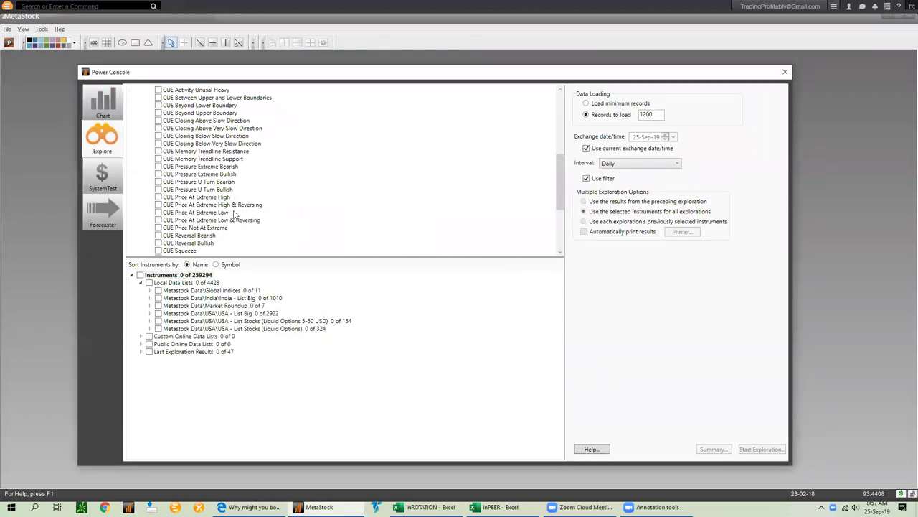
scroll(230, 231, "down", 1)
scroll(229, 231, "down", 3)
scroll(279, 244, "down", 1)
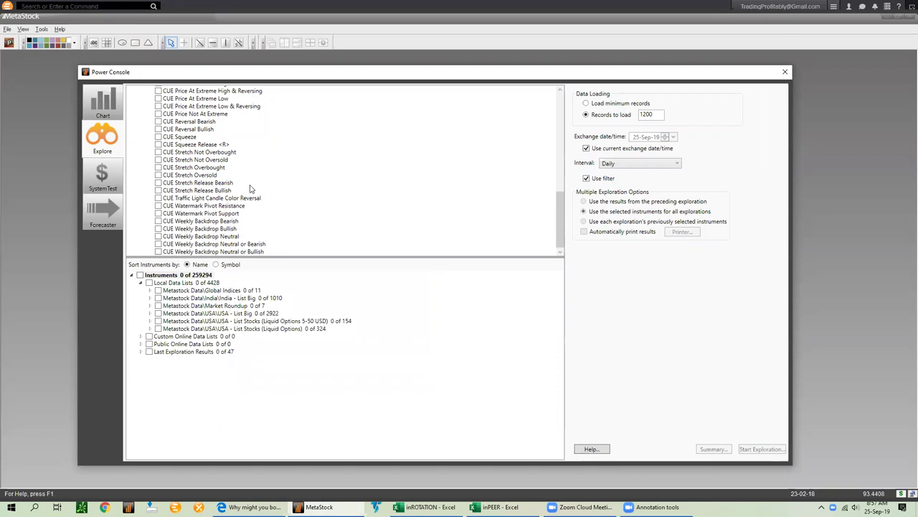
scroll(252, 189, "up", 3)
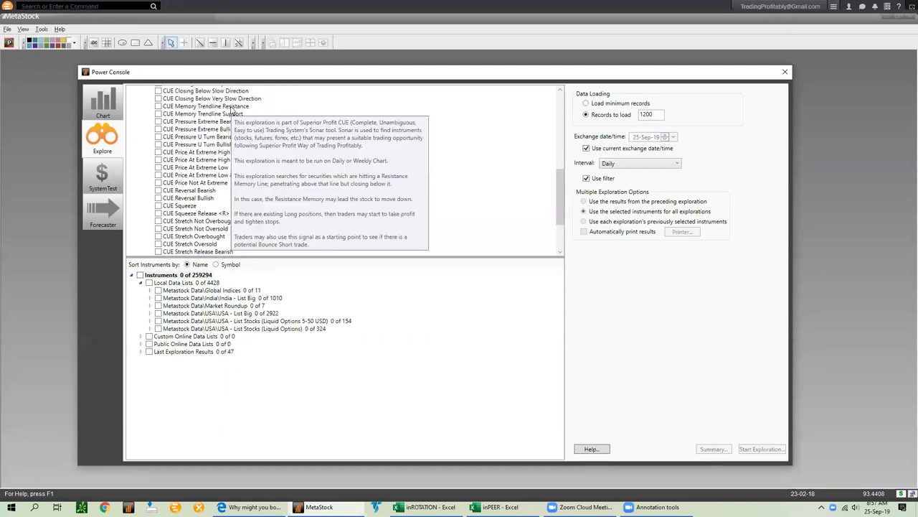
left_click(231, 107)
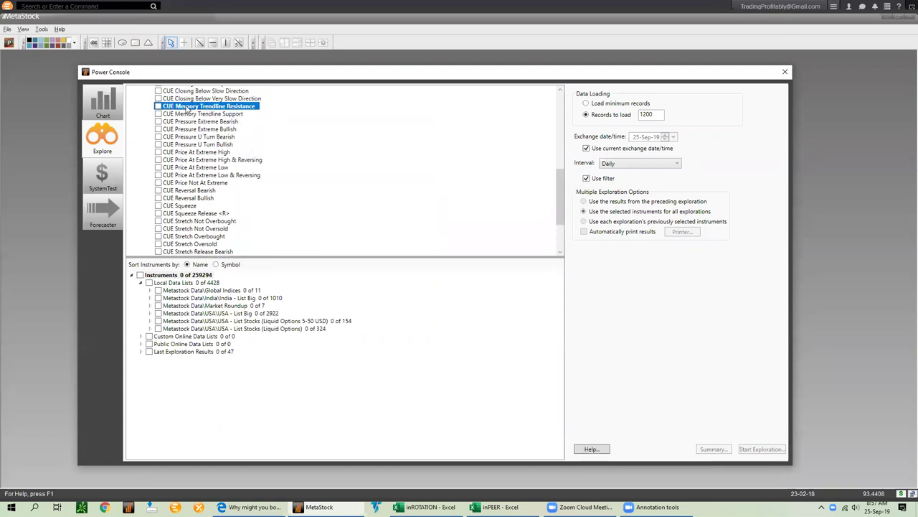
left_click(157, 107)
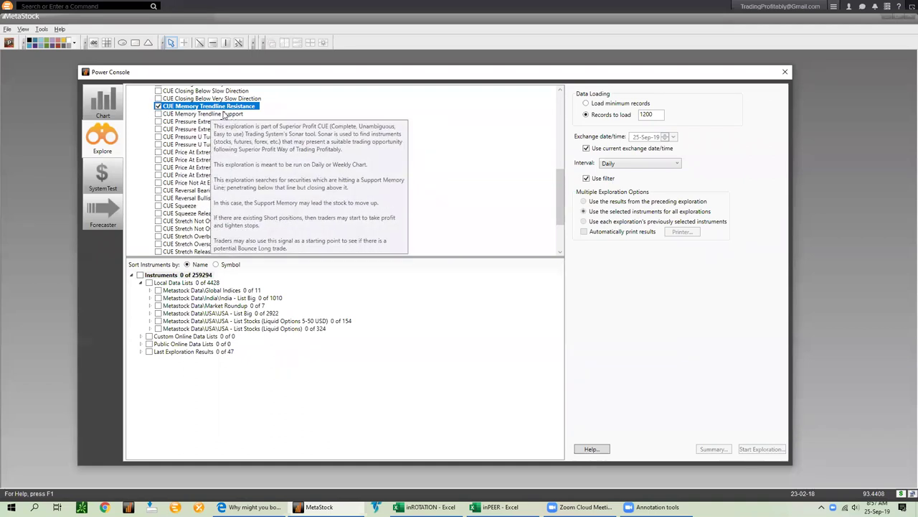
- Set the exploration interval to Weekly, include the USA - List Stocks (Liquid Options) list, and start the exploration
left_click(643, 164)
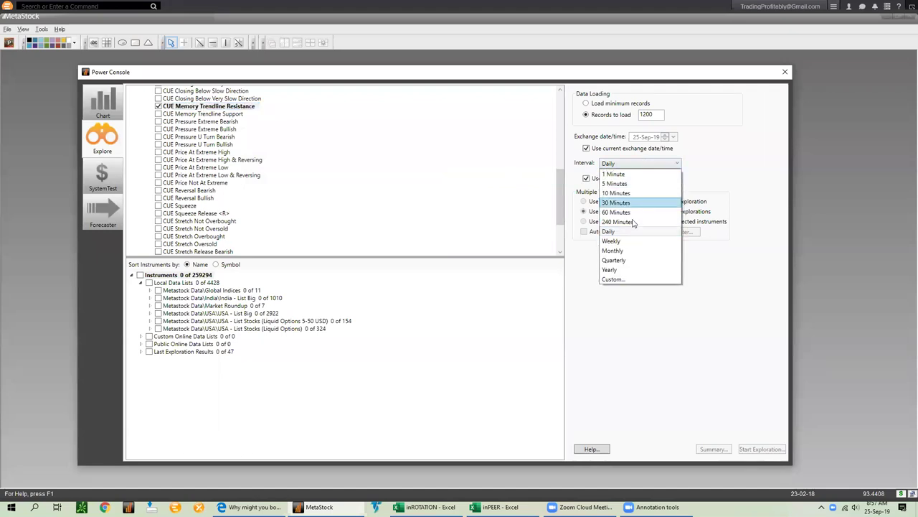
left_click(625, 242)
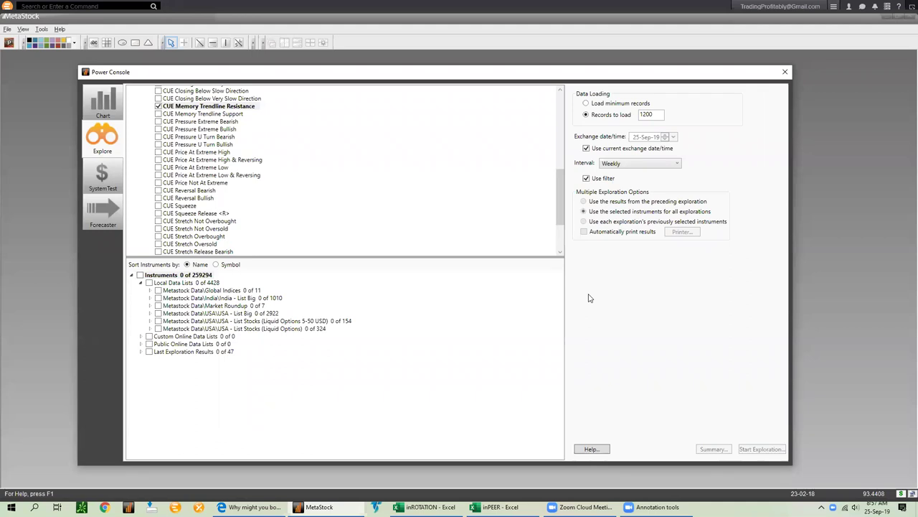
left_click(277, 330)
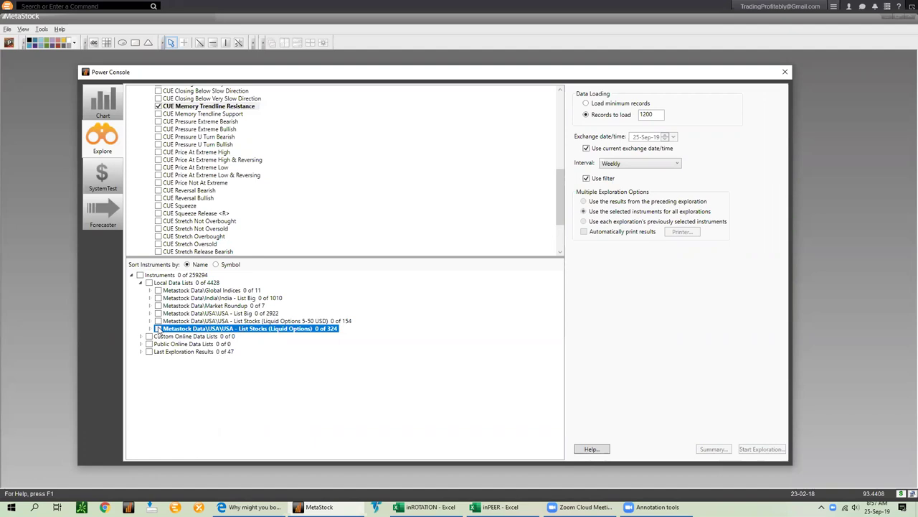
left_click(159, 329)
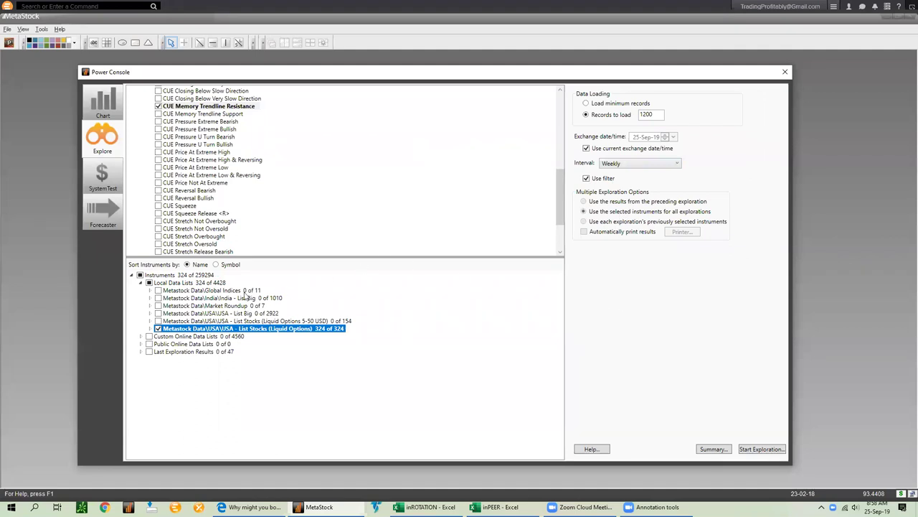
scroll(301, 177, "up", 6)
scroll(292, 164, "up", 4)
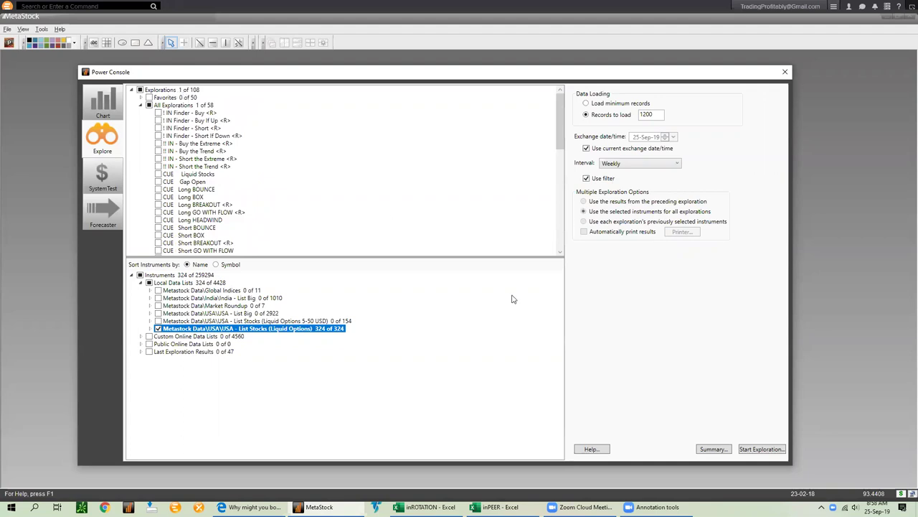
left_click(758, 449)
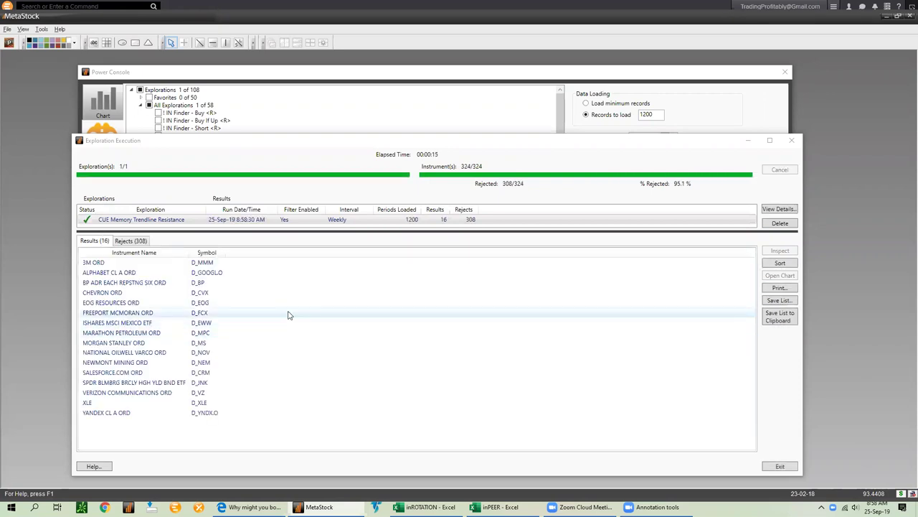
- Copy all the exploration results and paste them as text into the Notes sheet of the inPEER workbook in Excel
left_click(441, 221)
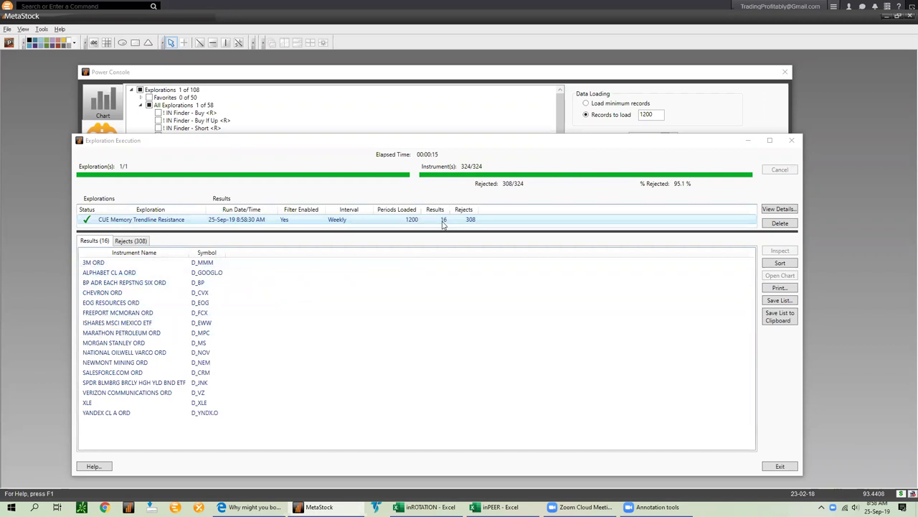
right_click(223, 292)
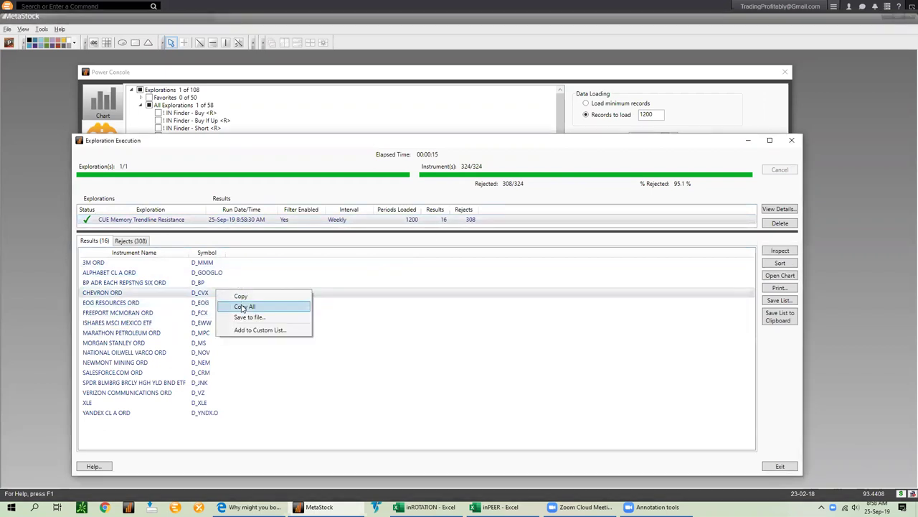
left_click(242, 307)
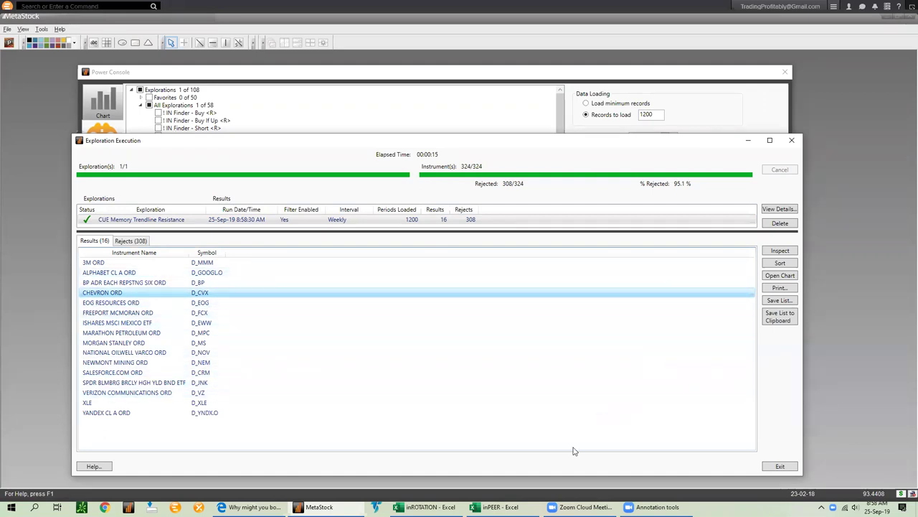
left_click(499, 507)
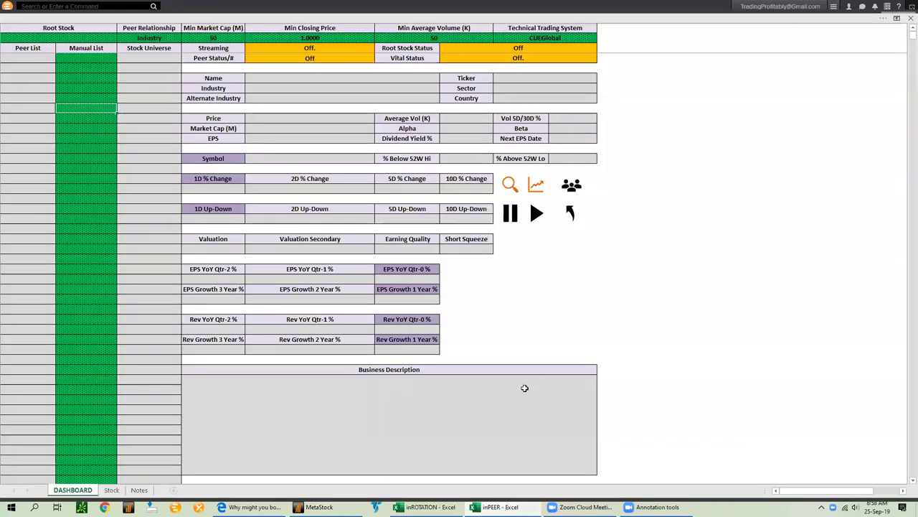
left_click(140, 490)
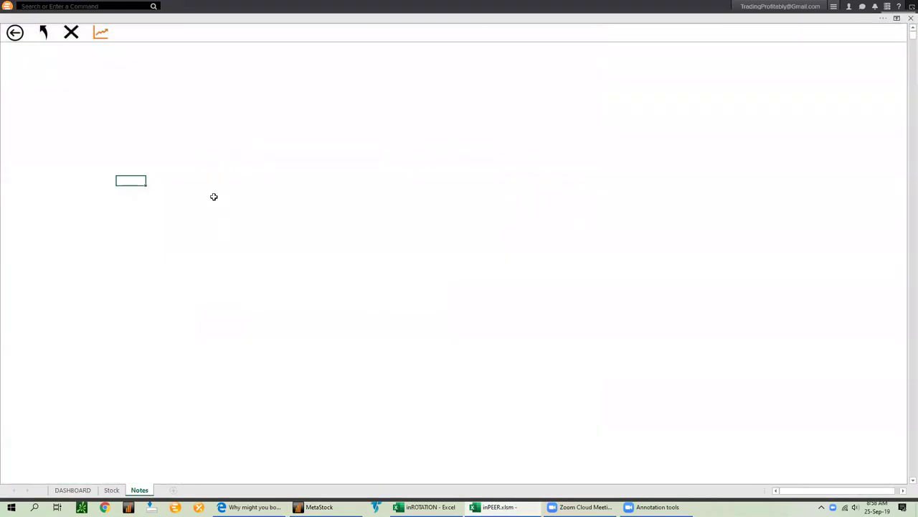
right_click(115, 93)
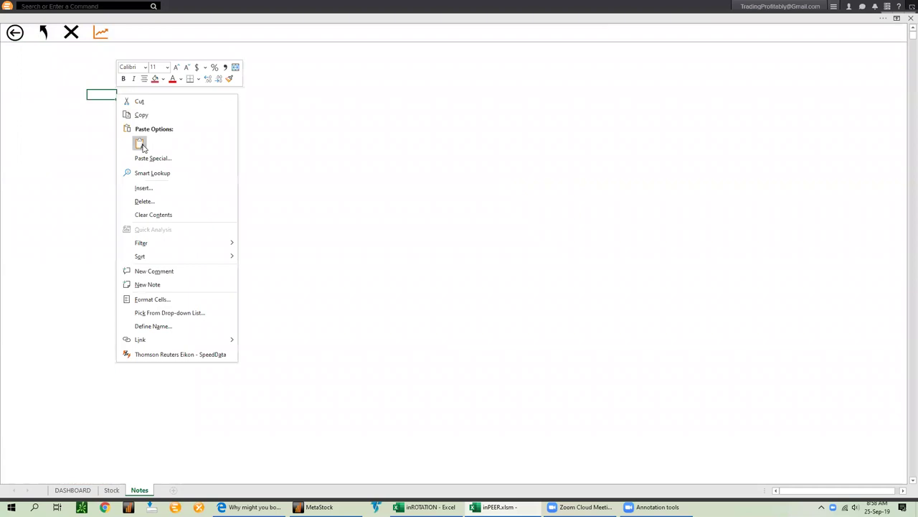
left_click(137, 141)
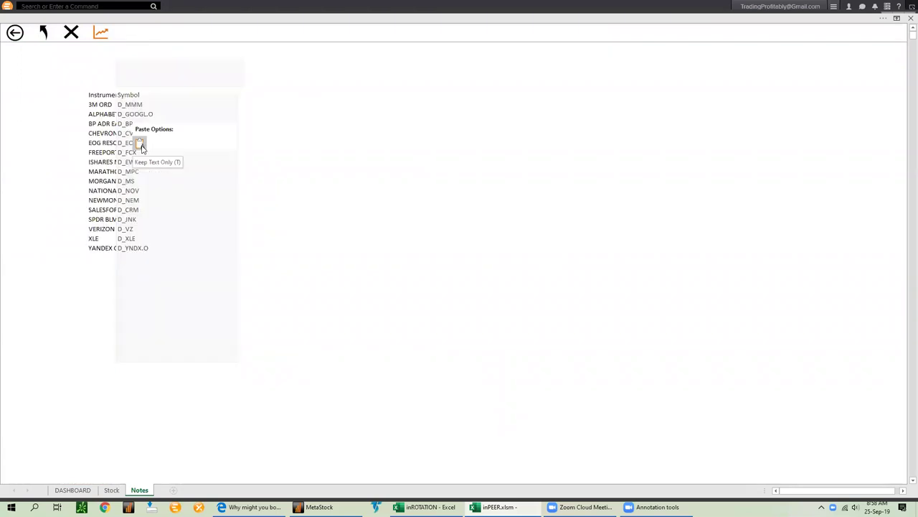
left_click(390, 201)
- Transfer the pasted symbols D_MMM to D_YNDX.O to the dashboard's Manual List and show their data on the Stock sheet
left_click_drag(128, 106, 134, 247)
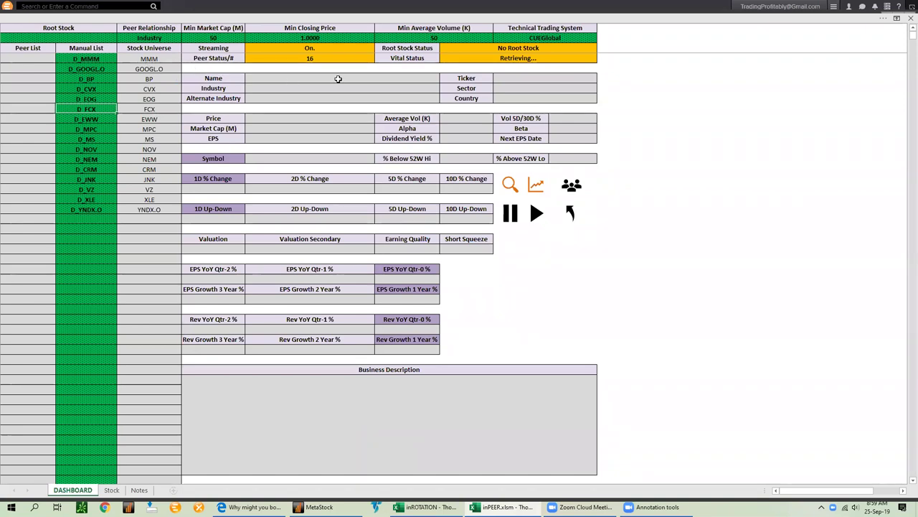
left_click(500, 59)
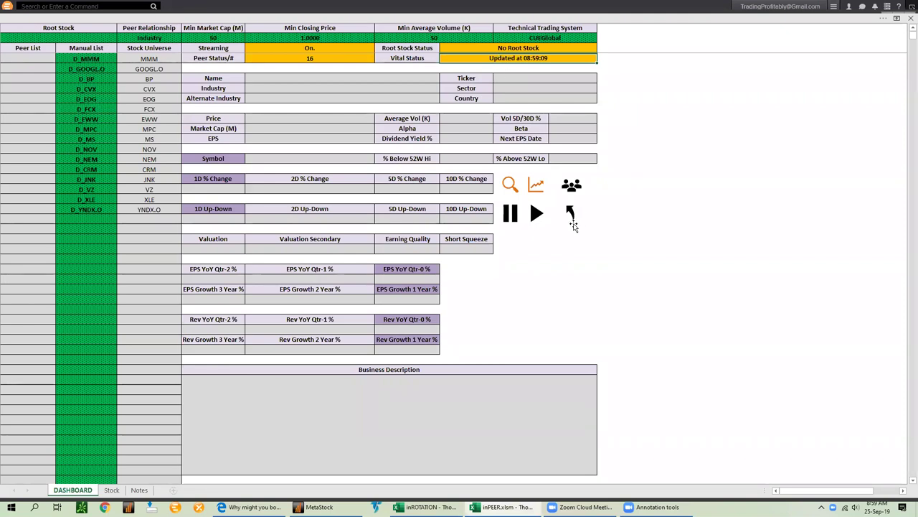
left_click(572, 187)
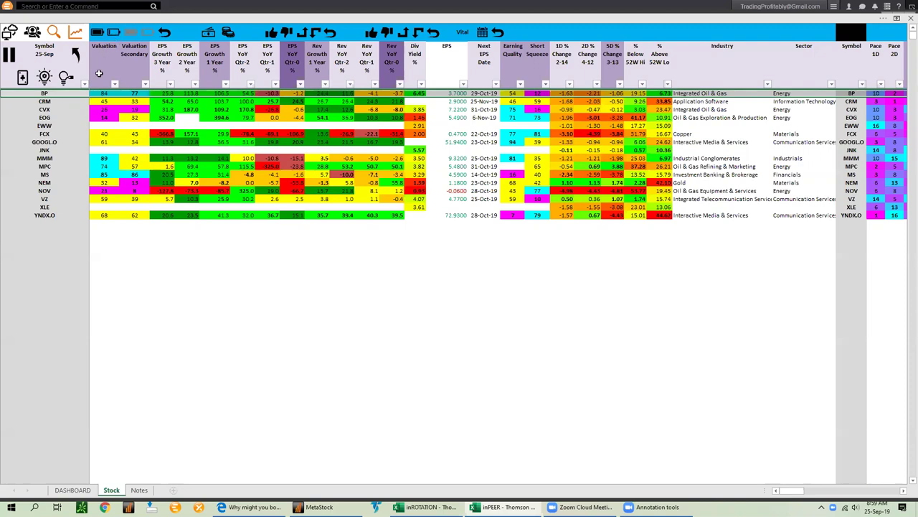
- Filter the Stock sheet to low Valuation scores and highlight the CVX, EOG and NOV symbols and their Energy sector entries
left_click(111, 34)
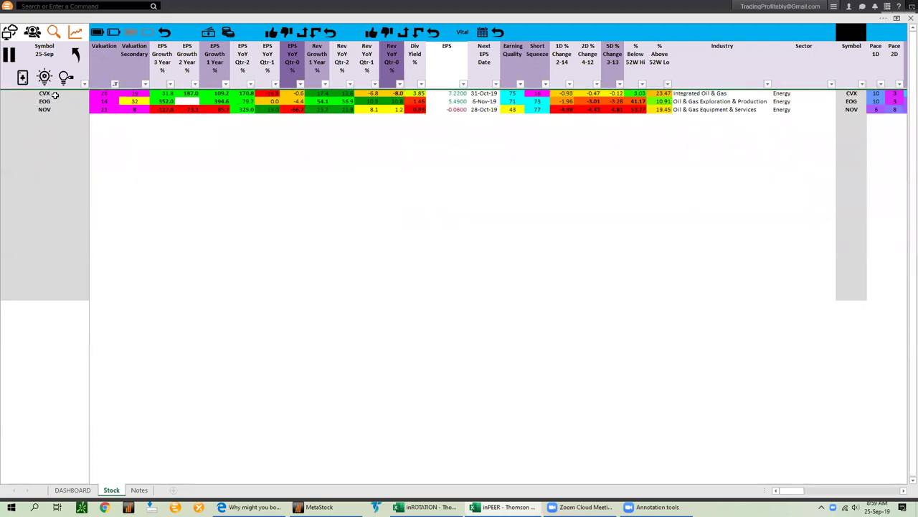
left_click_drag(49, 93, 51, 109)
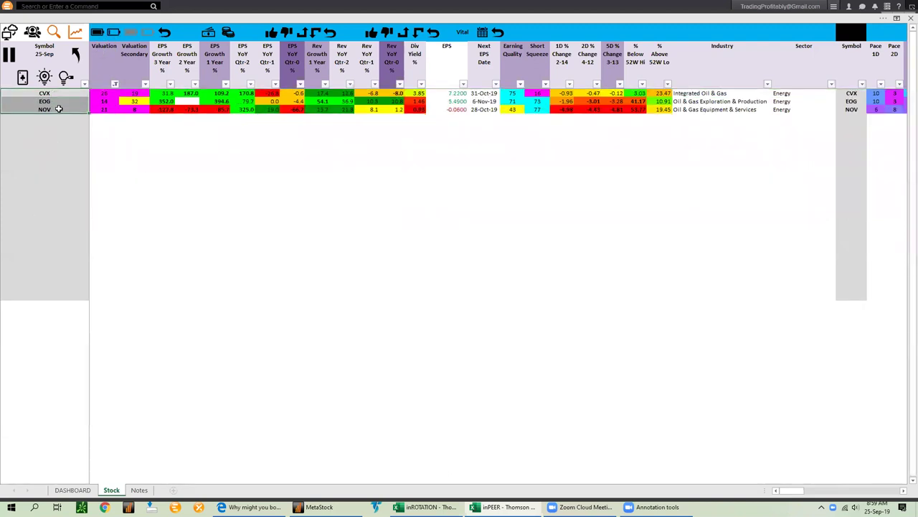
left_click_drag(785, 94, 785, 109)
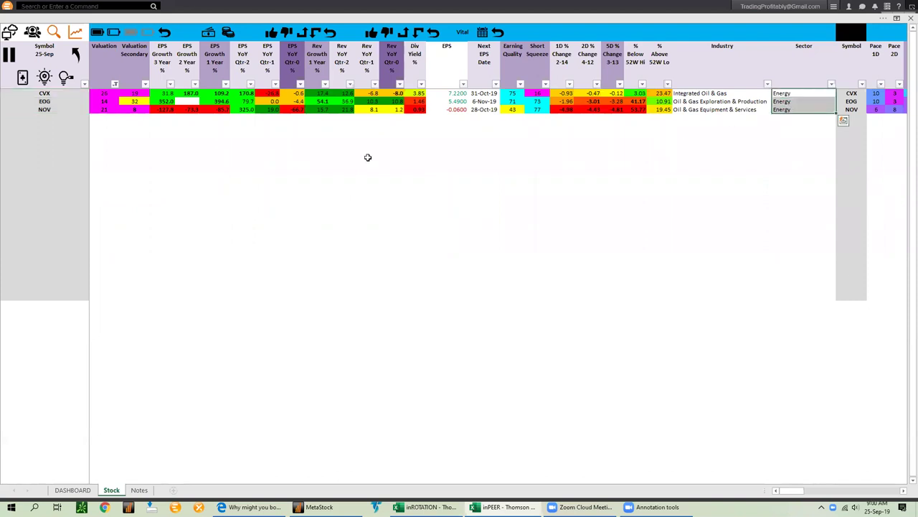
left_click_drag(48, 93, 70, 108)
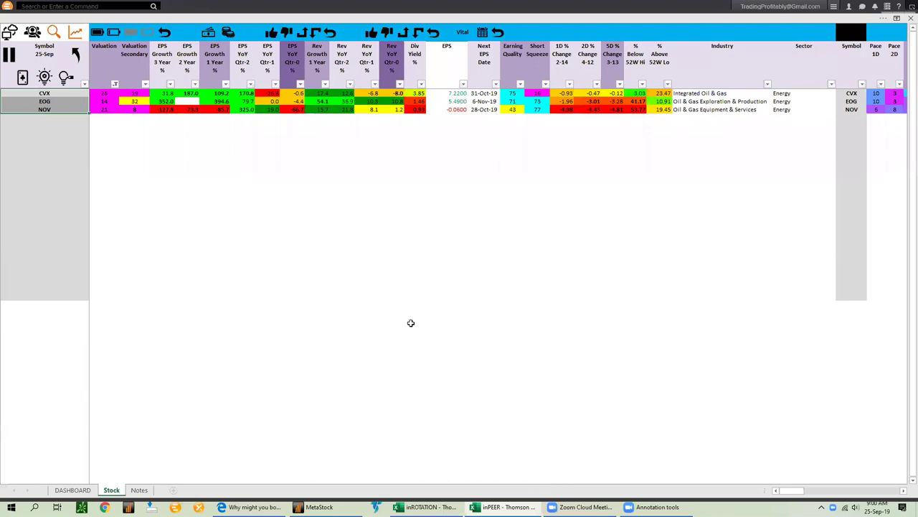
- Return to MetaStock, close the exploration results, and set up a CVX chart with the ! Cue At A Glance - Weekly & Daily template
key("alt+Tab")
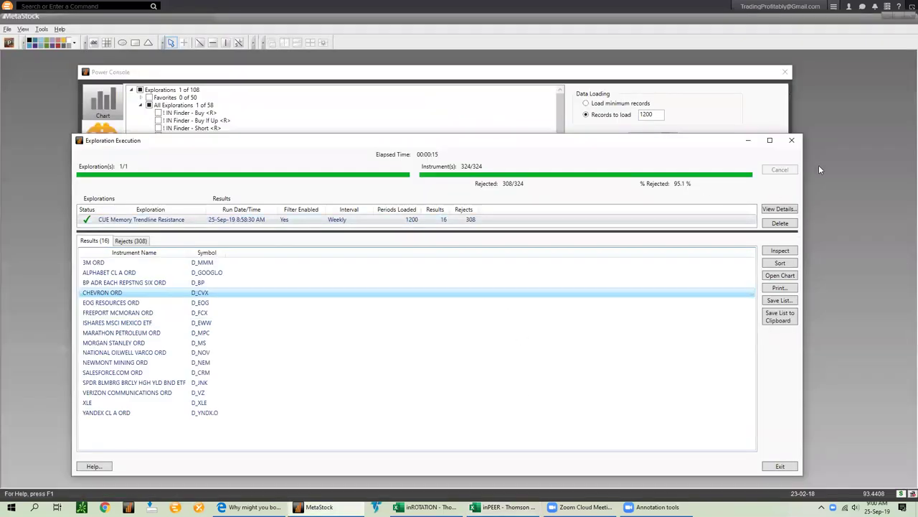
left_click(792, 140)
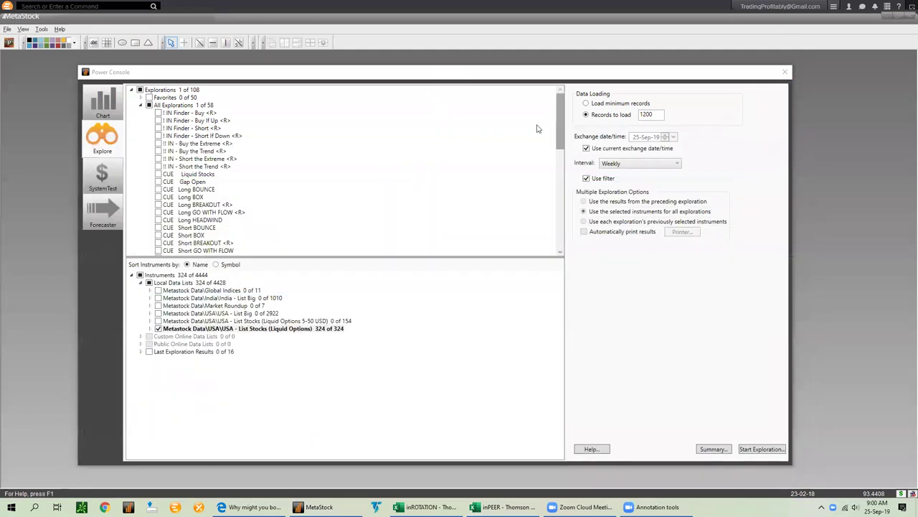
left_click(103, 102)
type("cvx")
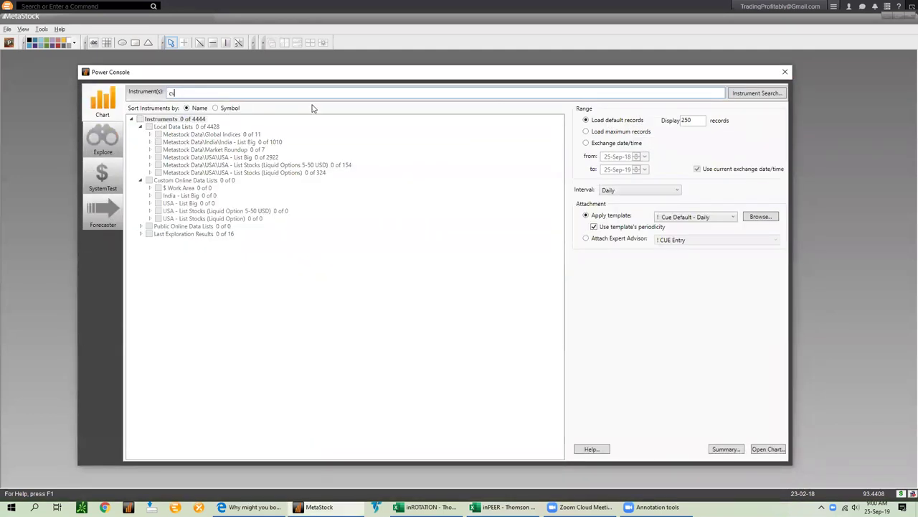
left_click(695, 217)
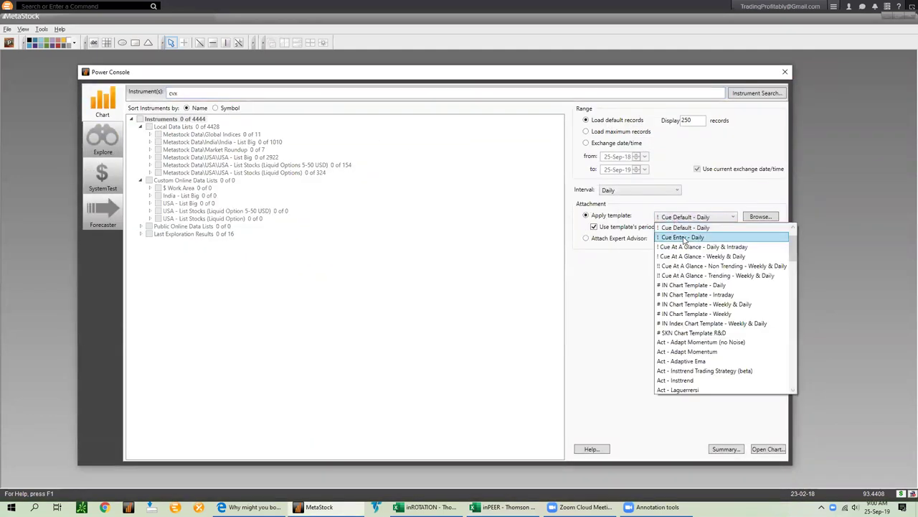
left_click(697, 256)
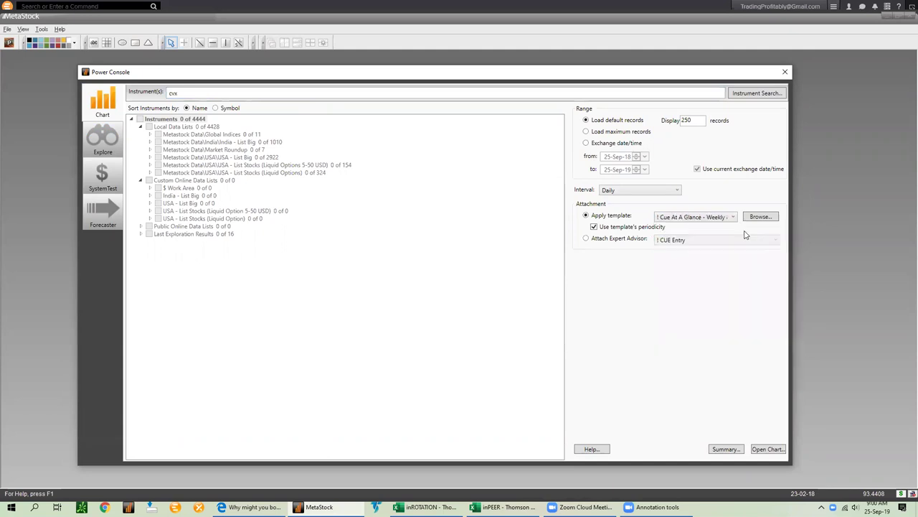
left_click(765, 449)
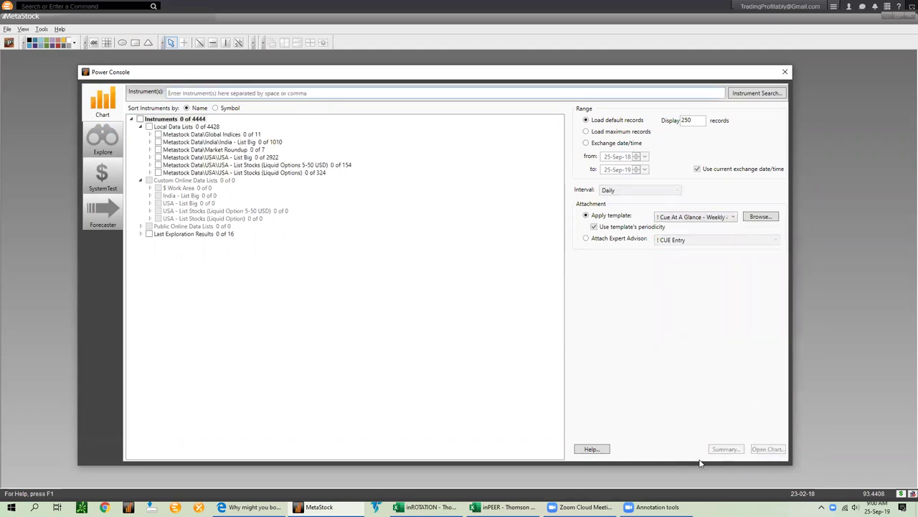
- Search the local symbols for cvx, choose D_CVX from USA - List Big, and open its chart
left_click(757, 94)
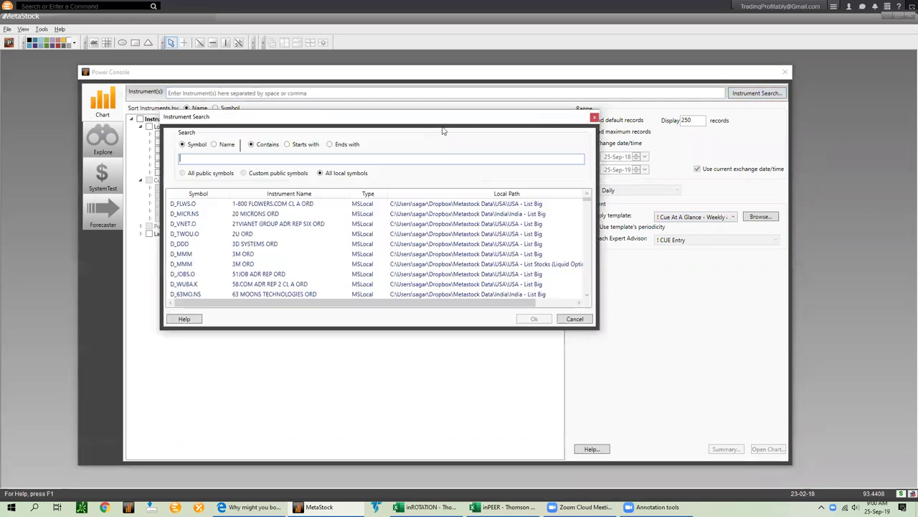
type("cvx")
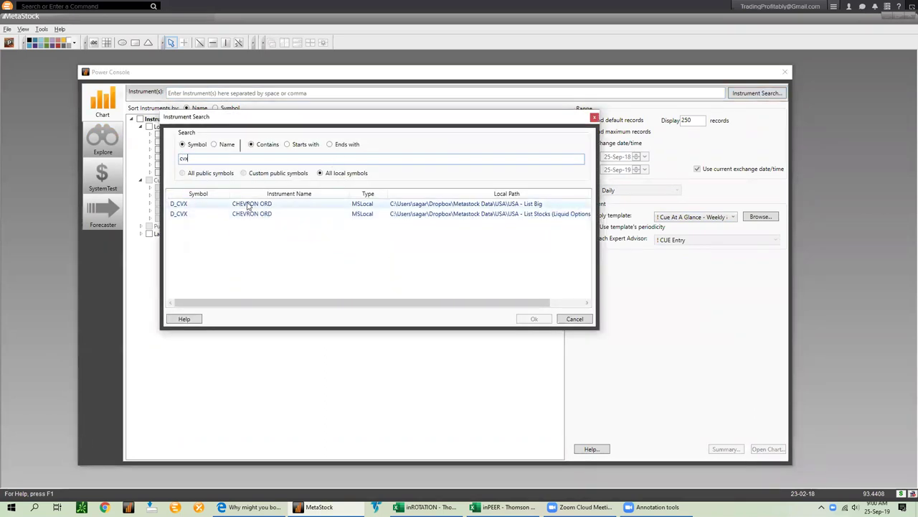
double_click(248, 206)
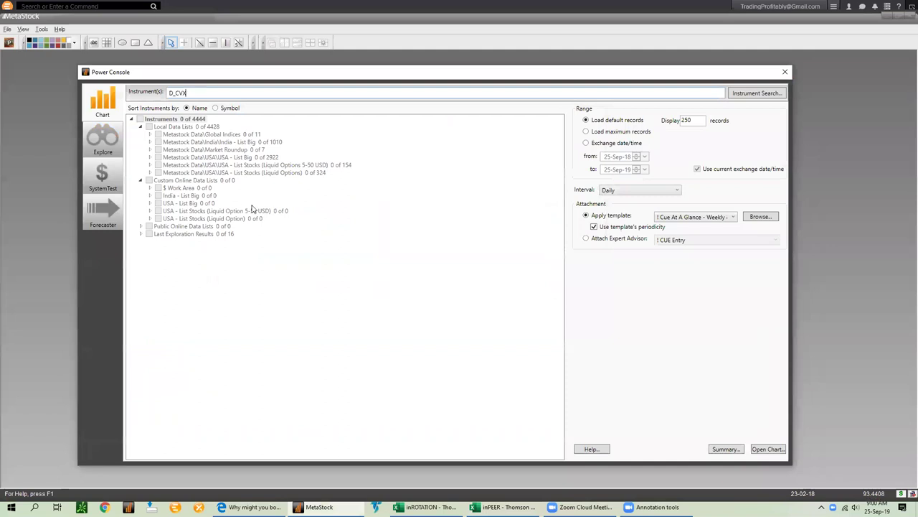
left_click(768, 450)
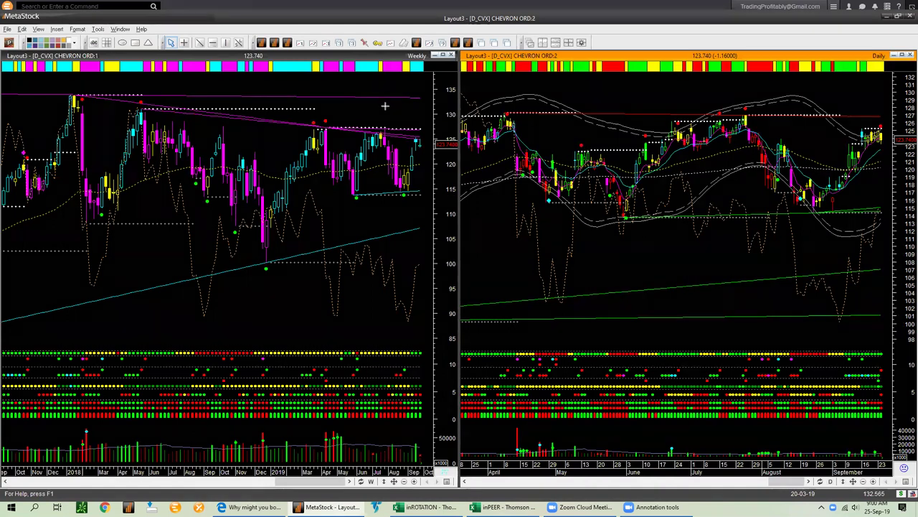
- Mark the latest price at trendline resistance on the weekly CVX chart and the expected decline on the daily chart with arrows
left_click_drag(385, 106, 419, 134)
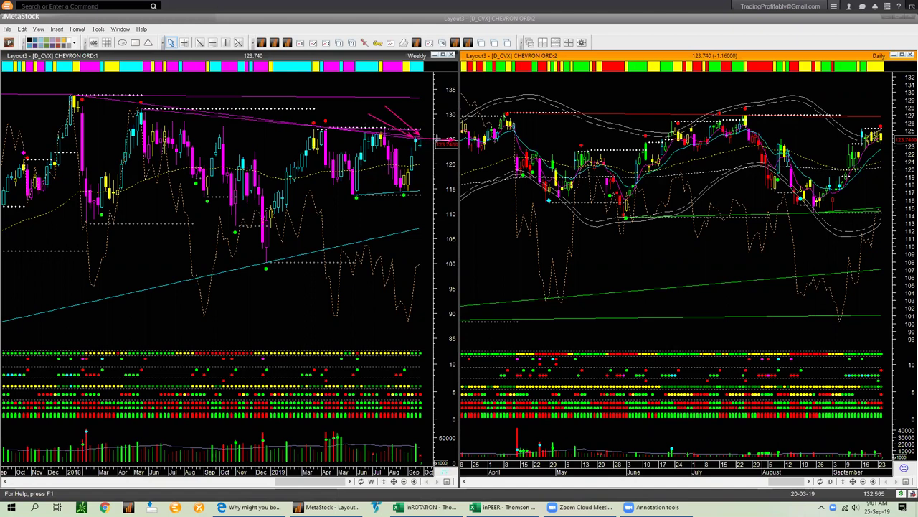
left_click_drag(452, 172, 425, 152)
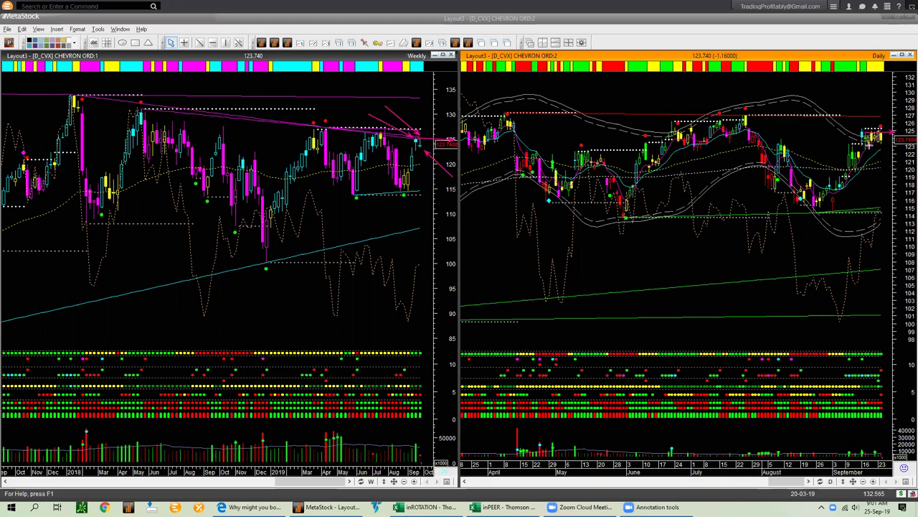
left_click_drag(891, 152, 904, 189)
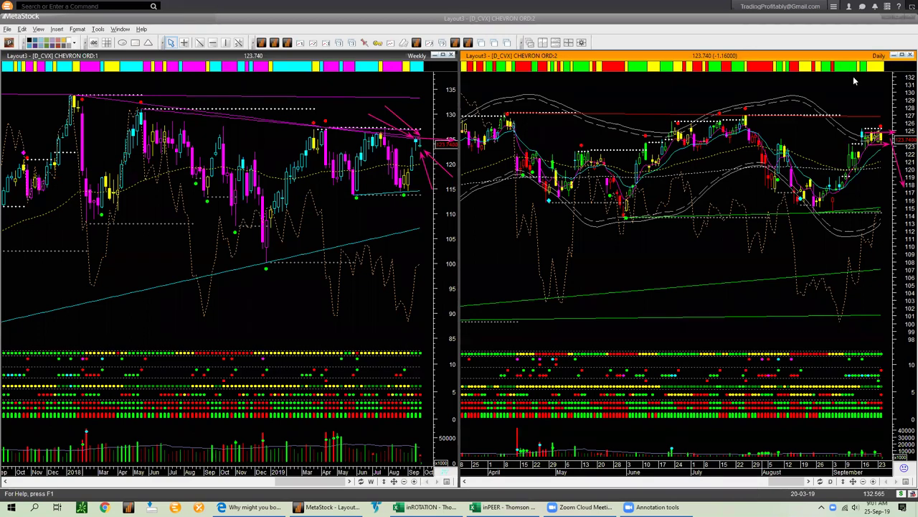
- Switch both charts to EOG Resources (D_EOG) from USA - List Big
type("eog")
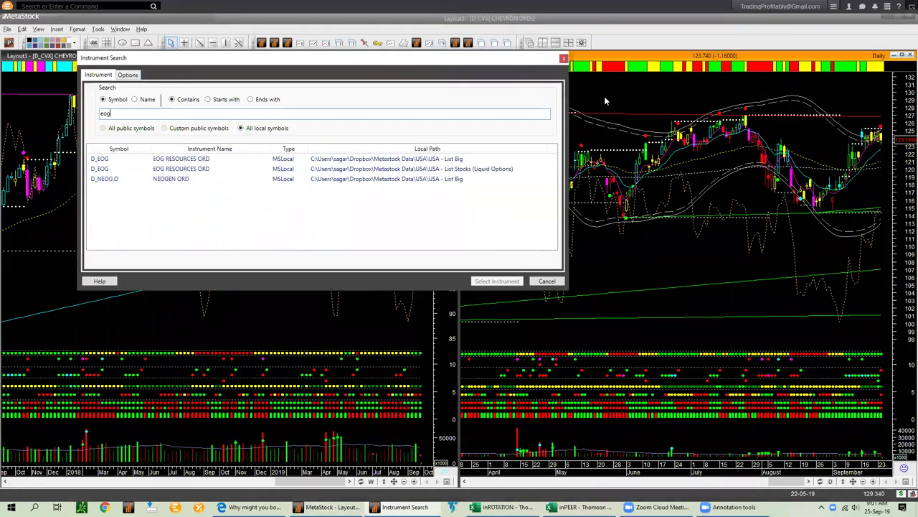
left_click(301, 160)
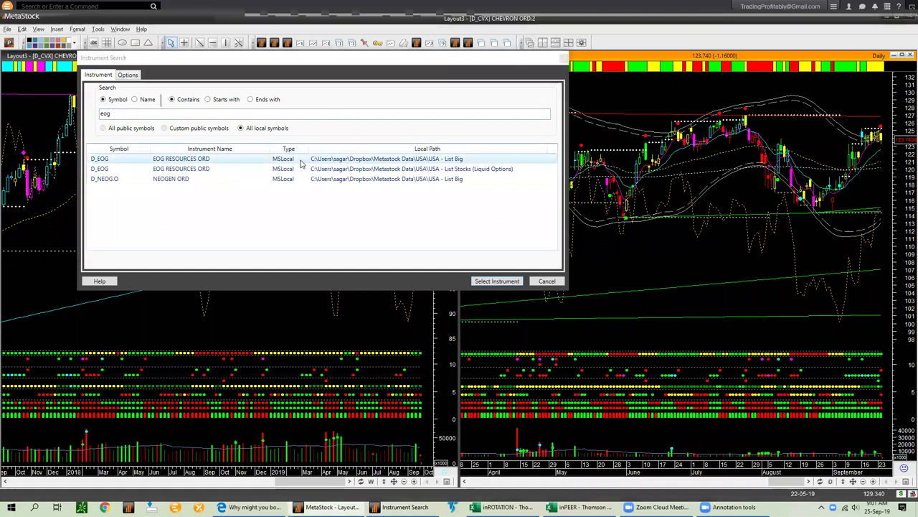
double_click(301, 161)
right_click(301, 161)
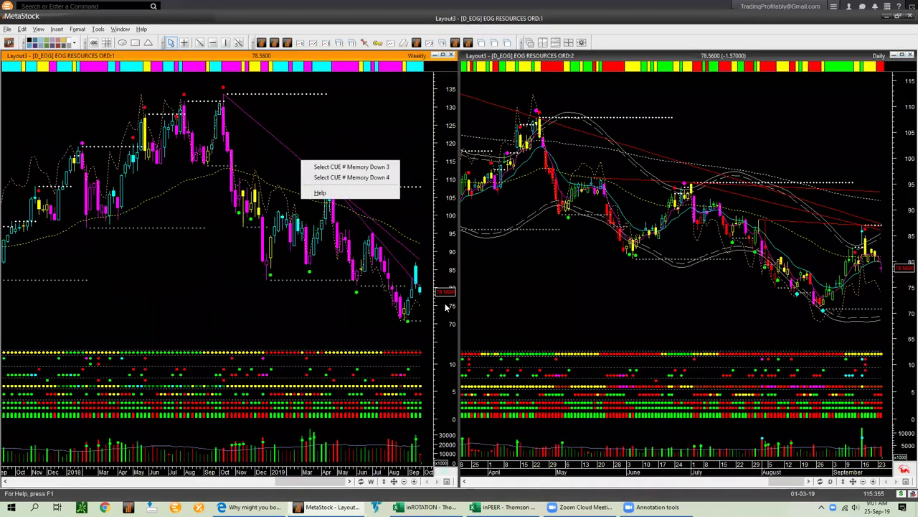
left_click(417, 188)
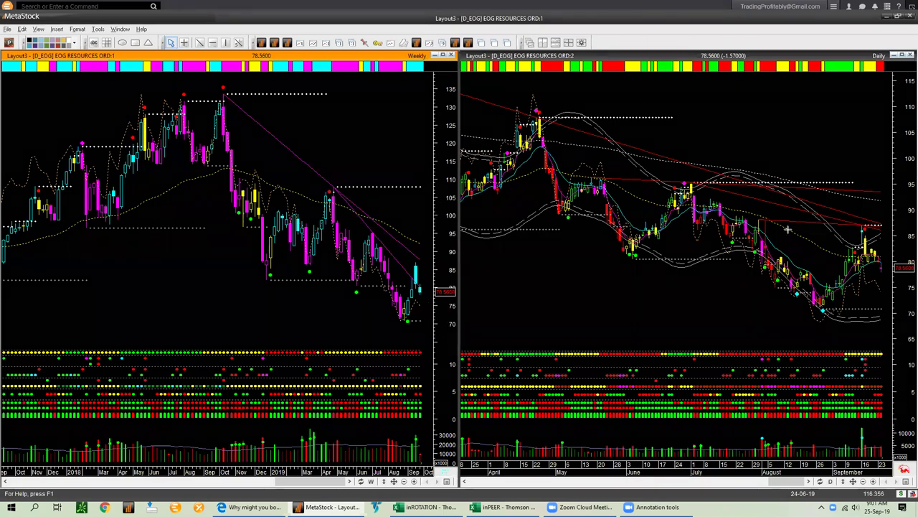
- Mark the daily EOG chart's descending resistance line and its September high with arrows, and clear the markings
left_click_drag(762, 218, 895, 225)
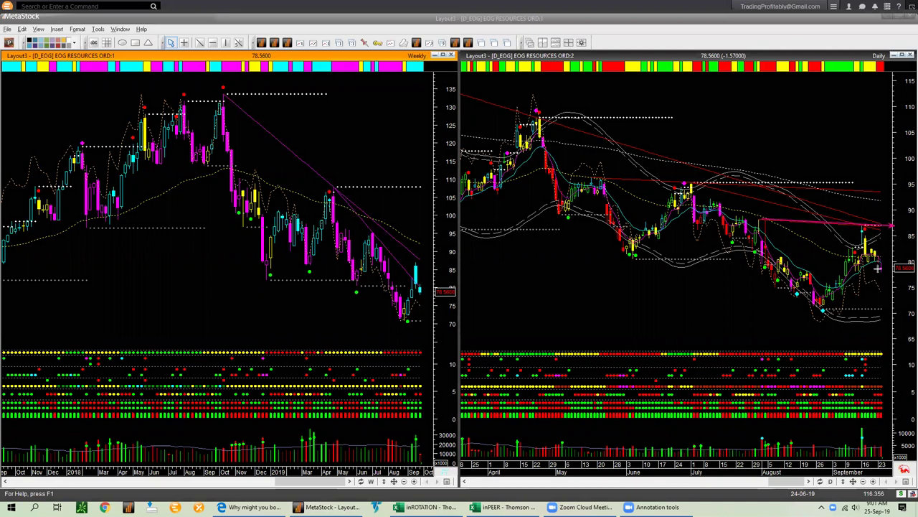
left_click(893, 227)
left_click(853, 215)
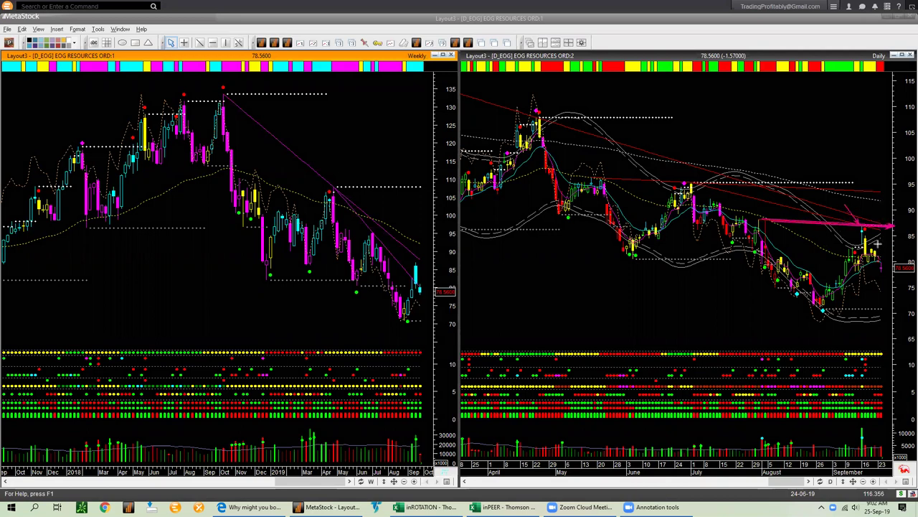
left_click_drag(865, 228, 886, 202)
left_click_drag(868, 237, 887, 267)
key("Escape")
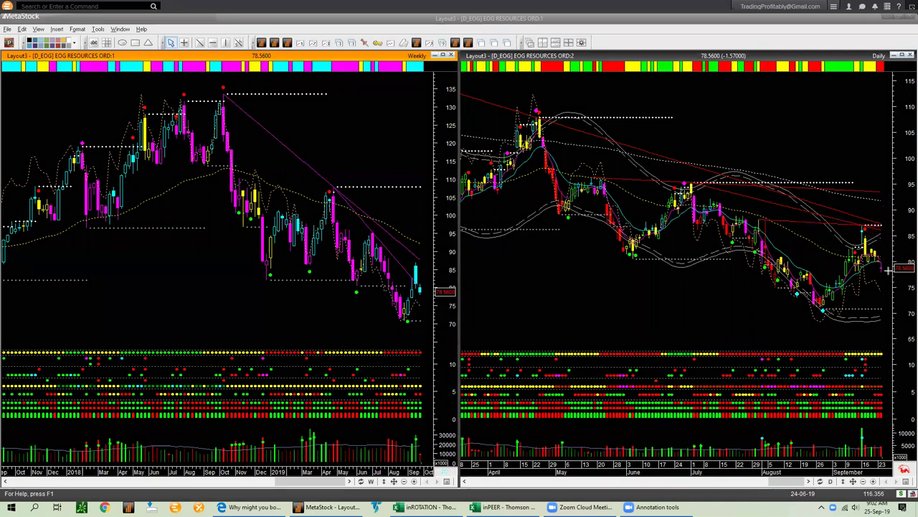
- Mark EOG's drop from the September high to the latest daily price with an arrow, and remove it
left_click_drag(869, 231, 894, 273)
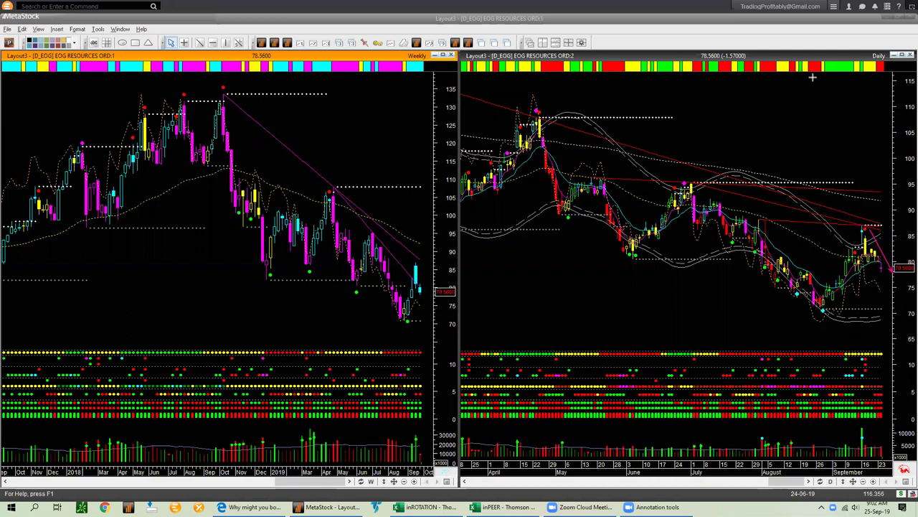
key("ctrl+z")
left_click(757, 133)
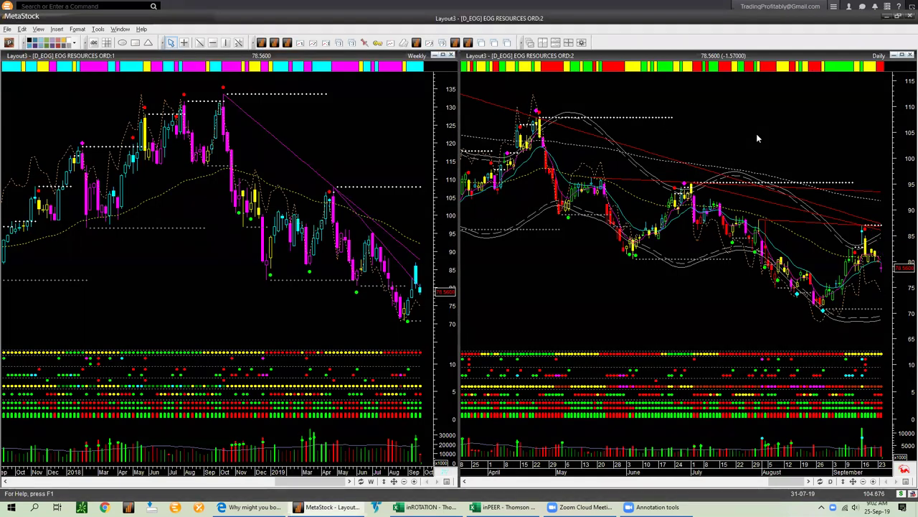
- Switch both charts to National Oilwell Varco (D_NOV) from USA - List Stocks (Liquid Options 5-50 USD)
type("nov")
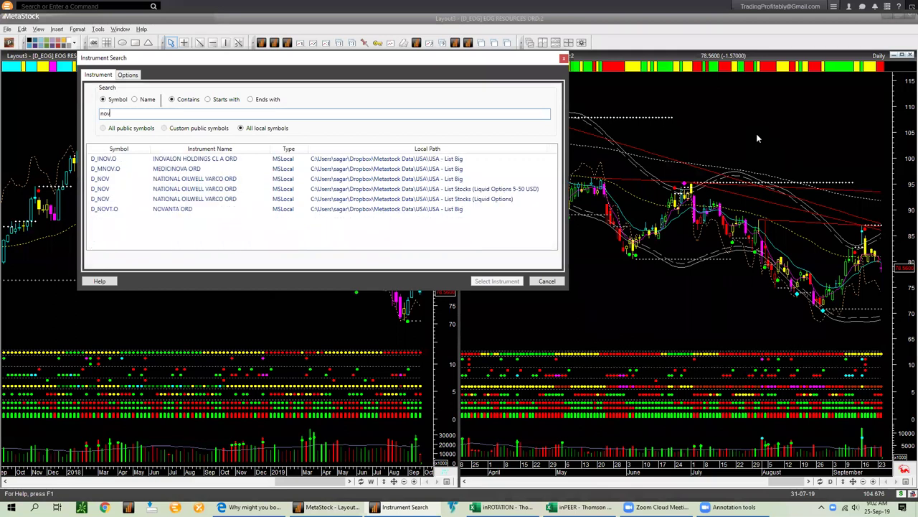
left_click(214, 189)
double_click(214, 189)
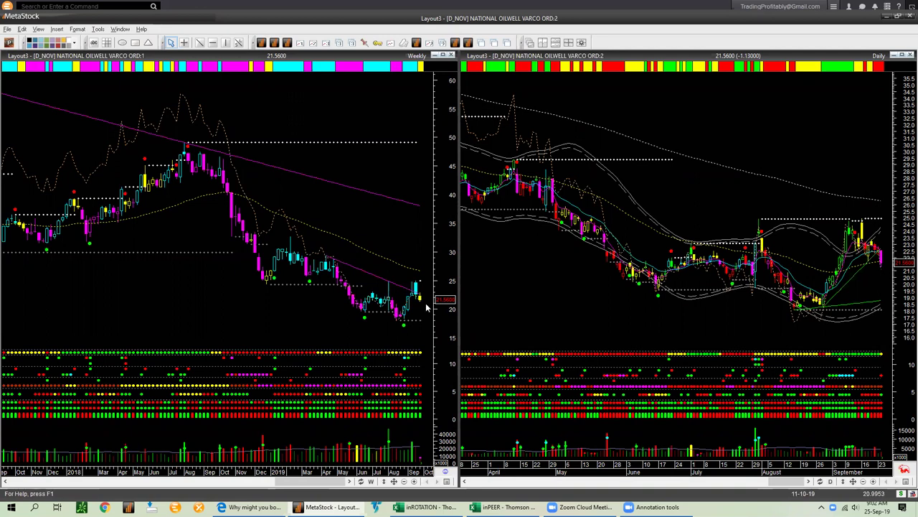
mouse_move(425, 305)
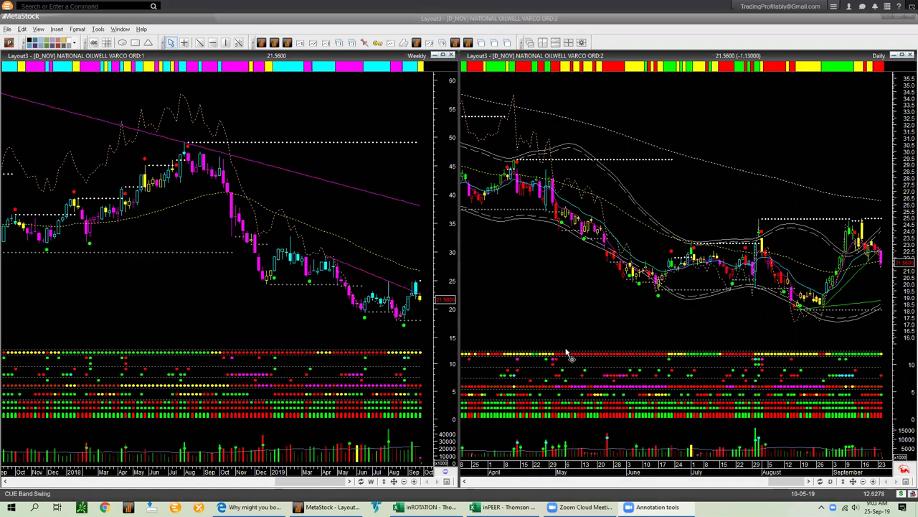
- Switch through the inROTATION dashboard to the inPEER Stock sheet and highlight the Valuation scores of CVX, EOG and NOV
key("alt+Tab")
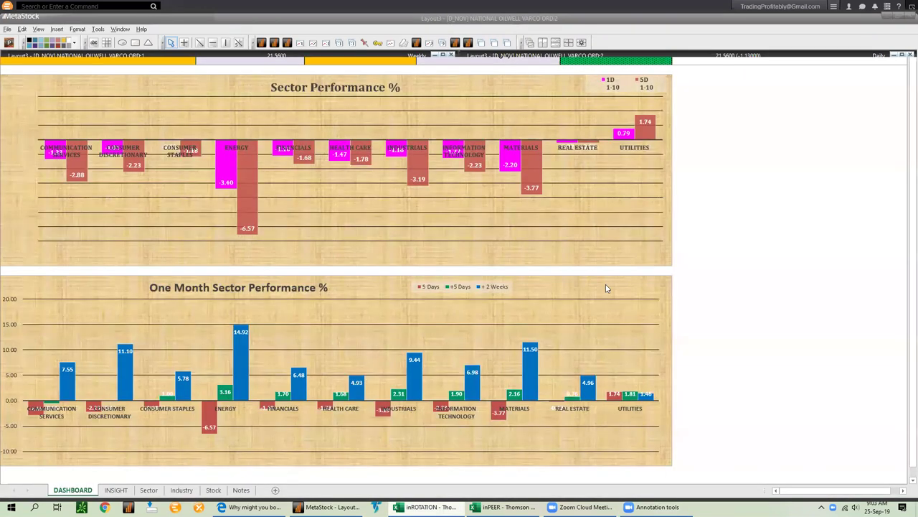
left_click(720, 260)
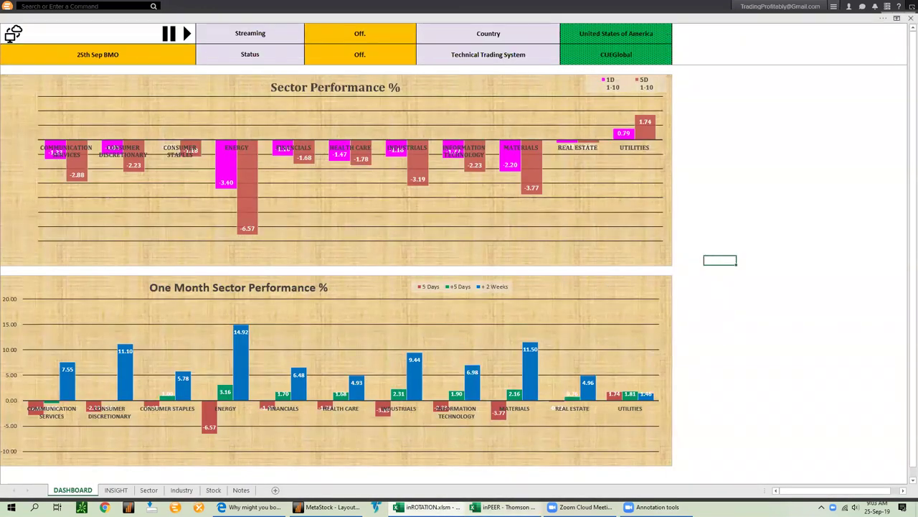
key("alt+Tab")
left_click(263, 180)
left_click(262, 177)
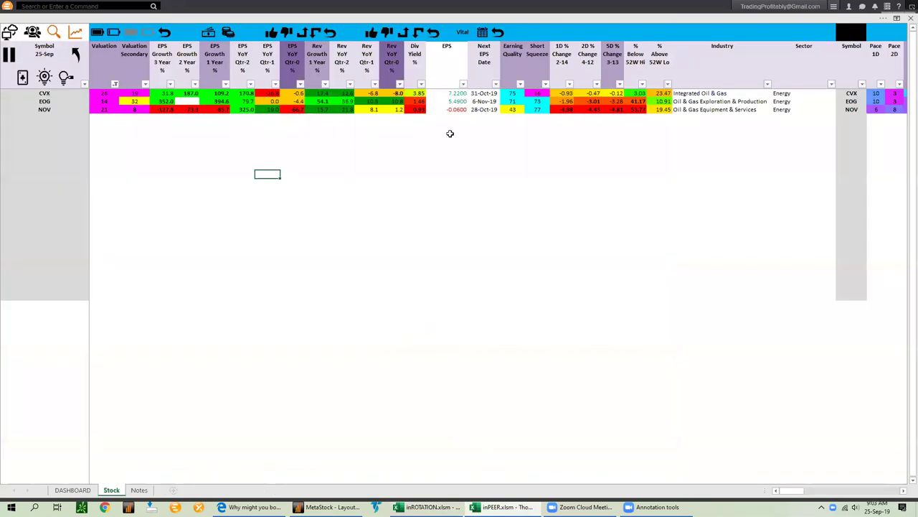
left_click_drag(103, 62, 99, 110)
left_click(173, 148)
- Look up CVX's industry in inROTATION and highlight the Integrated Oil & Gas rankings, including the 1D to 5D ranks
left_click(50, 93)
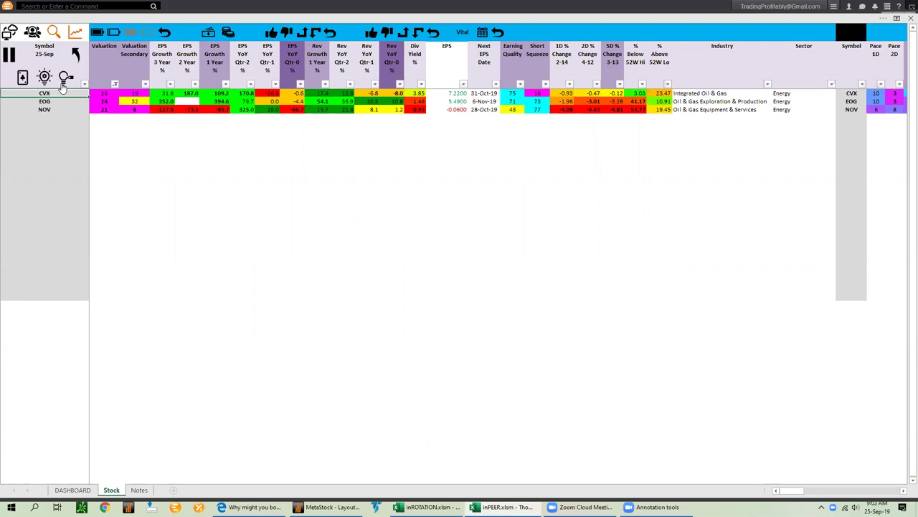
left_click(54, 34)
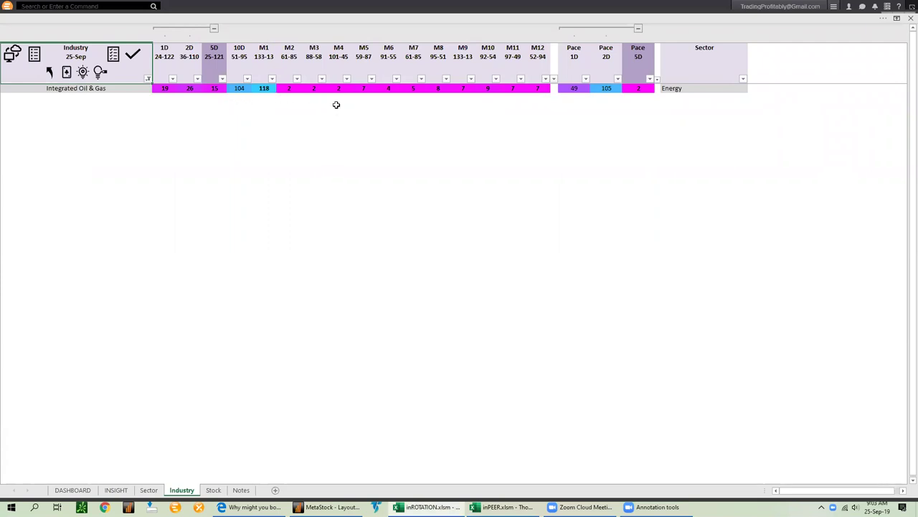
left_click_drag(352, 96, 145, 91)
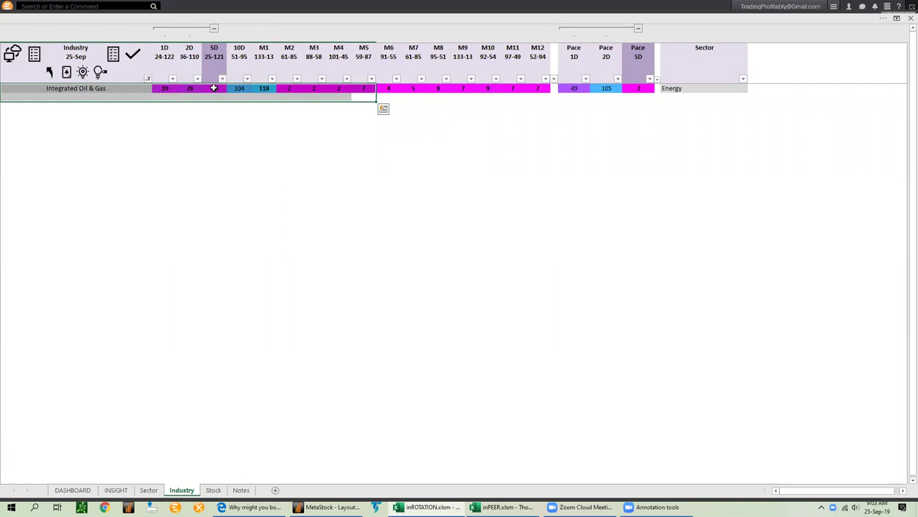
left_click_drag(211, 89, 159, 89)
left_click(190, 115)
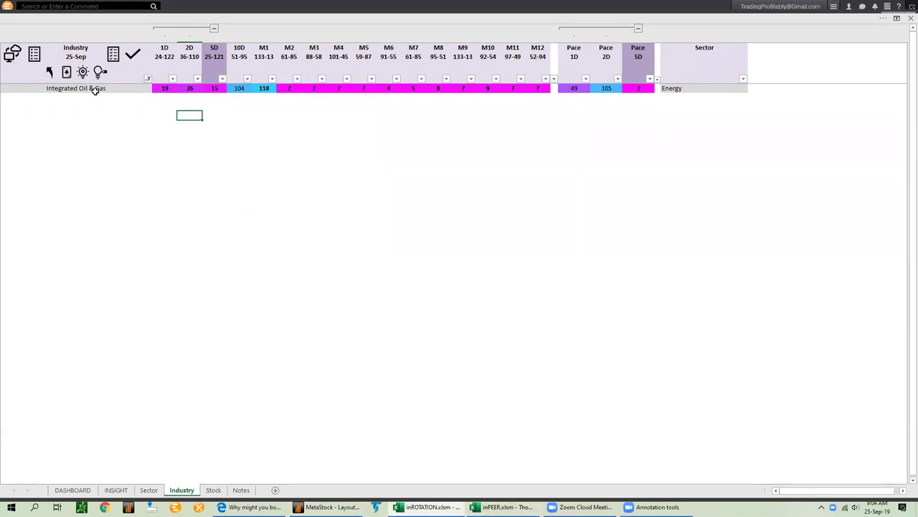
- Review the Integrated Oil & Gas peers on inROTATION's Stock sheet and sort the full stock list by 1D % Change, largest declines first
left_click(213, 491)
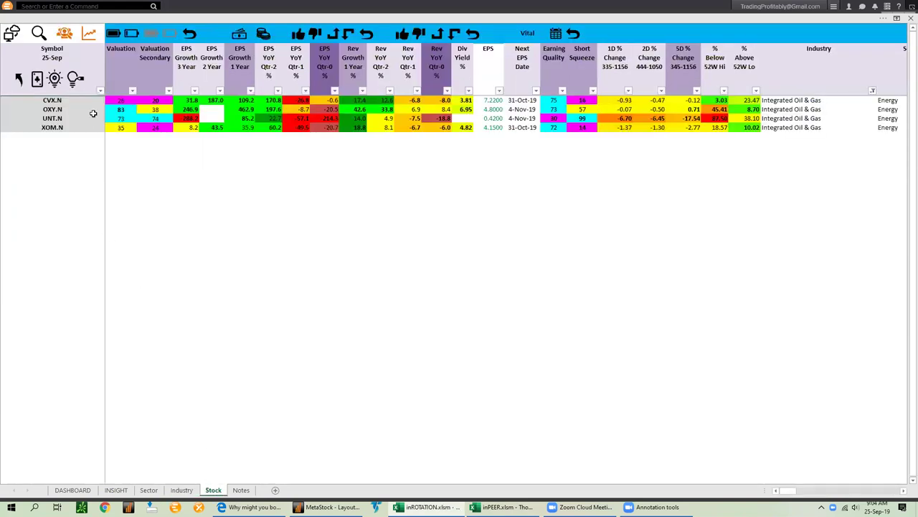
left_click(56, 100)
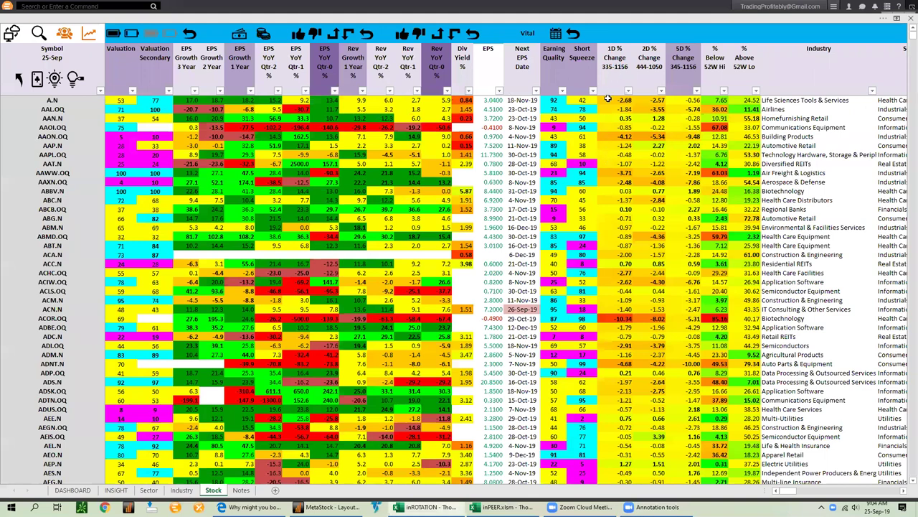
scroll(607, 99, "down", 15)
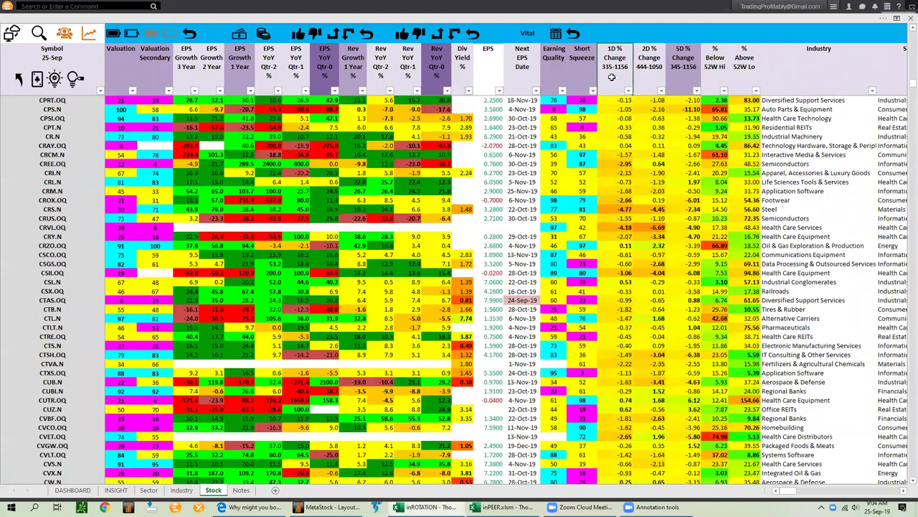
left_click(611, 77)
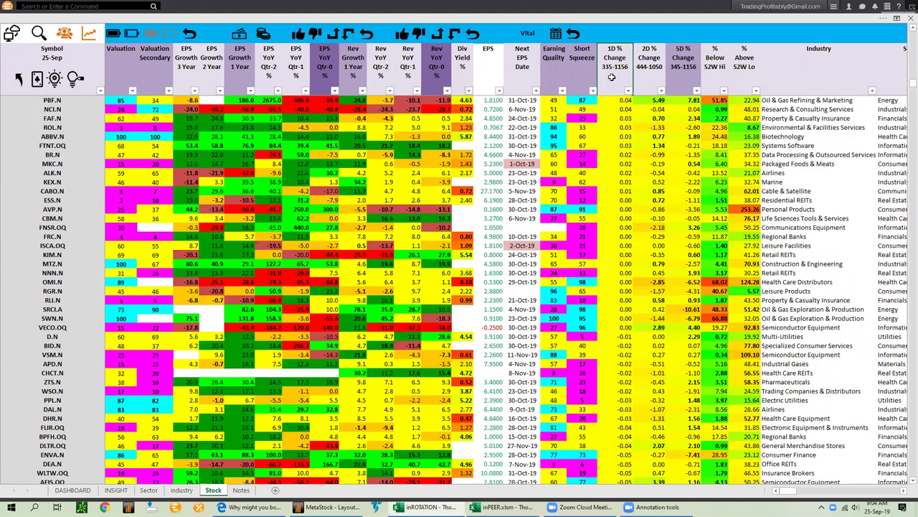
scroll(612, 76, "up", 15)
left_click(611, 77)
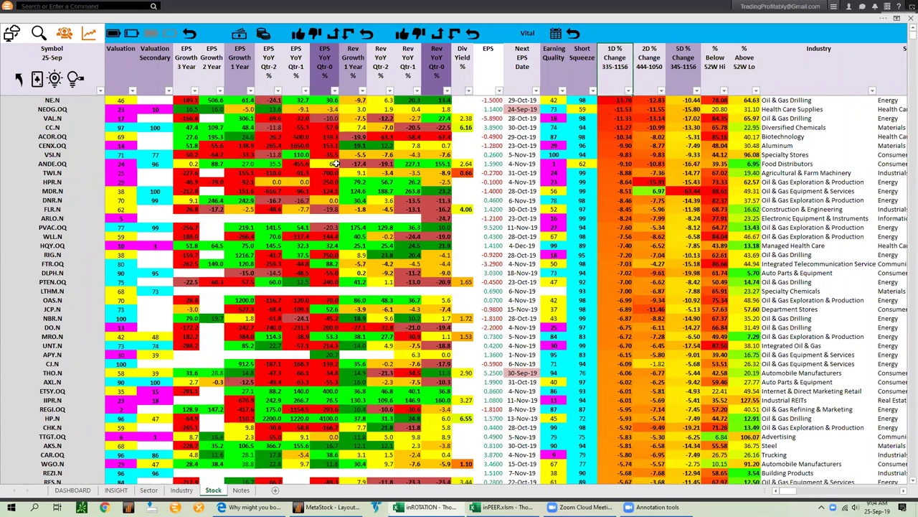
- Look up NEOG.OQ's industry and point out the Health Care Supplies 5D, 2D and 1D ranks with temporary arrows
left_click(61, 108)
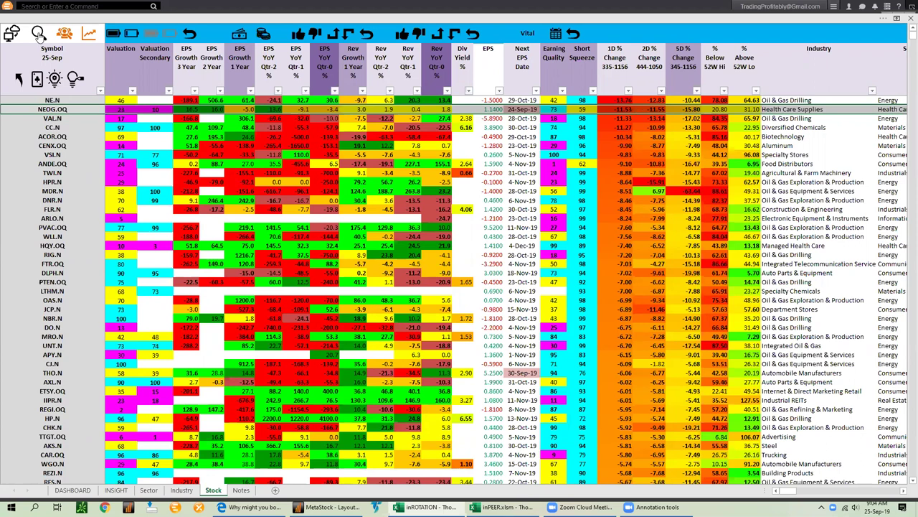
left_click(38, 36)
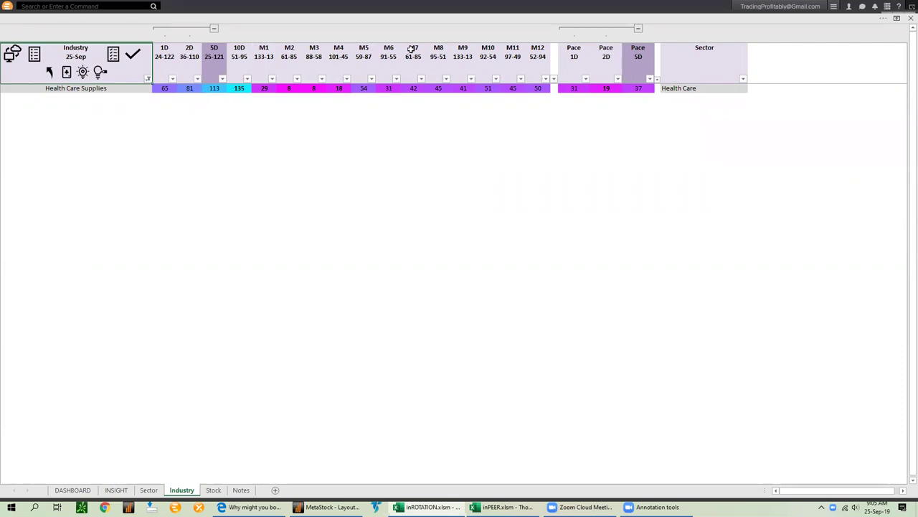
mouse_move(276, 186)
left_mouse_down()
mouse_move(214, 95)
mouse_move(147, 99)
left_mouse_up()
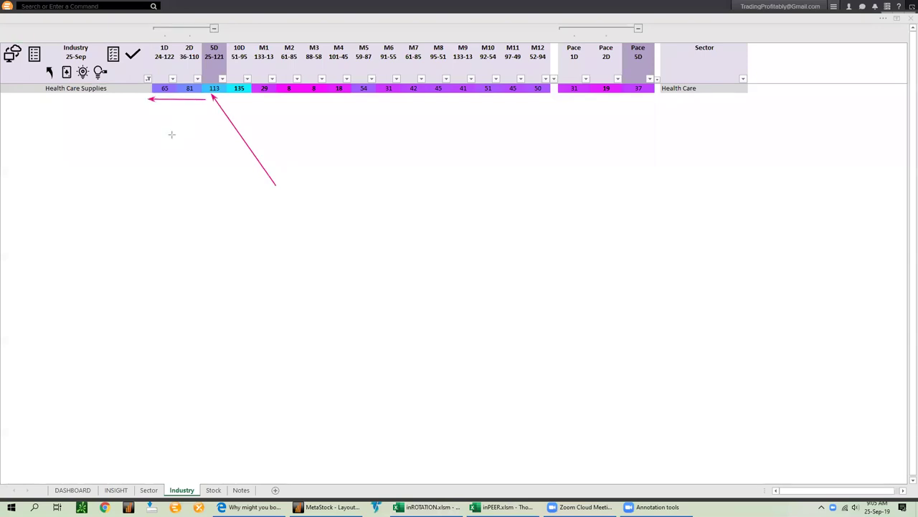
left_click_drag(172, 134, 211, 94)
left_click_drag(143, 131, 191, 94)
left_click_drag(108, 120, 155, 92)
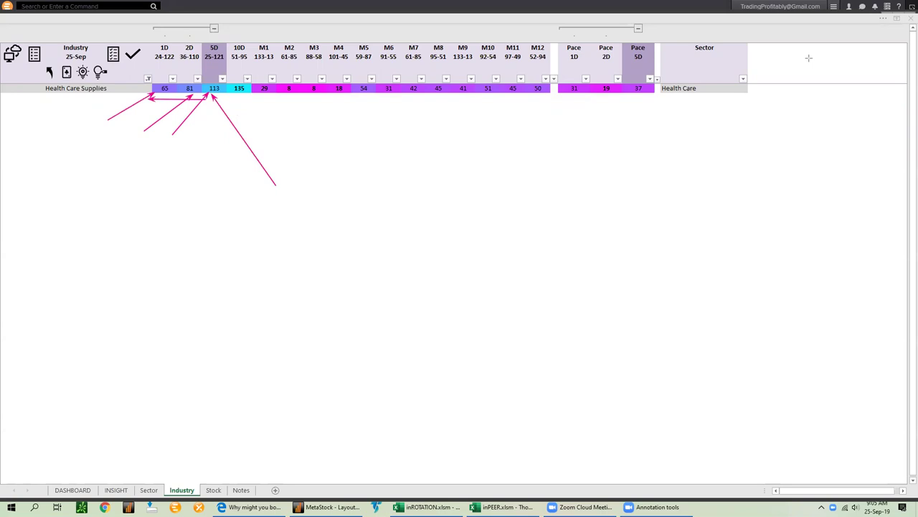
key("Escape")
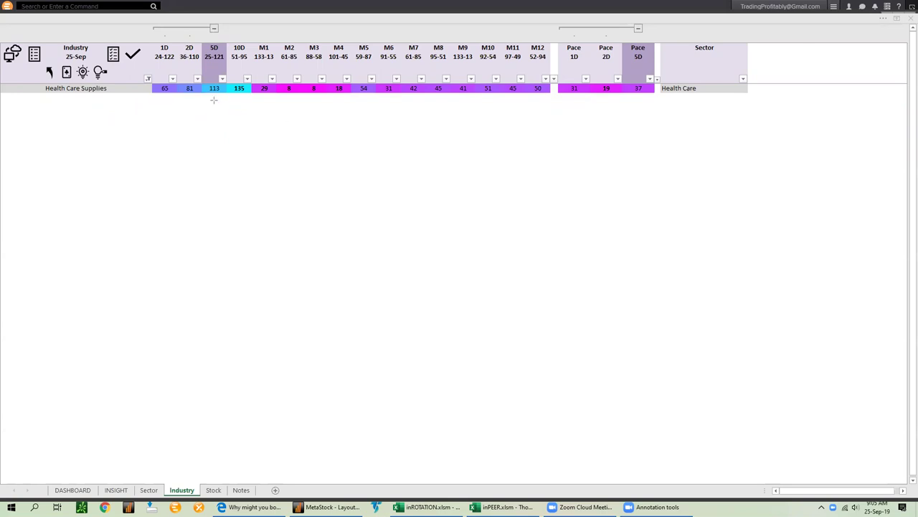
left_click_drag(162, 101, 147, 101)
key("Escape")
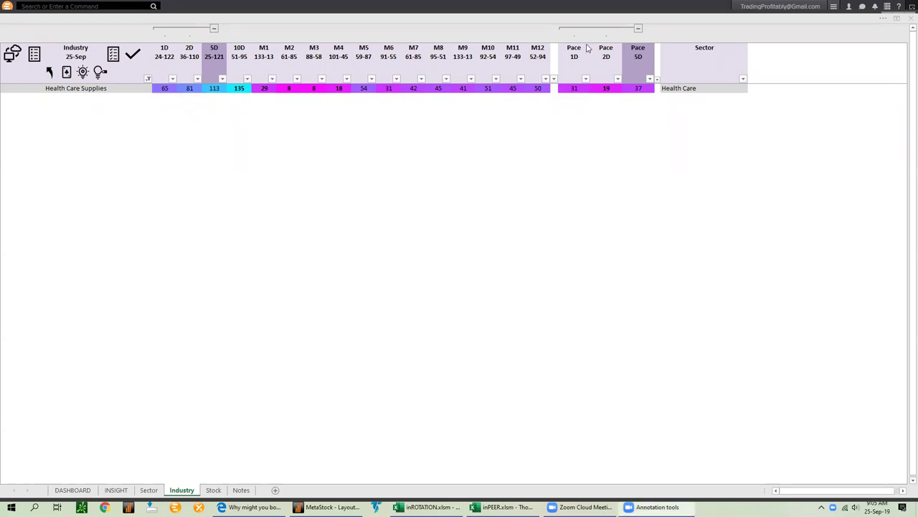
- Examine the Health Care Supplies stocks on the Stock sheet, highlighting their industry, symbols and Valuation scores
left_click(213, 491)
left_click(213, 492)
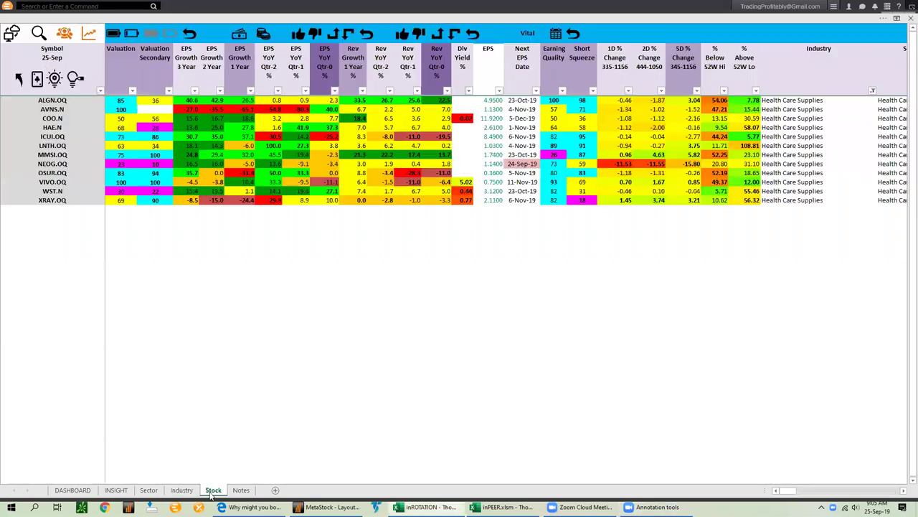
left_click_drag(781, 100, 787, 208)
left_click_drag(65, 101, 51, 200)
key("ctrl+v")
left_click_drag(121, 100, 122, 213)
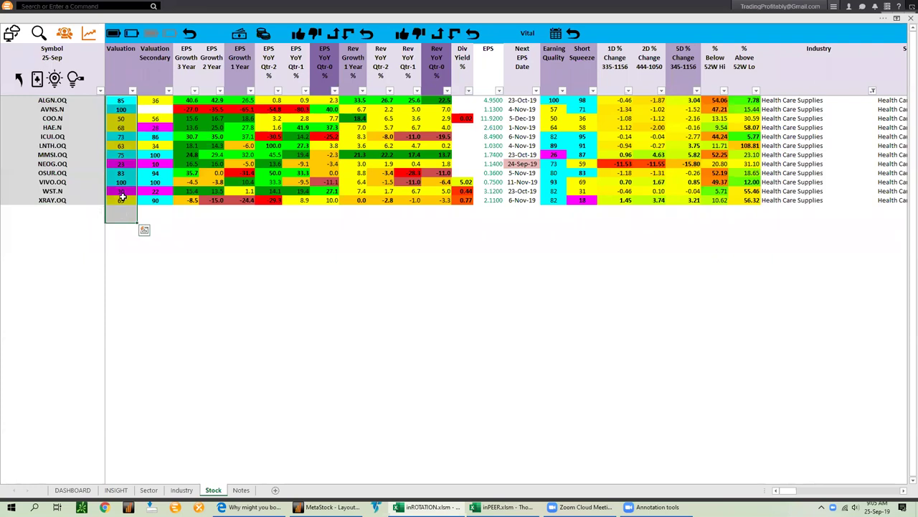
key("ctrl+v")
- Load NEOG.OQ as the root stock in inPEER with the Industry peer relationship and highlight its Peer List
left_click(66, 164)
left_click(72, 192)
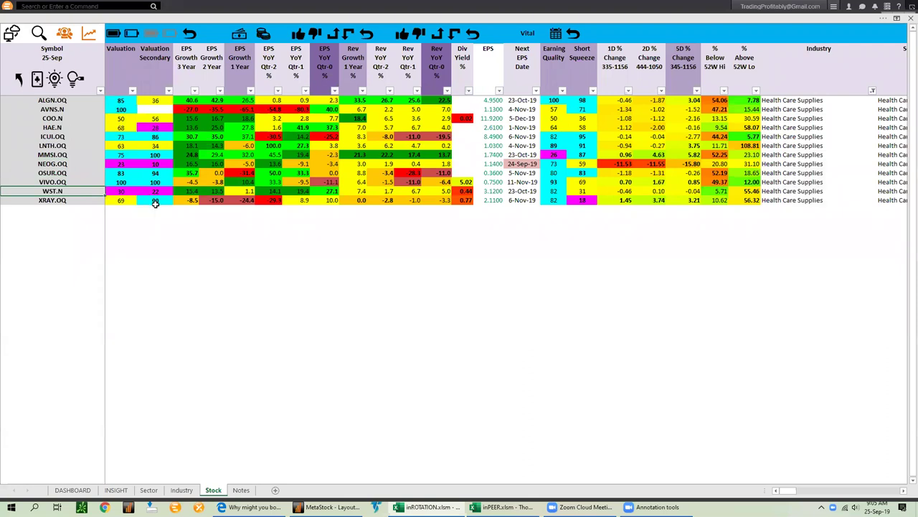
left_click(74, 172)
left_click(72, 165)
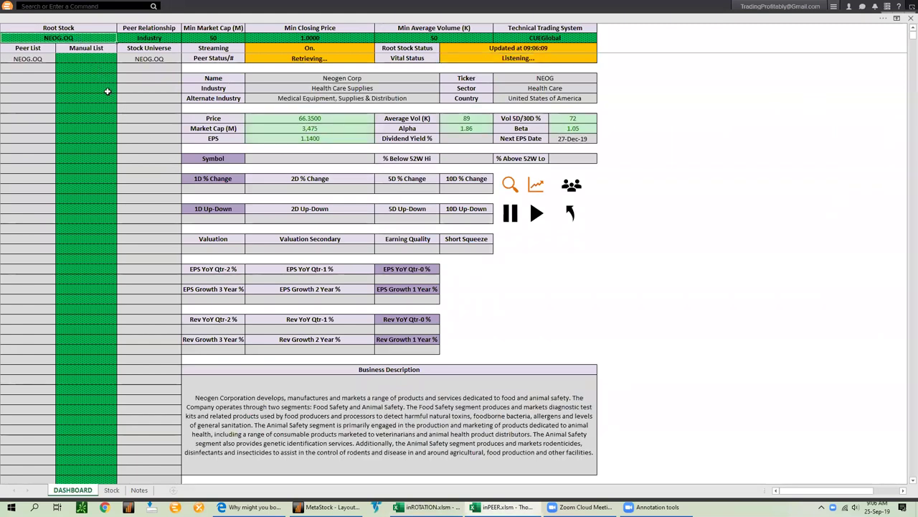
left_click(162, 37)
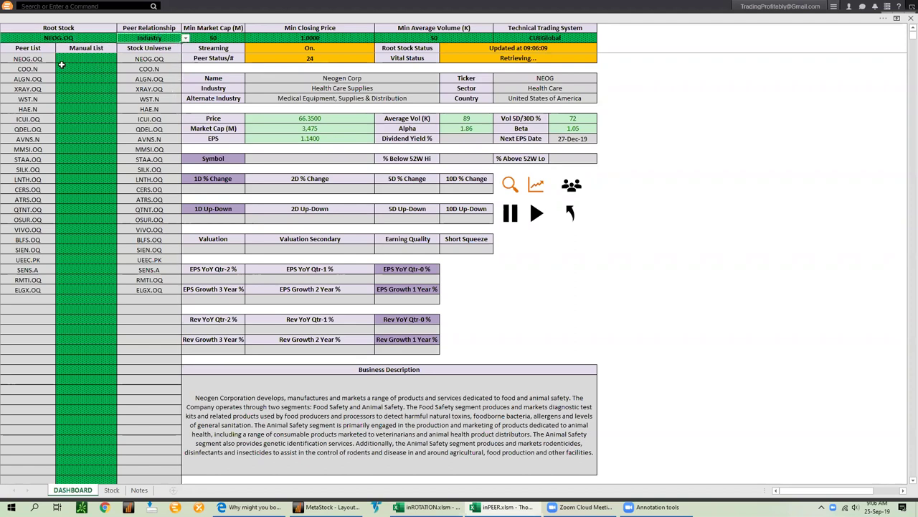
left_click_drag(32, 60, 29, 290)
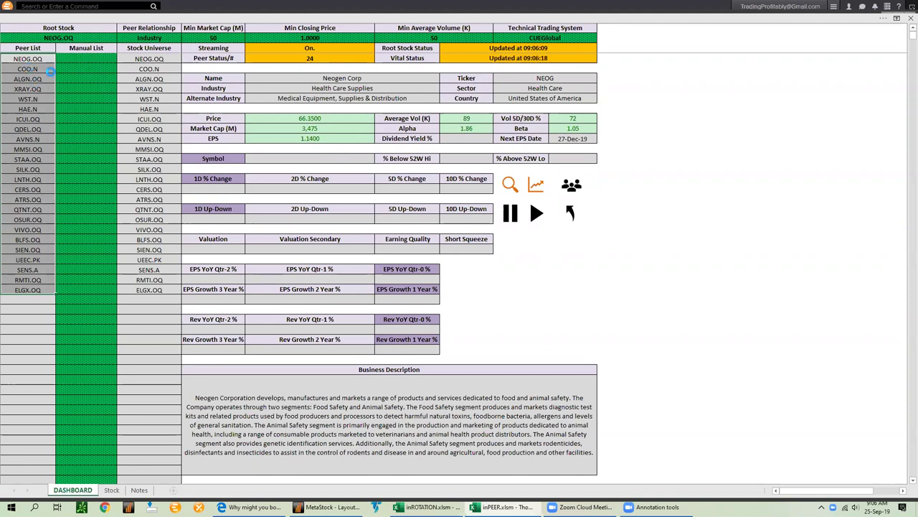
left_click(310, 58)
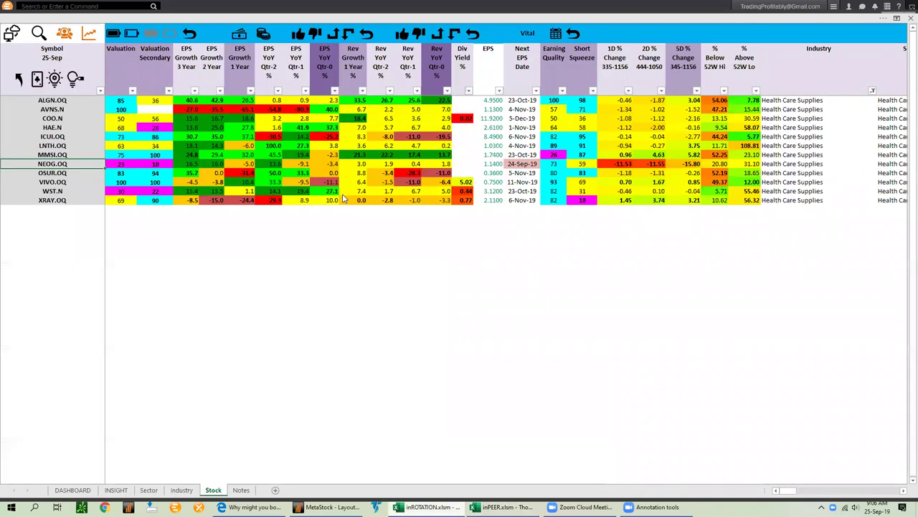
- Compare inROTATION's Health Care Supplies symbols, ALGN.OQ to XRAY.OQ, with the NEOG.OQ peer count in inPEER
left_click(63, 102)
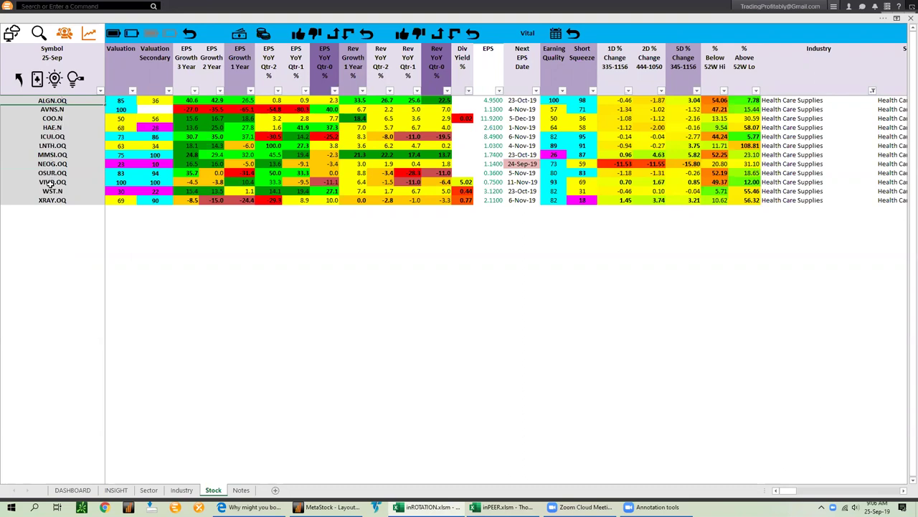
left_click_drag(68, 101, 62, 198)
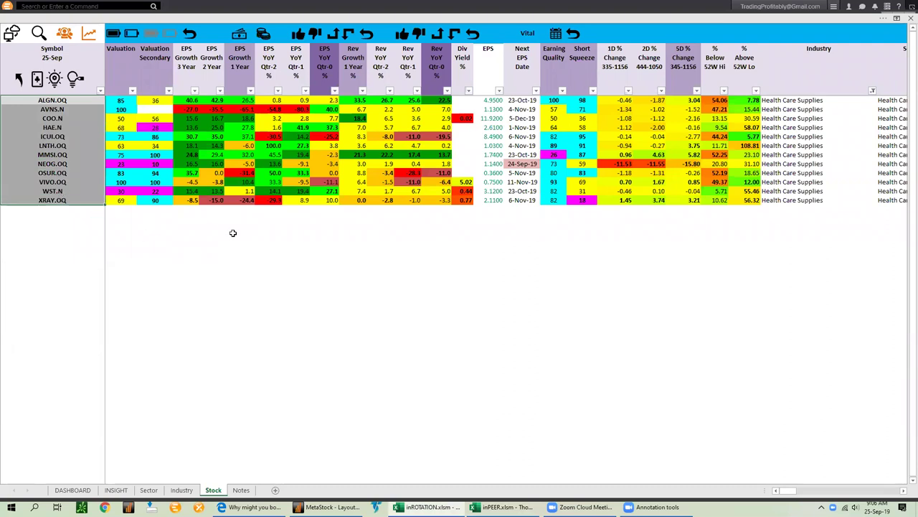
left_click(233, 235)
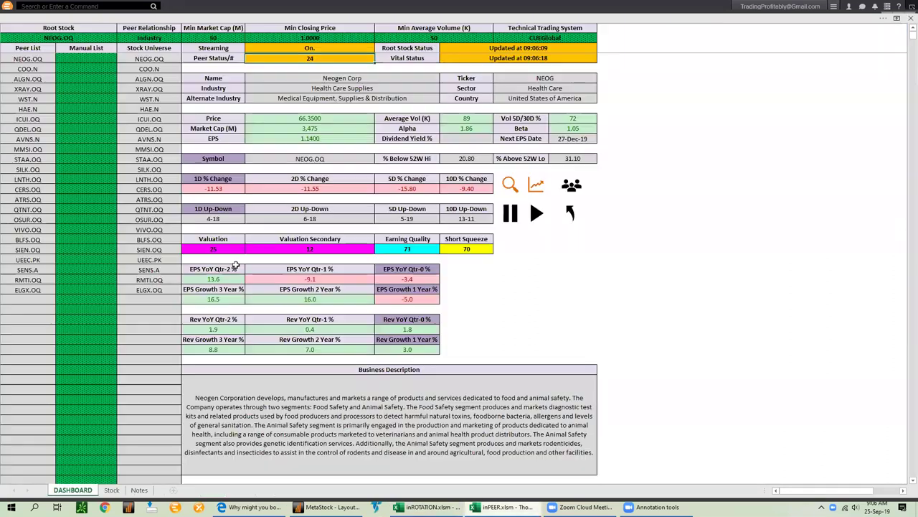
left_click(495, 507)
left_click(75, 39)
left_click(295, 58)
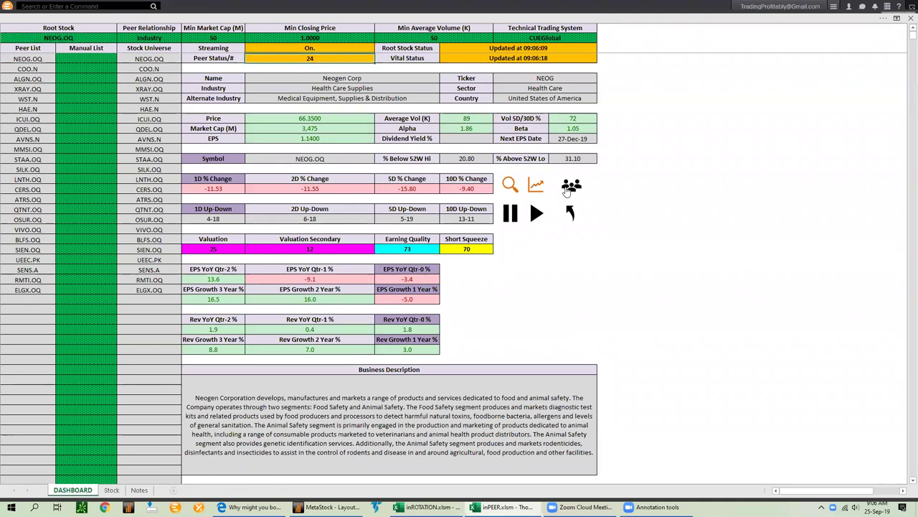
- Open NEOG.OQ's peers on inPEER's Stock sheet, sorted by Valuation, and keep only the weak-valuation rows WST.N to SILK.OQ
left_click(572, 188)
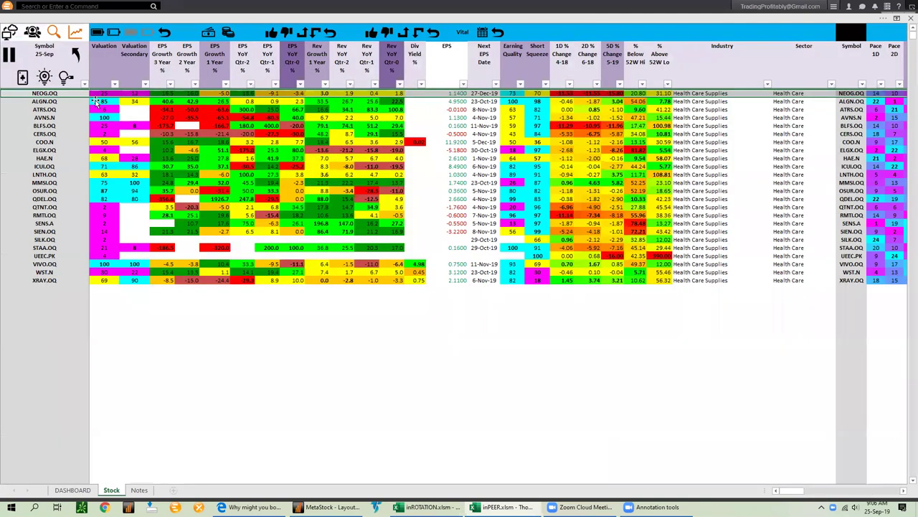
left_click(97, 63)
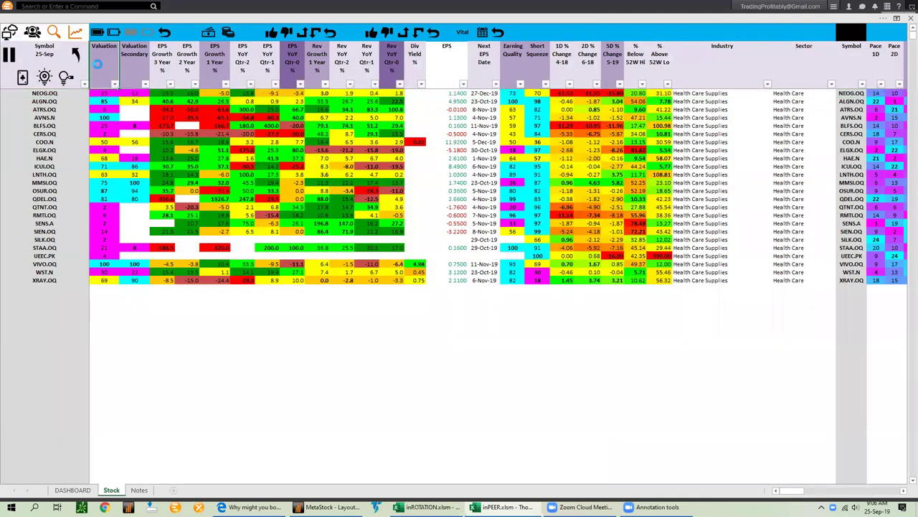
left_click_drag(63, 183, 86, 280)
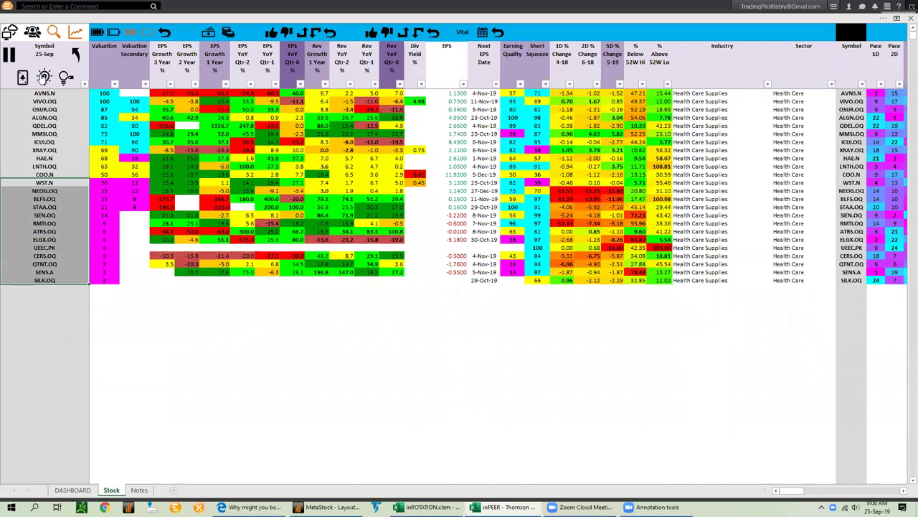
left_click(42, 79)
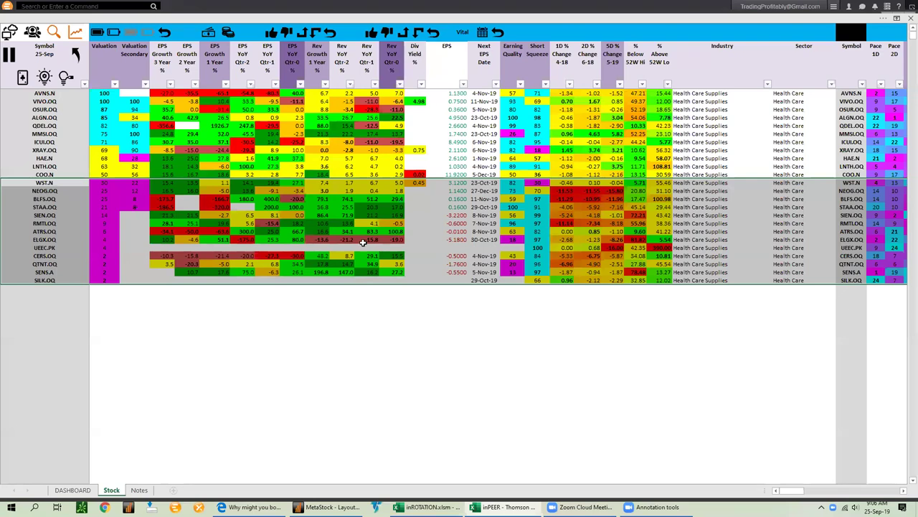
left_click(66, 74)
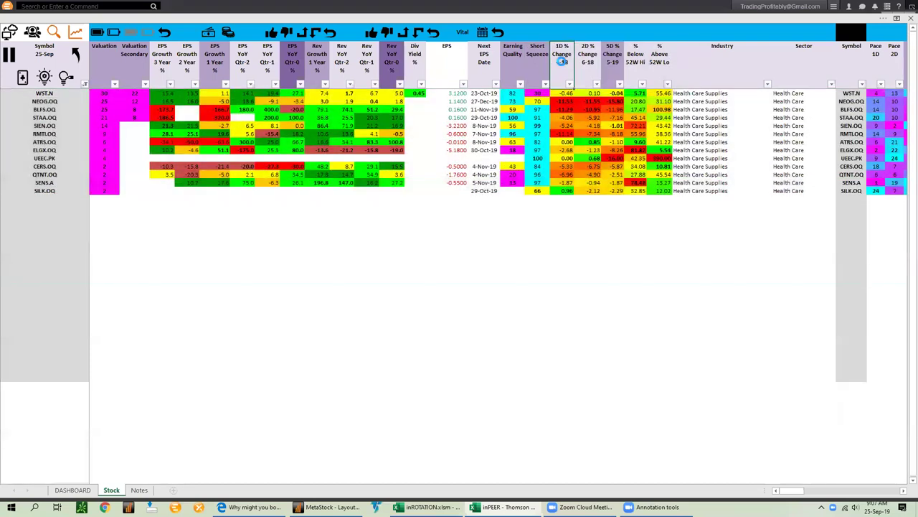
- Sort the filtered peers by 1D % Change in descending order and highlight the values from ELGX.OQ to NEOG.OQ
left_click(562, 61)
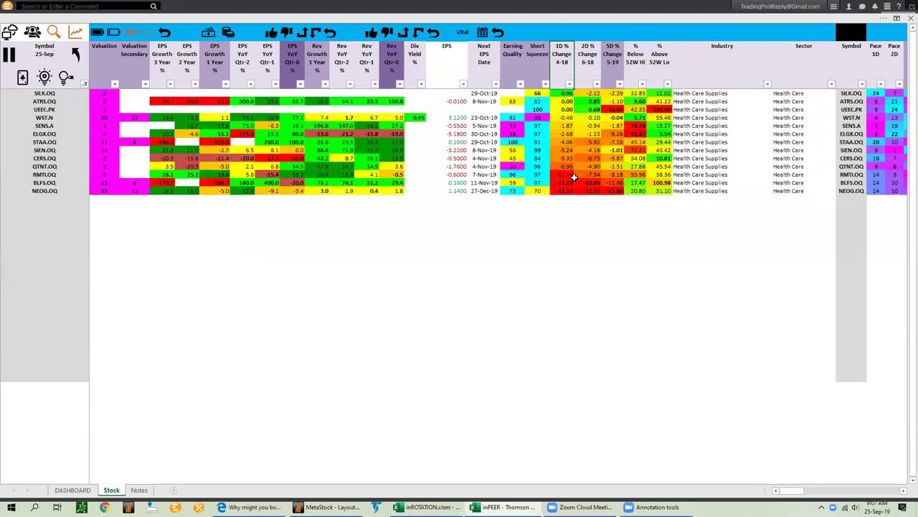
left_click_drag(568, 131, 567, 191)
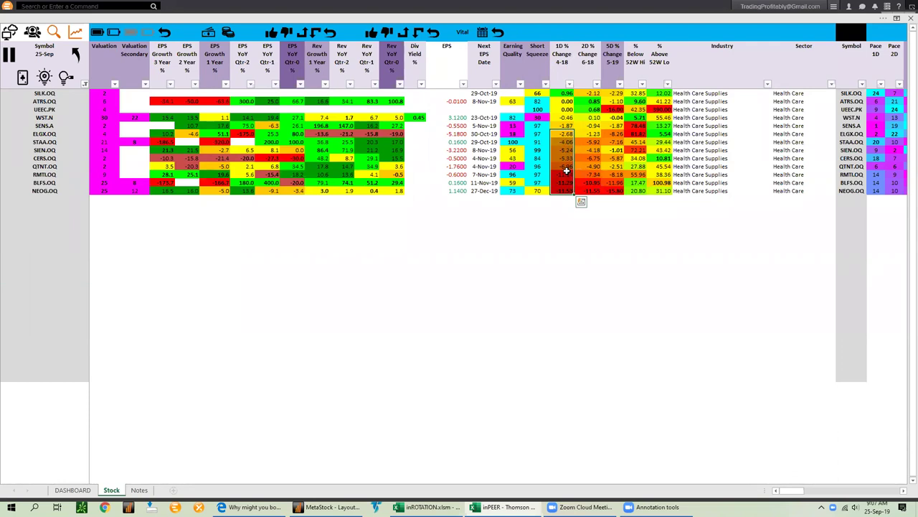
- Set MetaStock's Power Console to the ! Cue Default - Daily chart template and return to the inPEER Stock sheet
key("alt+Tab")
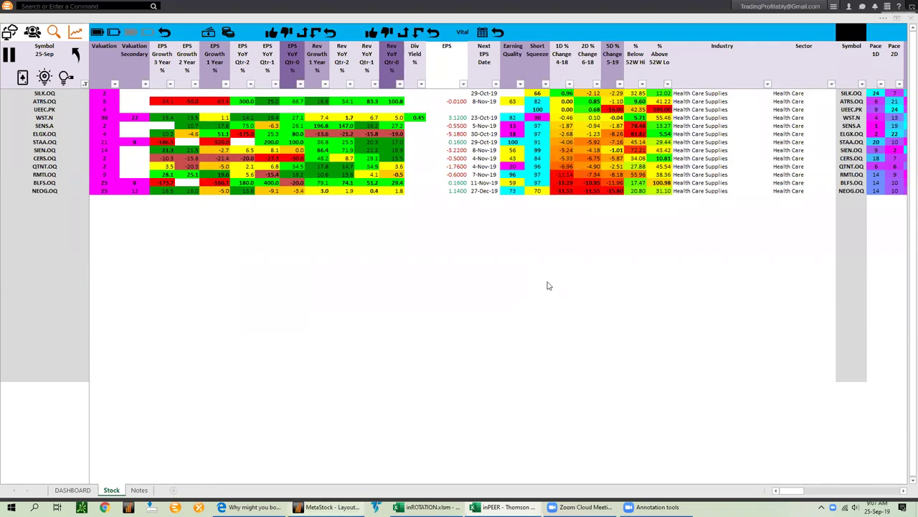
left_click(476, 281)
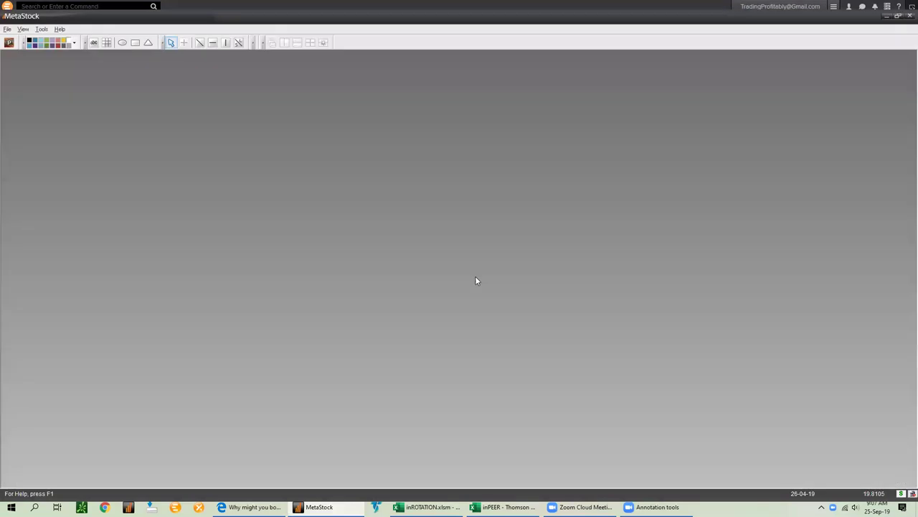
left_click(9, 43)
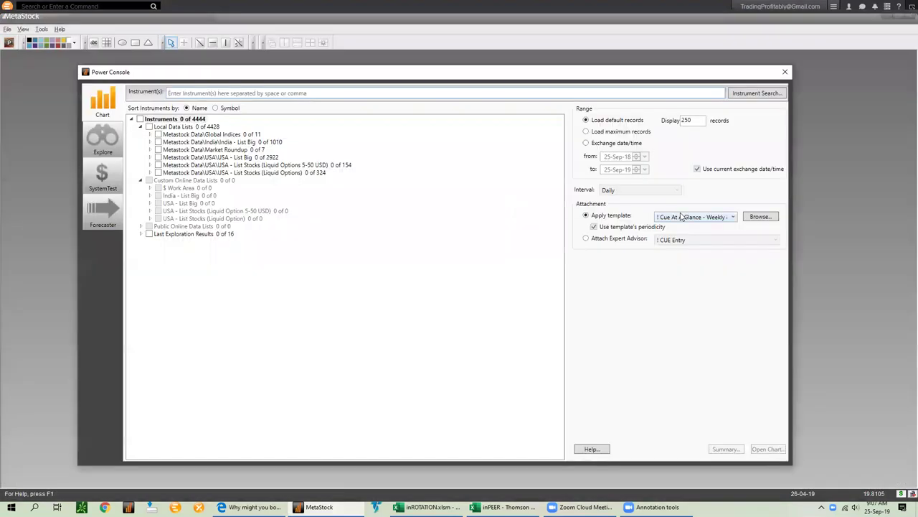
left_click(681, 217)
scroll(692, 258, "up", 4)
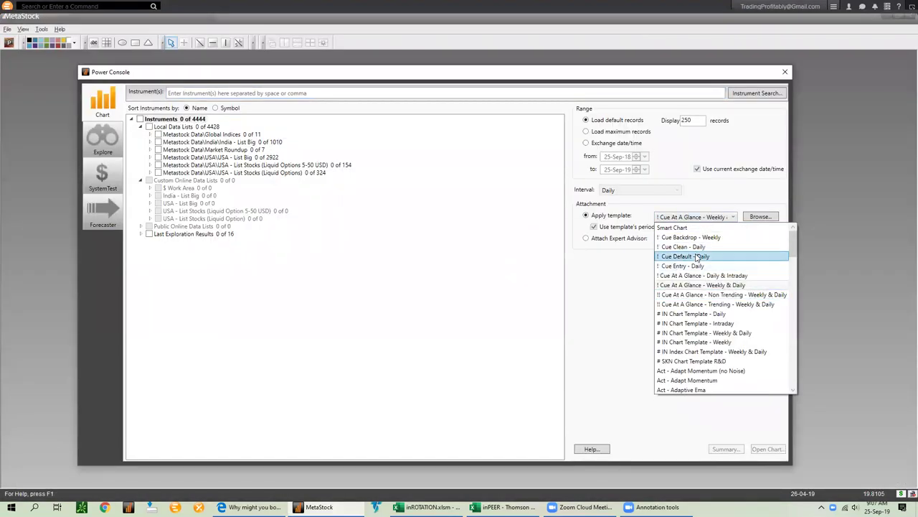
left_click(696, 257)
left_click(378, 94)
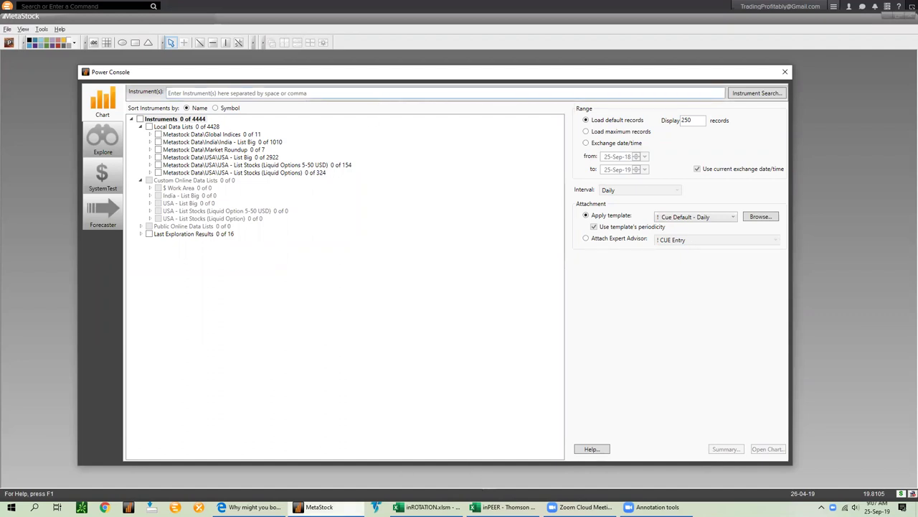
left_click(503, 507)
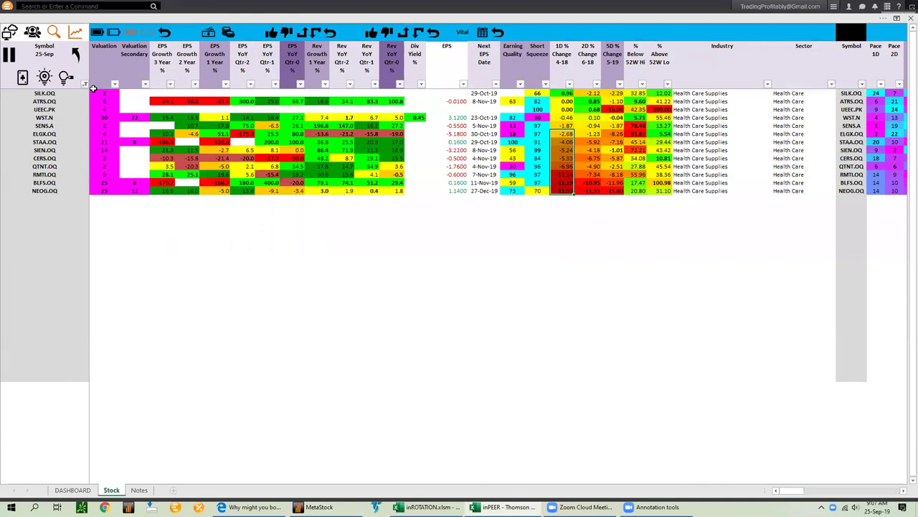
- Select the rows ELGX.OQ to NEOG.OQ on inPEER's Stock sheet and open their daily charts in MetaStock
key("alt+Tab")
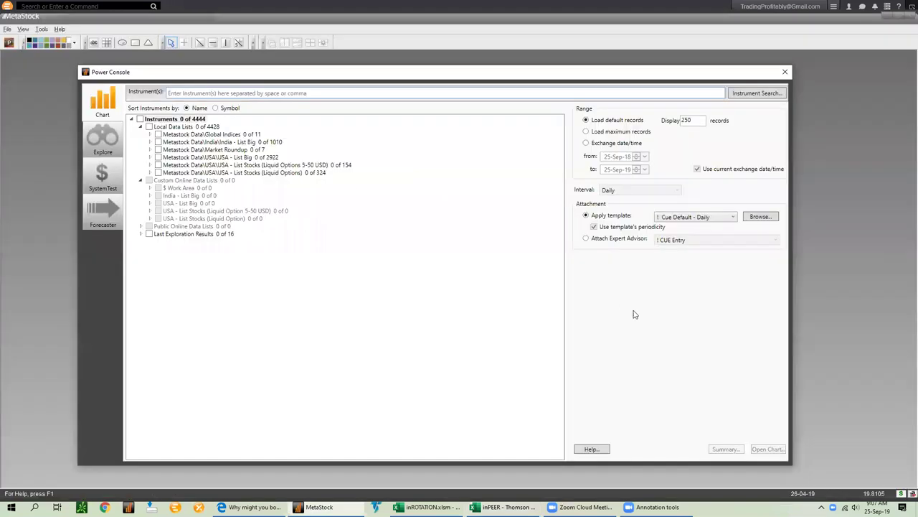
left_click(901, 495)
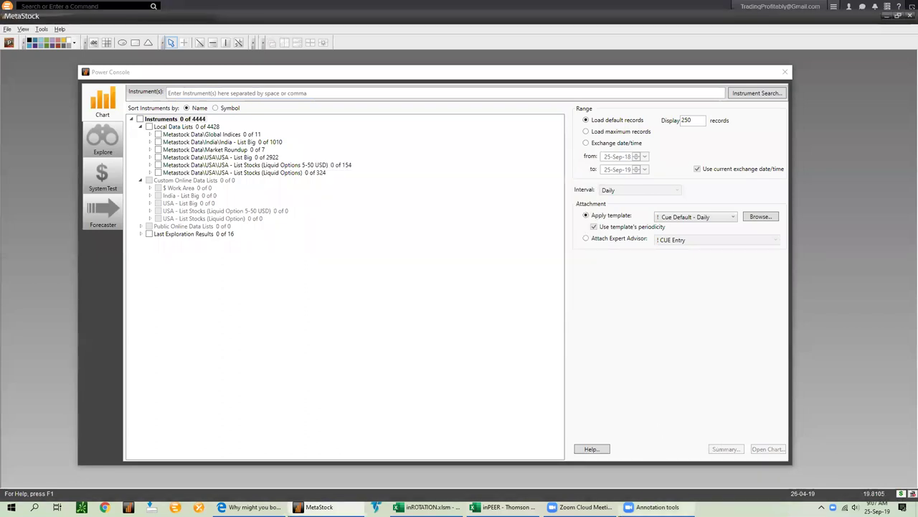
mouse_move(502, 506)
left_click(515, 463)
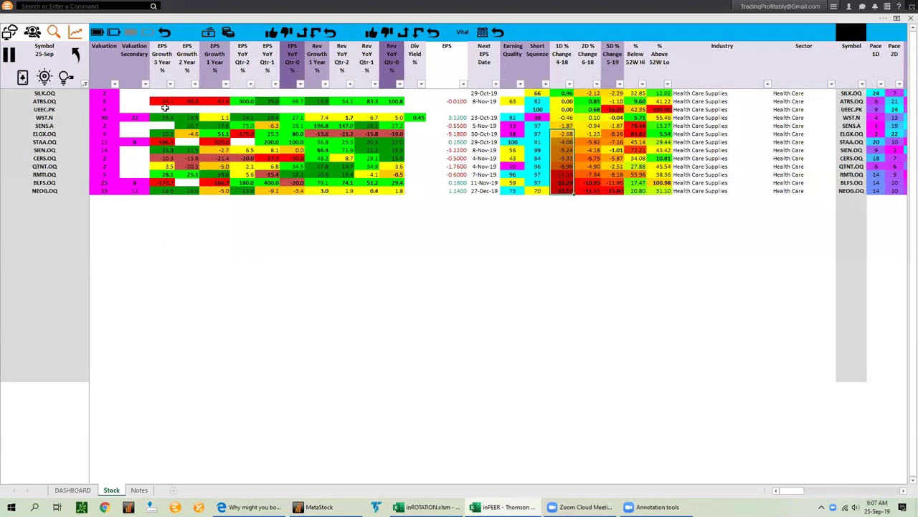
left_click(43, 77)
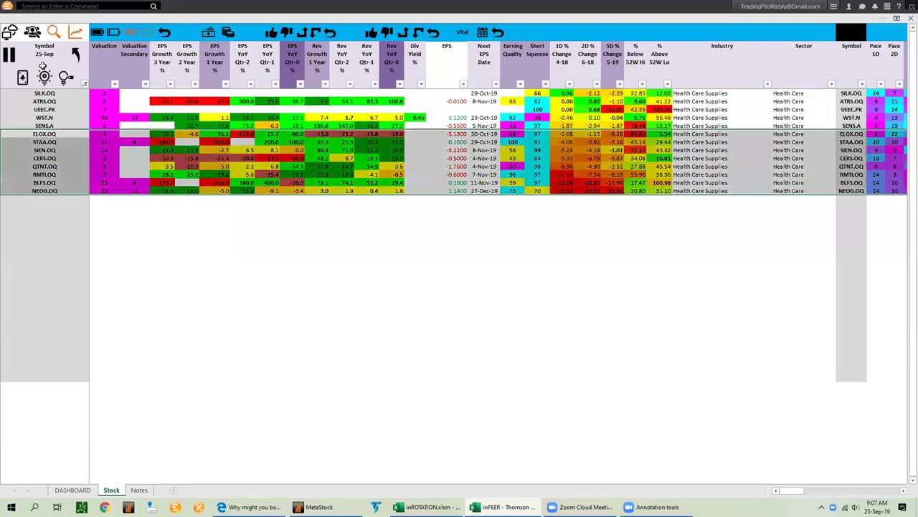
left_click(75, 32)
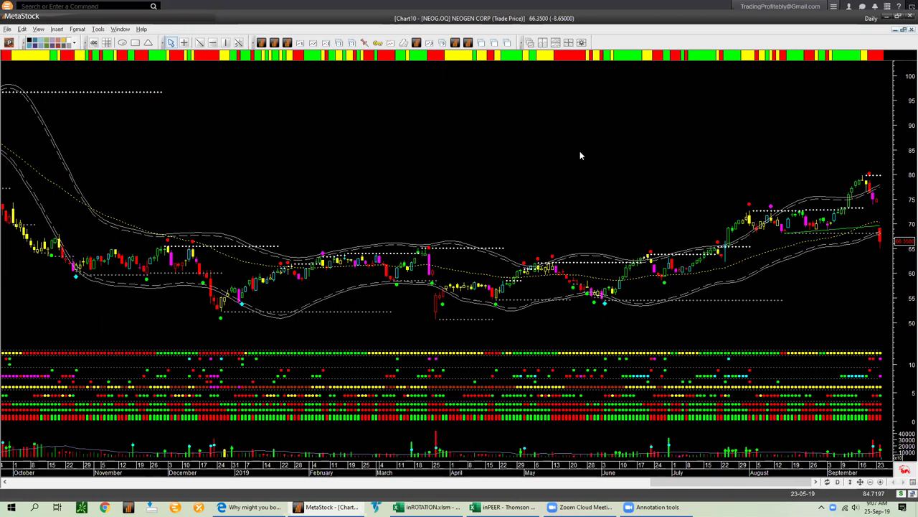
- Review the daily charts of NEOG.OQ, RMTI.OQ and QTNT.OQ one after another
key("ctrl+Tab")
key("Page_Down")
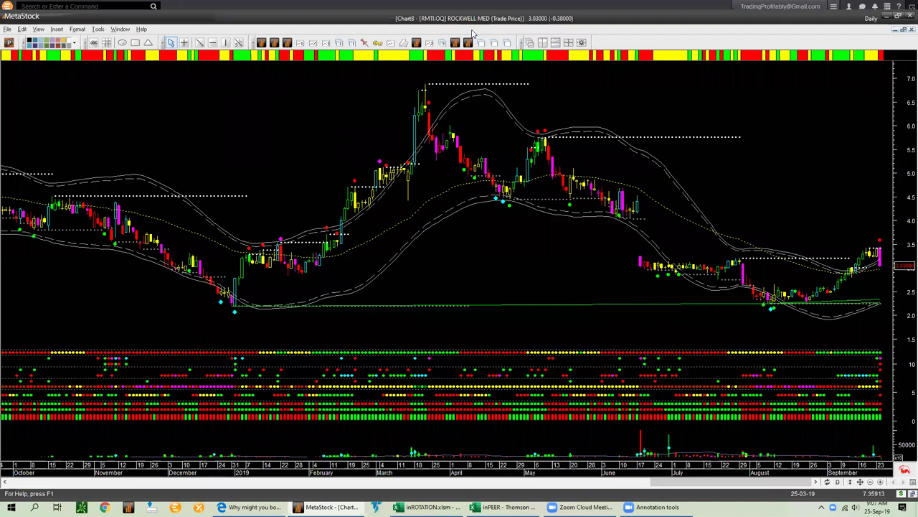
left_click(530, 282)
left_click(632, 96)
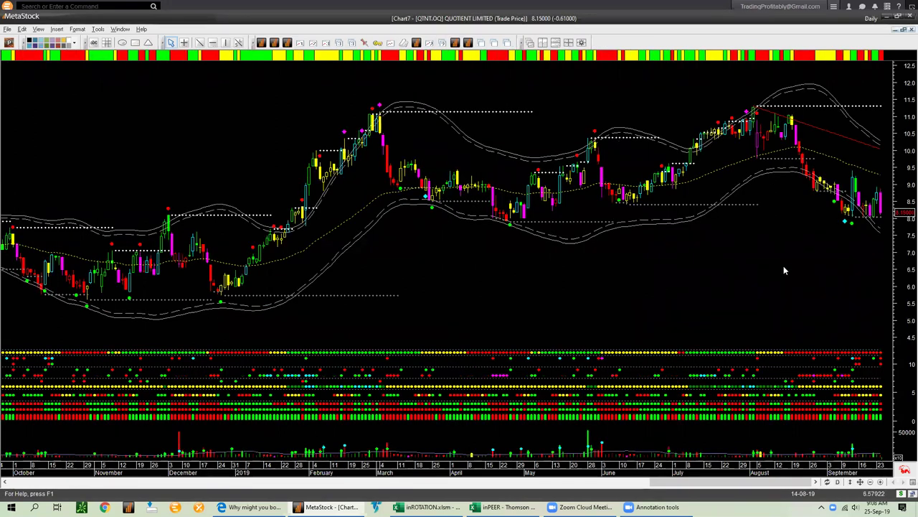
- Go on to the SIEN.OQ chart, refresh its price data and return to the NEOG.OQ chart
key("ctrl+Tab")
key("ctrl+Tab")
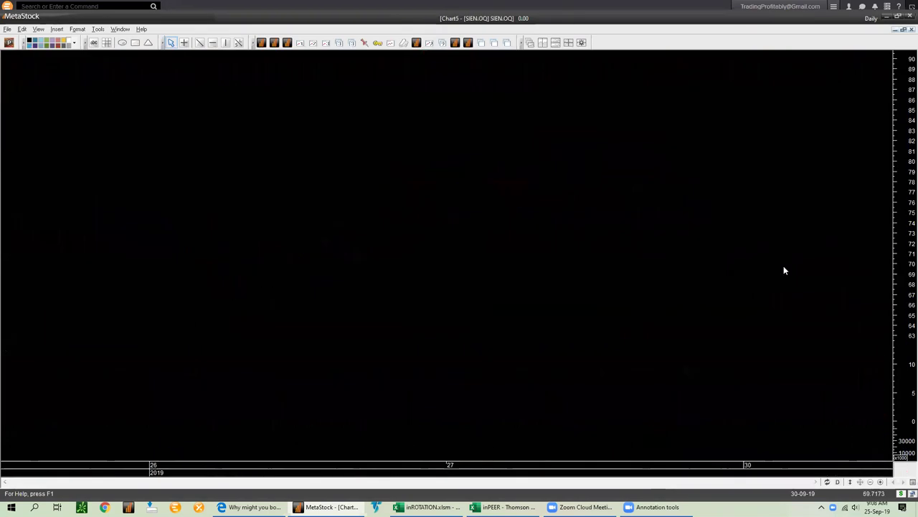
left_click(826, 482)
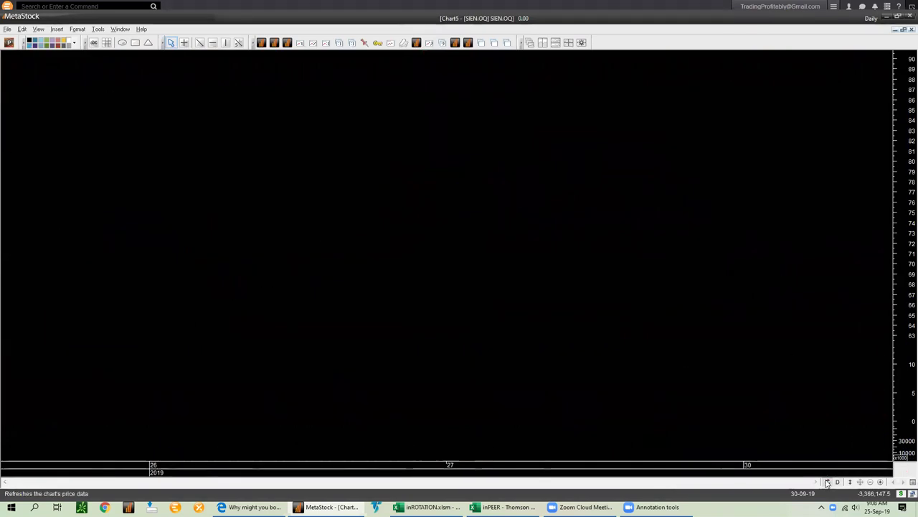
left_click(538, 283)
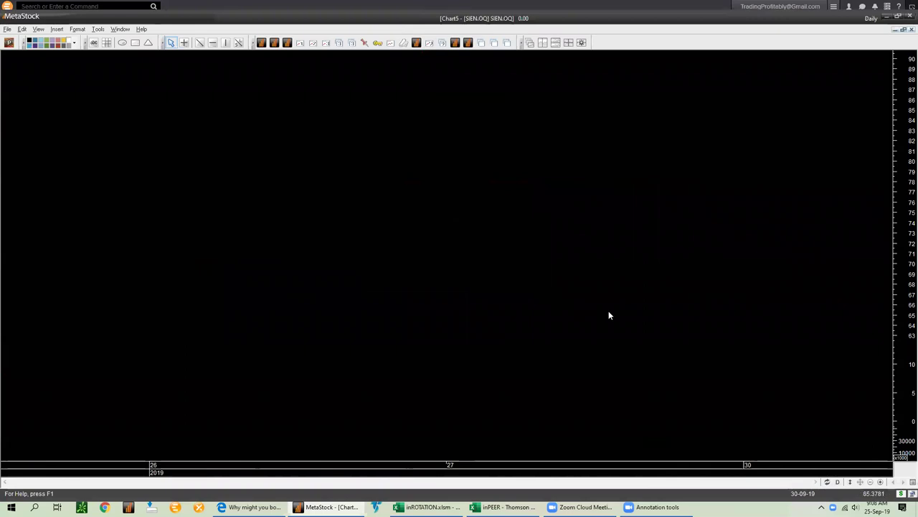
key("ctrl+Tab")
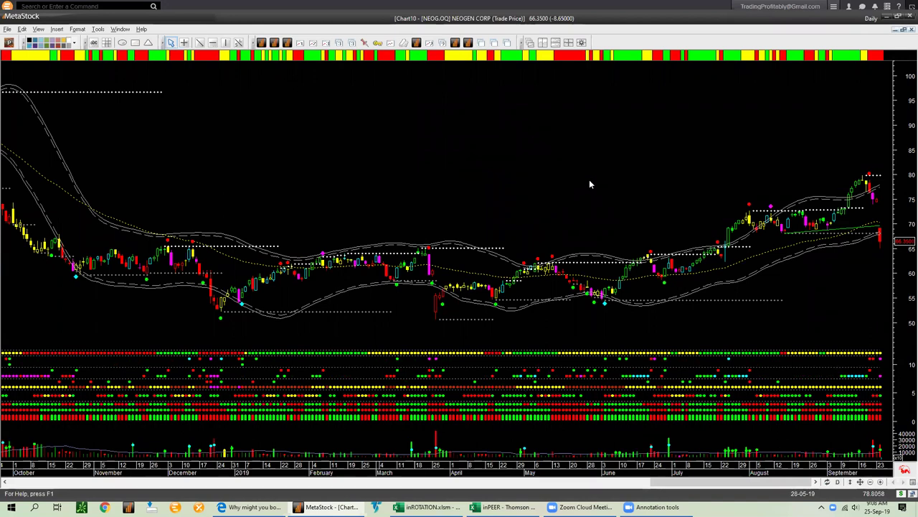
- Close the peers' open charts, including NEOG.OQ, BLFS.OQ and RMTI.OQ, without saving the changes
key("ctrl+F4")
left_click(491, 281)
key("ctrl+F4")
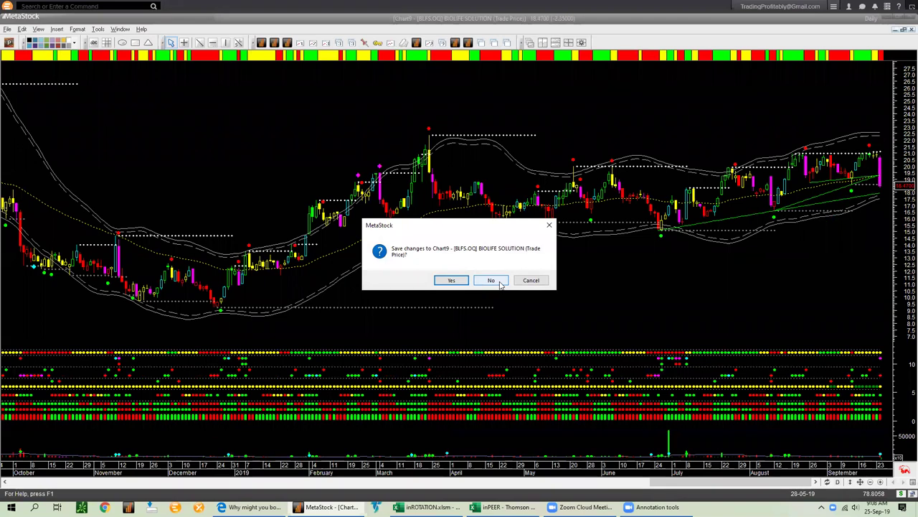
left_click(500, 281)
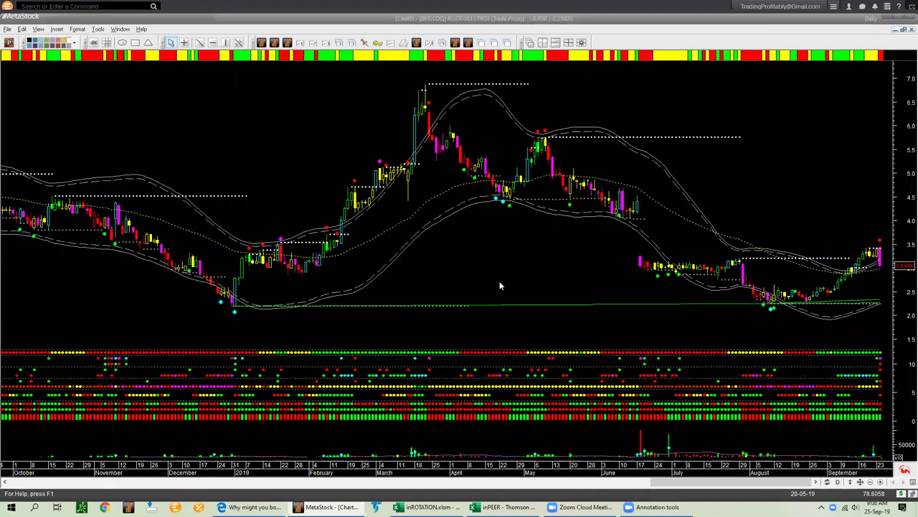
key("ctrl+F4")
left_click(500, 282)
- Chart only QTNT.OQ and RMTI.OQ from inPEER's Stock sheet in MetaStock and show RMTI.OQ in a weekly and daily layout
left_click(506, 507)
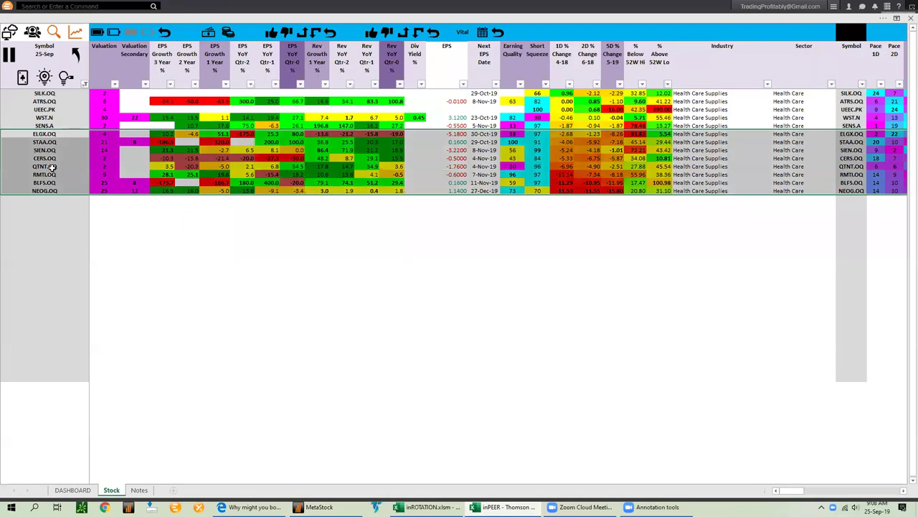
left_click(52, 166)
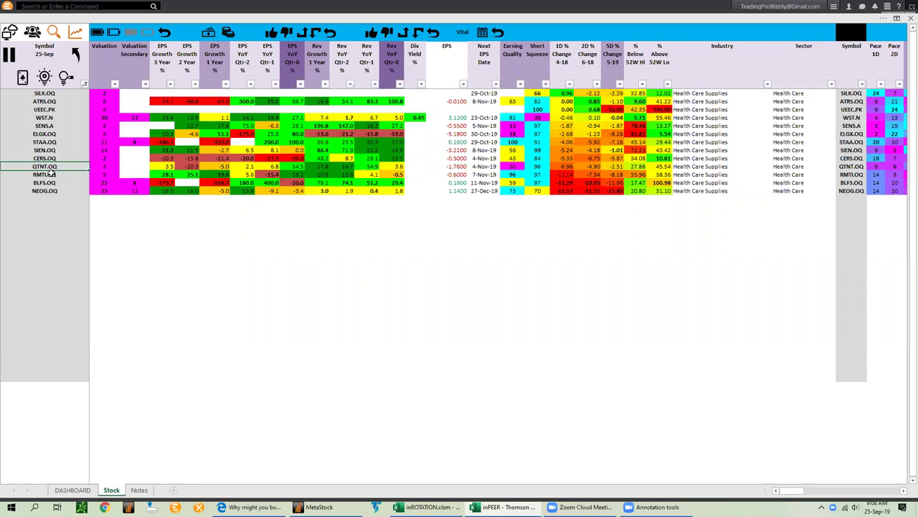
left_click_drag(52, 176, 52, 166)
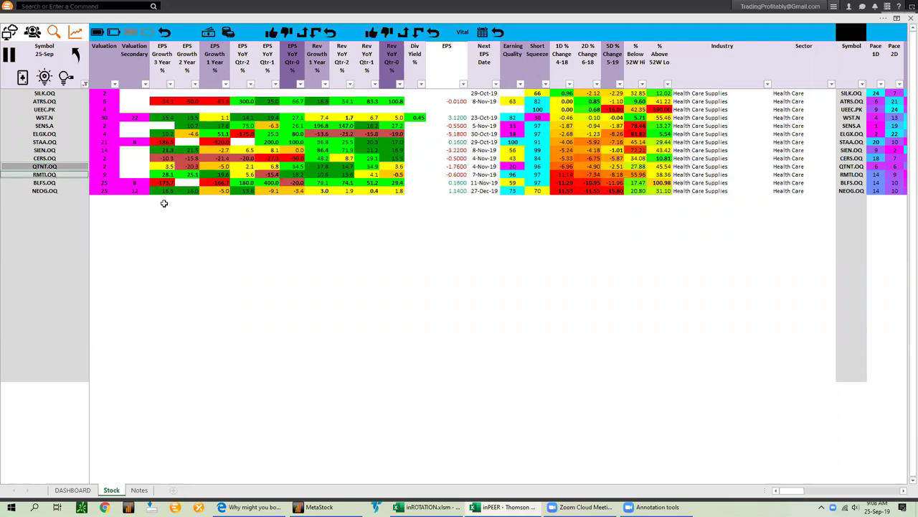
left_click(74, 33)
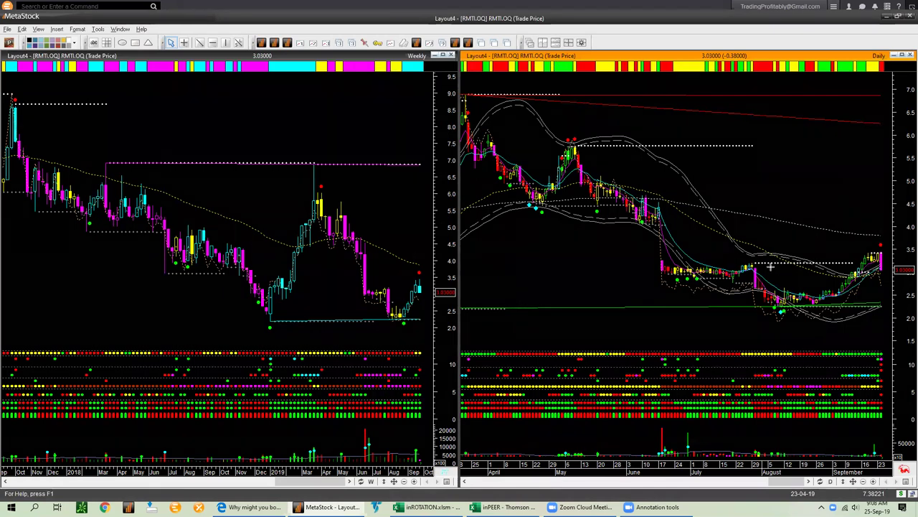
- Mark RMTI.OQ's dotted resistance line, latest candles and indicator dots with annotation arrows, and clear the arrows
left_click_drag(775, 263, 851, 263)
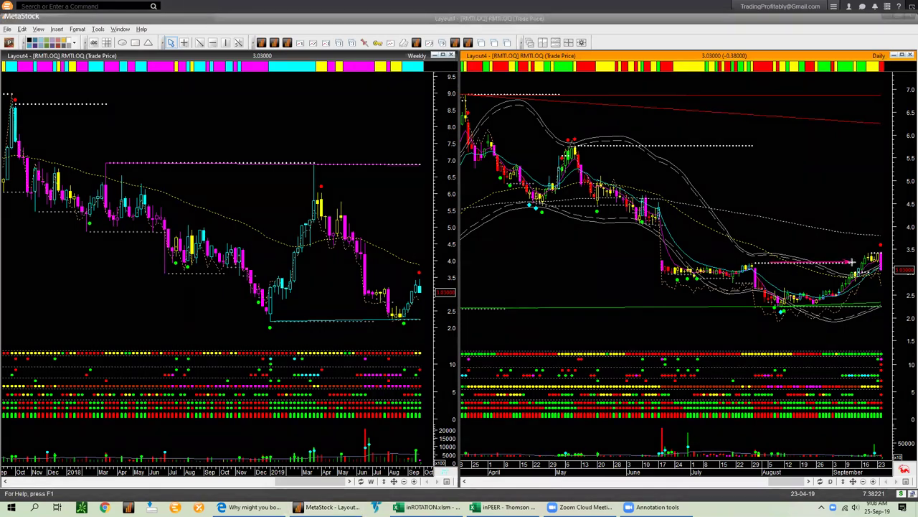
left_click_drag(895, 214, 886, 255)
left_click_drag(886, 219, 883, 244)
left_click_drag(894, 326, 885, 356)
left_click_drag(903, 353, 887, 362)
mouse_move(854, 267)
left_mouse_down()
mouse_move(870, 240)
mouse_move(902, 269)
left_mouse_up()
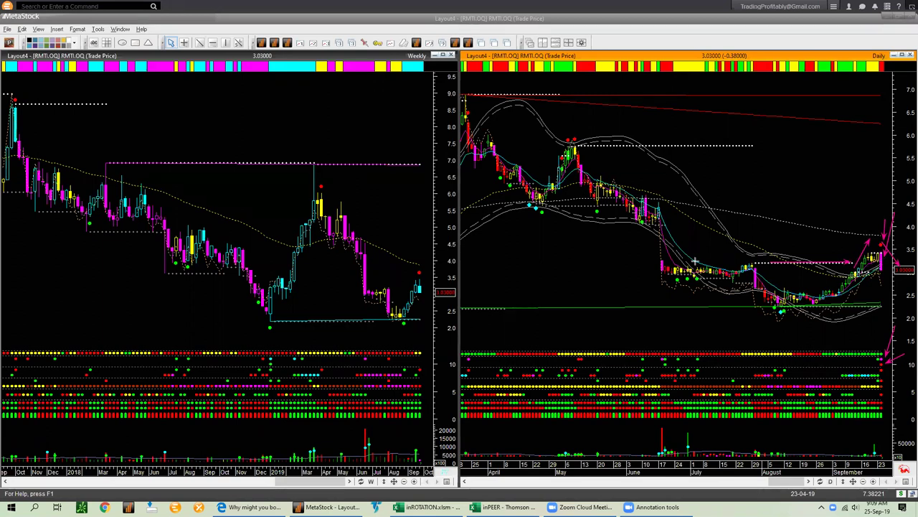
mouse_move(445, 310)
left_mouse_down()
mouse_move(422, 290)
mouse_move(420, 306)
mouse_move(423, 292)
left_mouse_up()
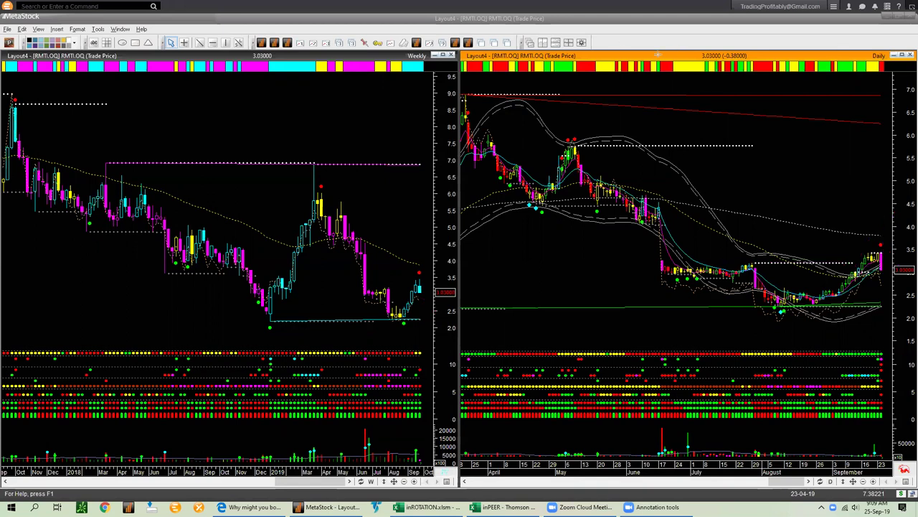
left_click(855, 151)
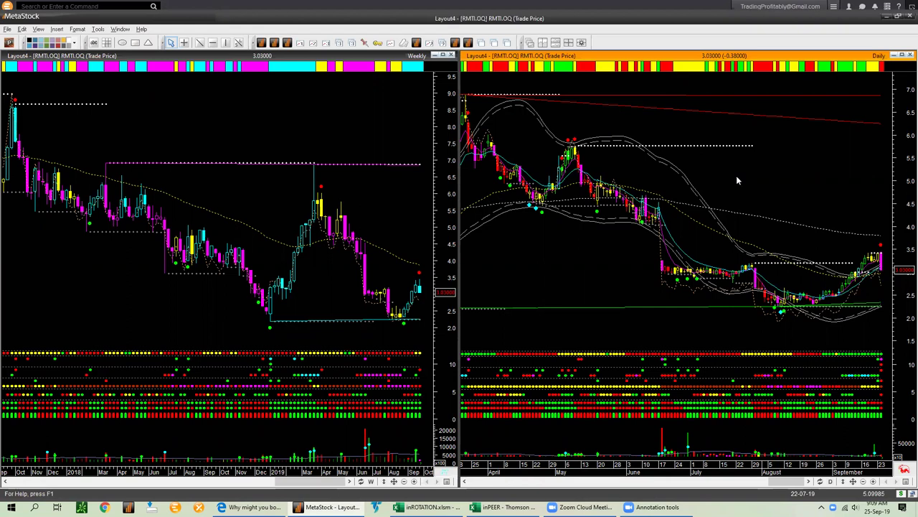
- Close RMTI.OQ's entire weekly and daily layout without saving the changes
left_click(910, 55)
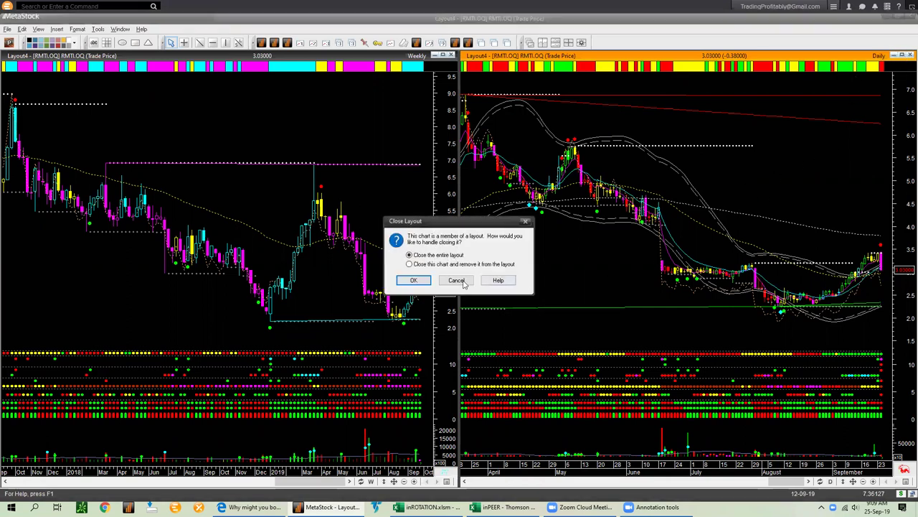
left_click(414, 279)
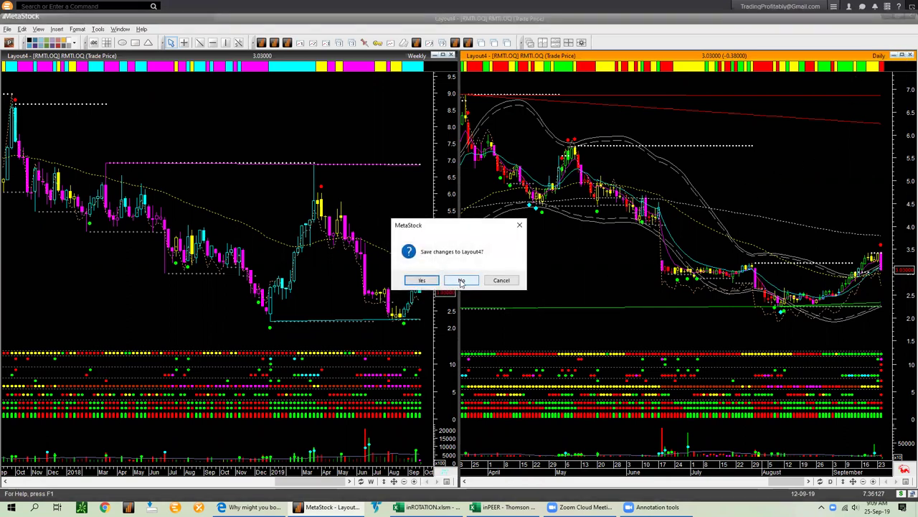
left_click(461, 281)
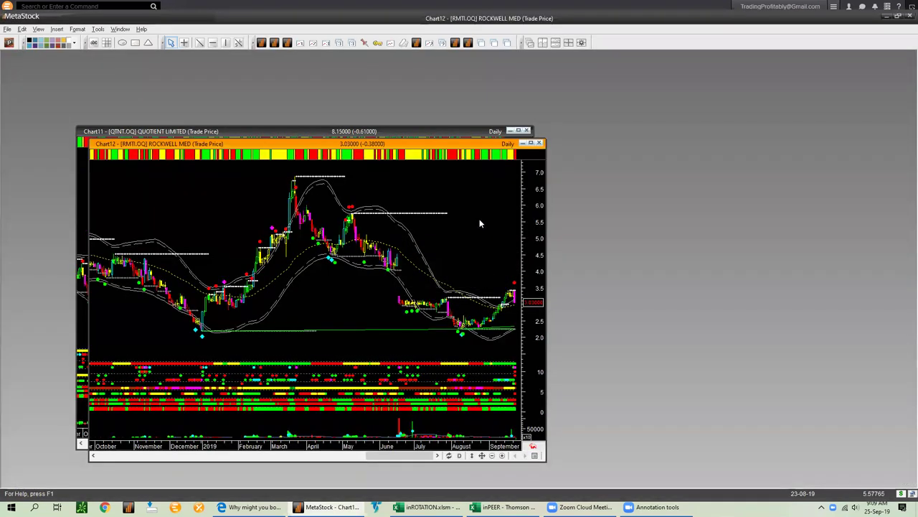
- Bring up the QTNT.OQ chart and open it in a side-by-side weekly and daily layout
left_click(426, 130)
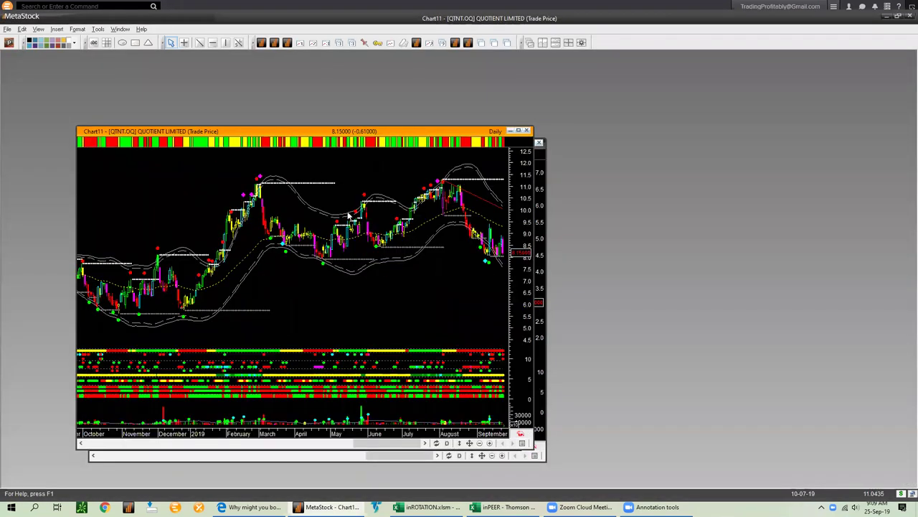
left_click(261, 43)
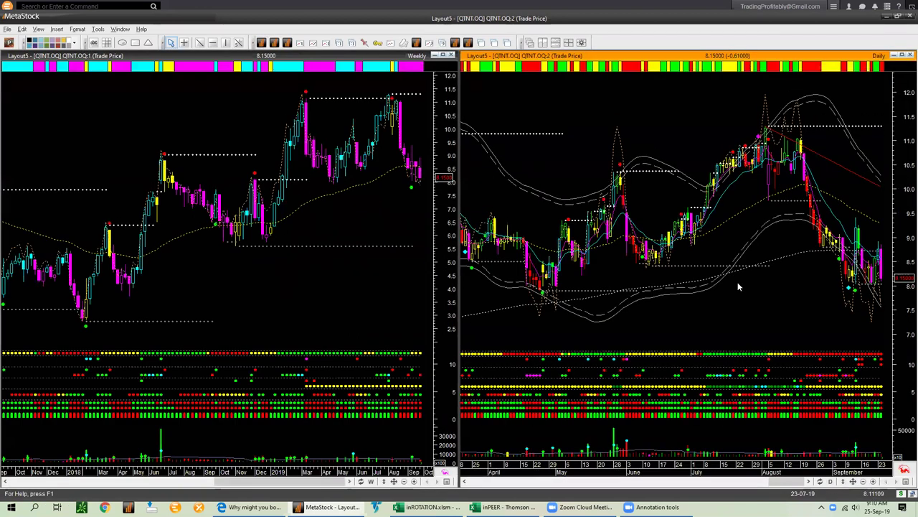
scroll(747, 328, "up", 5)
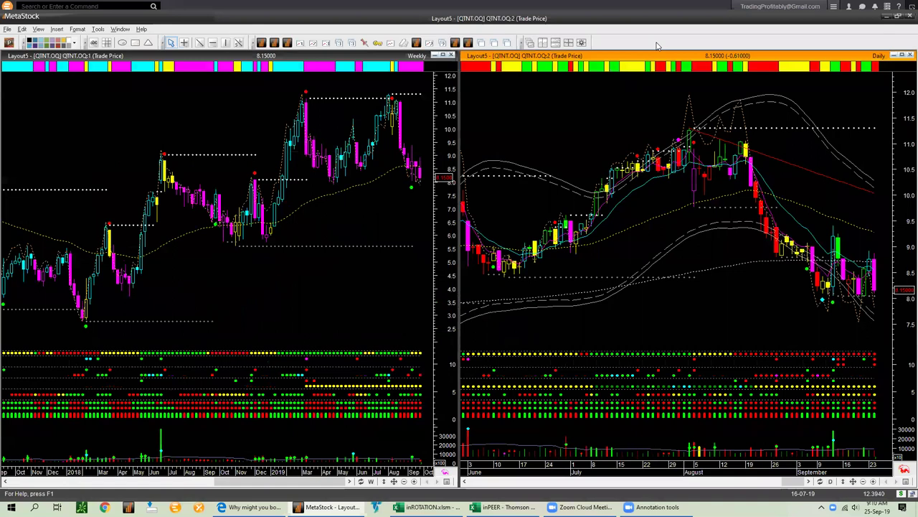
- Mark QTNT.OQ's latest weekly and daily candles and its possible downward move with annotation arrows, and clear the arrows
left_click_drag(407, 235, 417, 185)
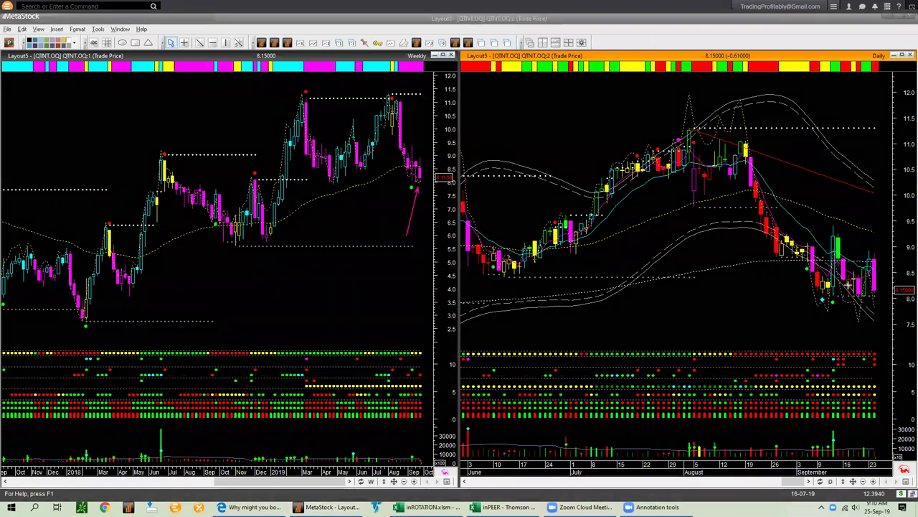
left_click_drag(908, 246, 887, 266)
left_click_drag(832, 223, 882, 257)
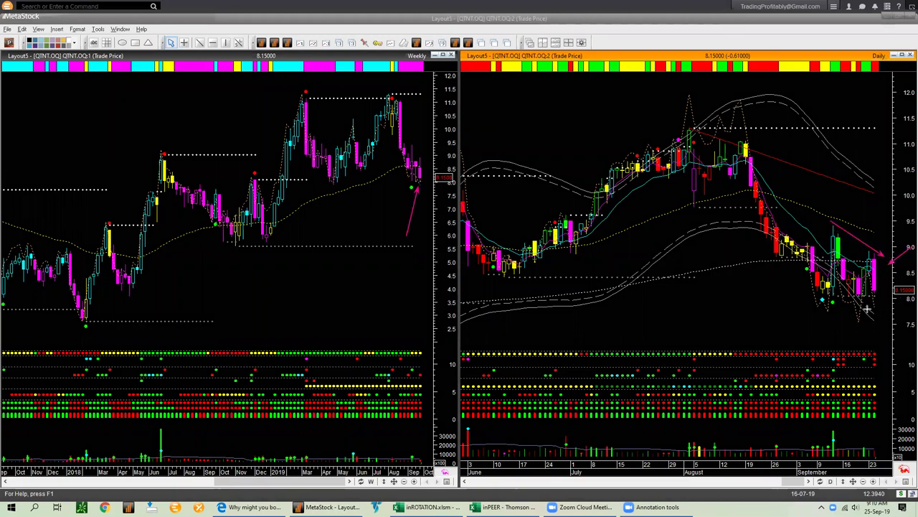
left_click_drag(876, 288, 897, 328)
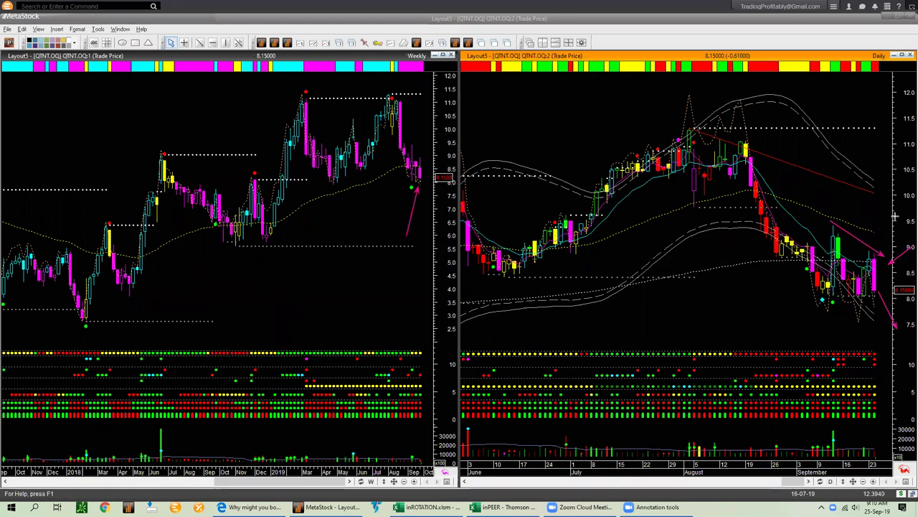
mouse_move(896, 214)
left_mouse_down()
mouse_move(877, 266)
mouse_move(910, 275)
left_mouse_up()
key("Escape")
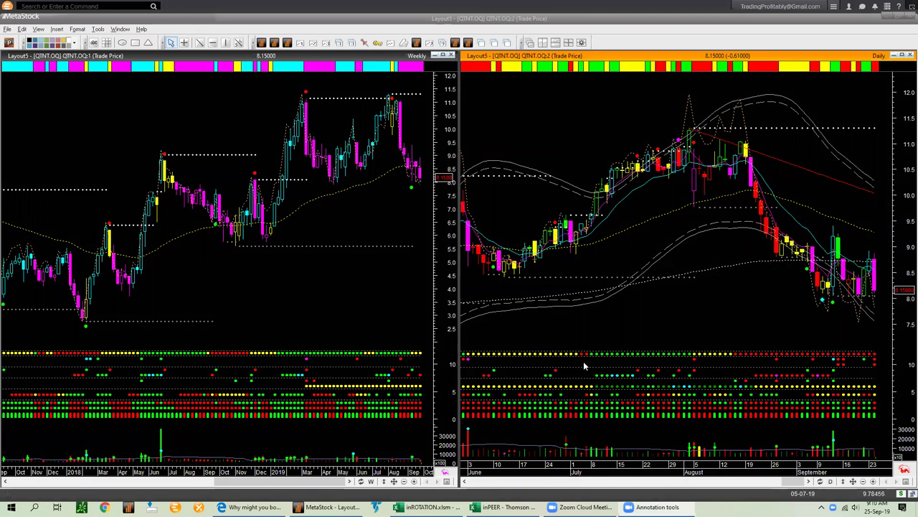
left_click(752, 324)
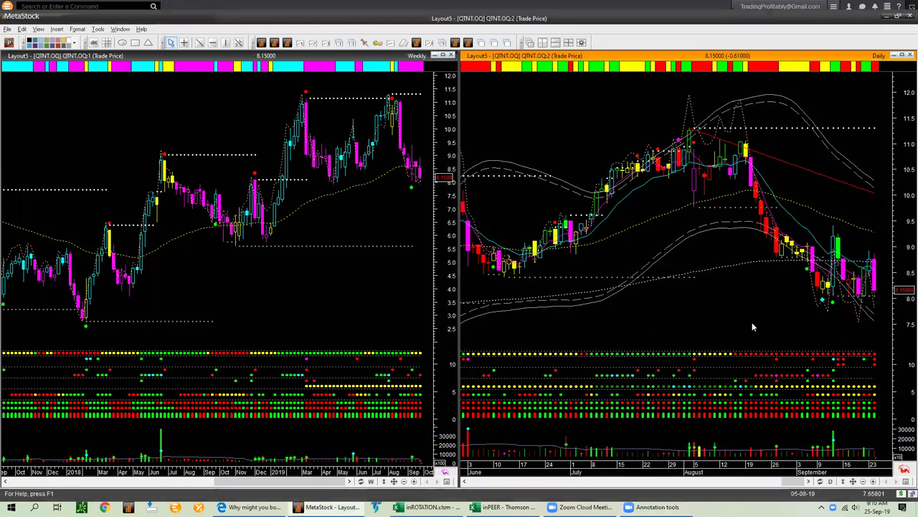